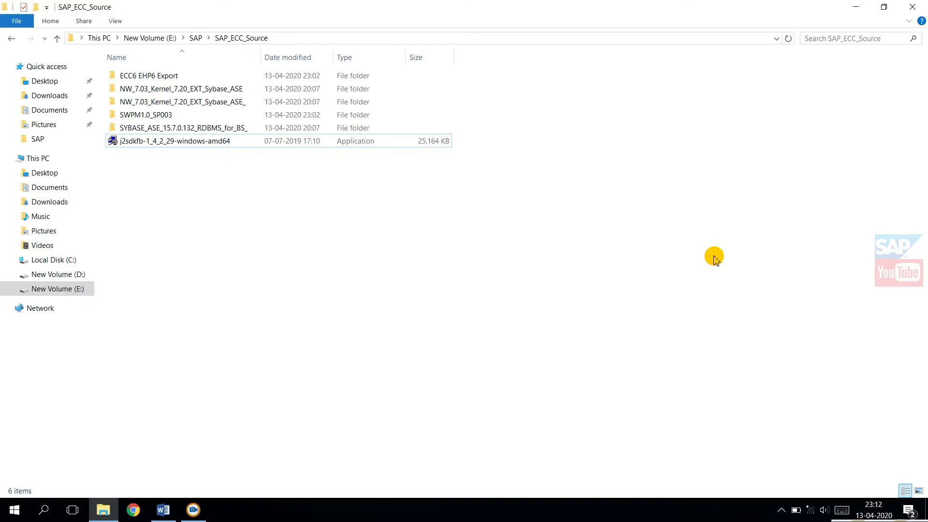
# Step: Minimize the SAP_ECC_Source folder, open a new File Explorer window and display the system properties of This PC
pyautogui.click(856, 7)
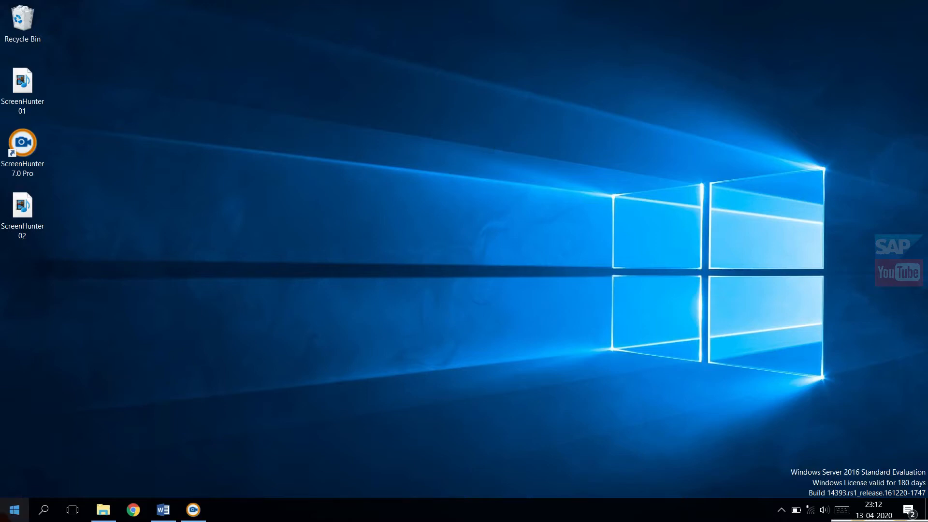
pyautogui.click(11, 513)
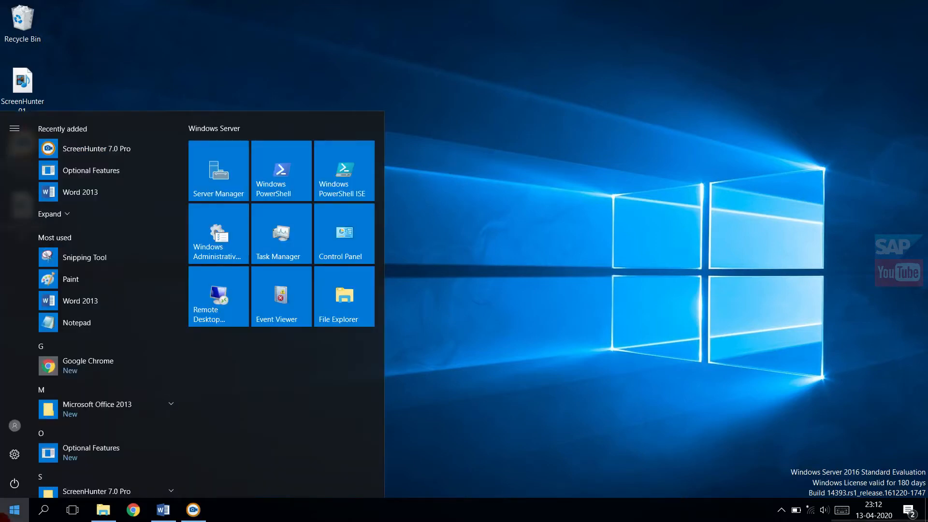
pyautogui.rightClick(328, 307)
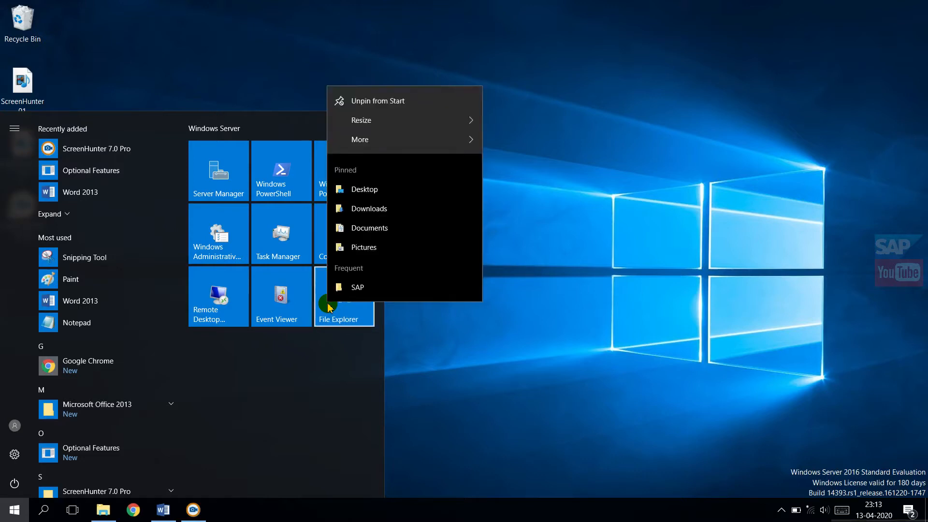
pyautogui.click(328, 308)
pyautogui.click(328, 307)
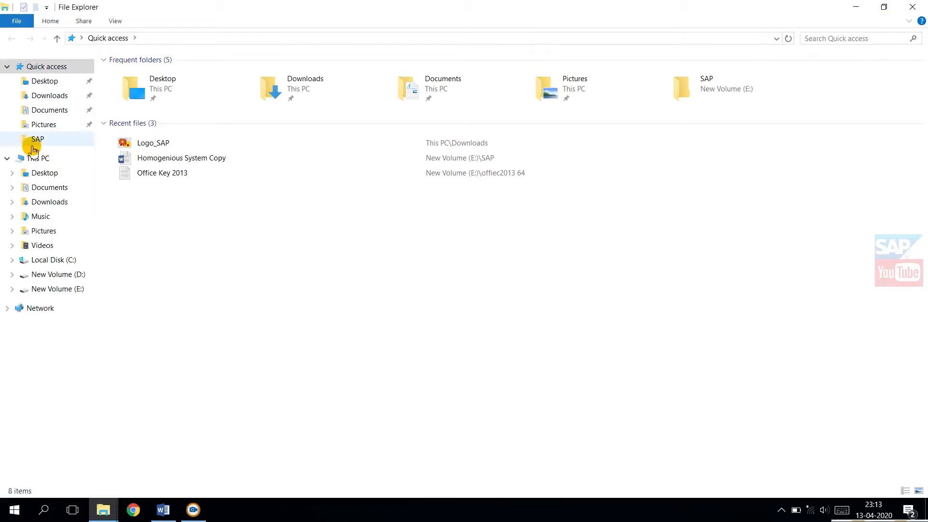
pyautogui.rightClick(42, 159)
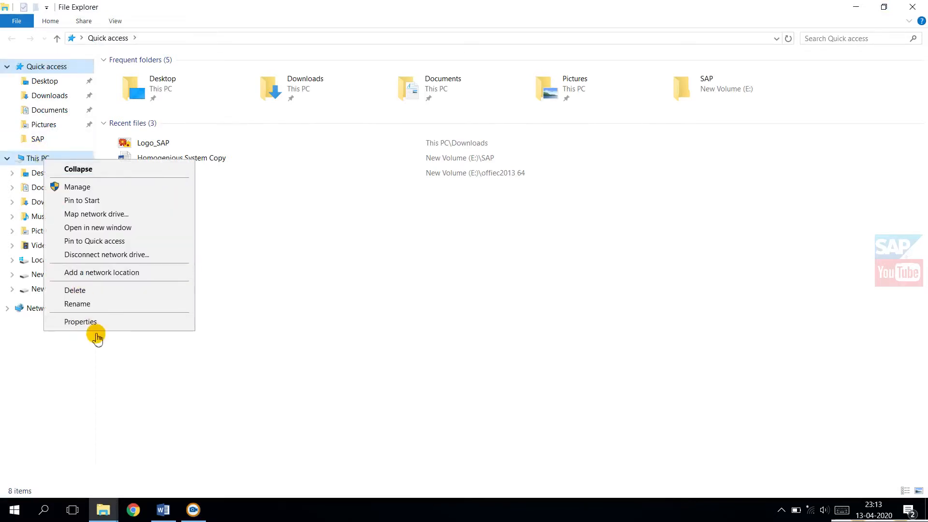
pyautogui.click(93, 324)
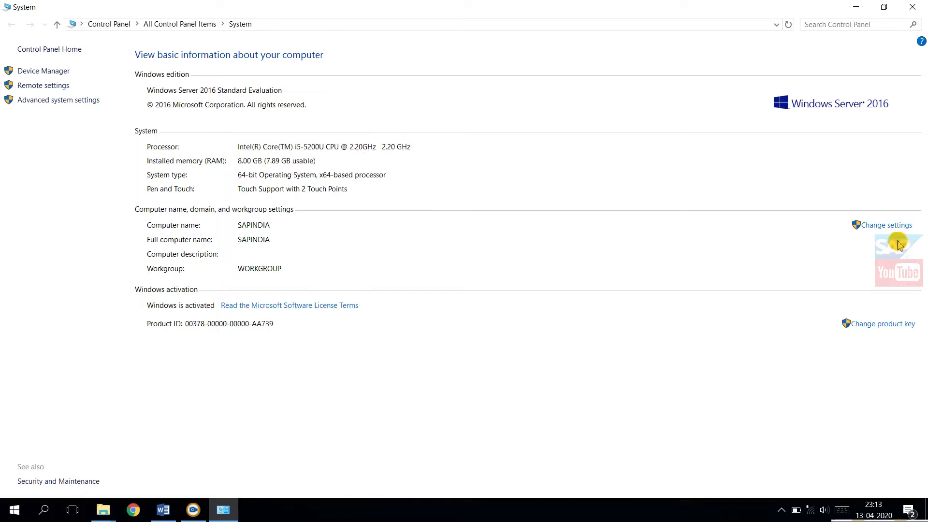
# Step: Check the computer name and workgroup in the computer name change settings, leaving them without changes
pyautogui.click(882, 231)
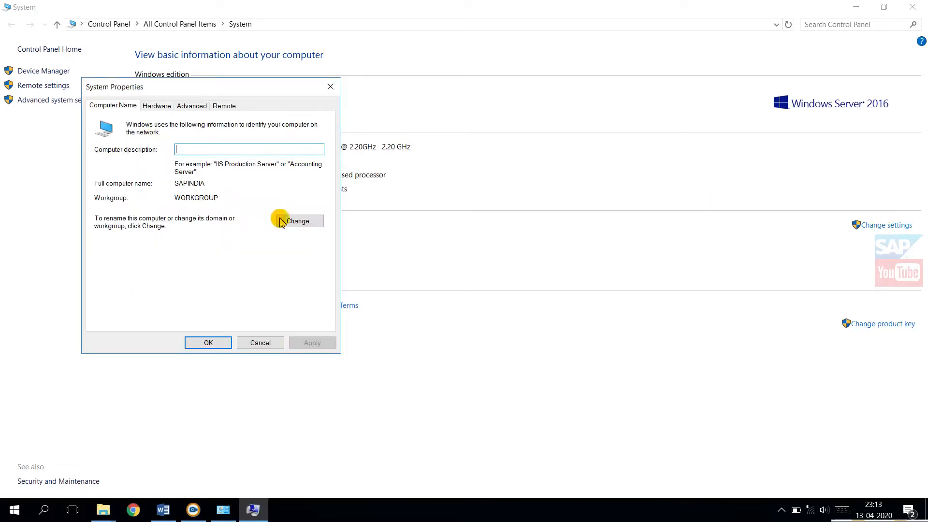
pyautogui.click(285, 223)
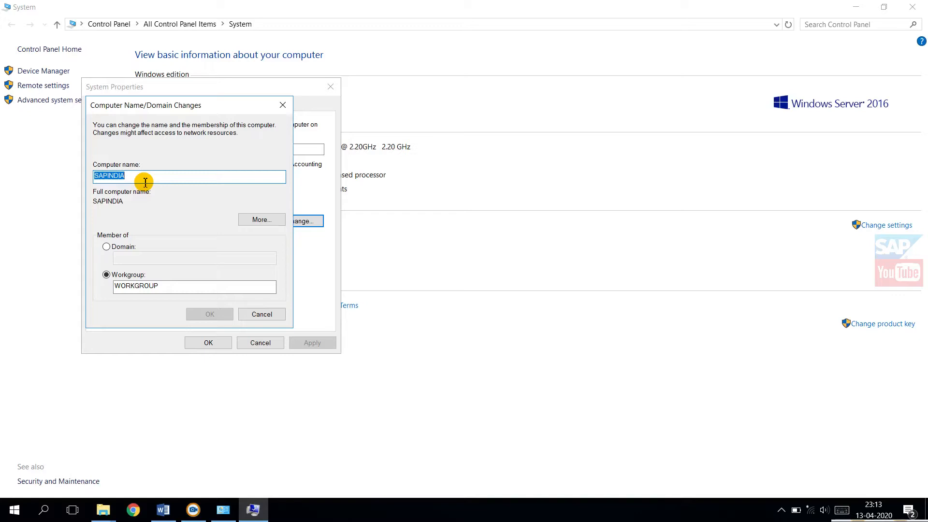
pyautogui.click(255, 318)
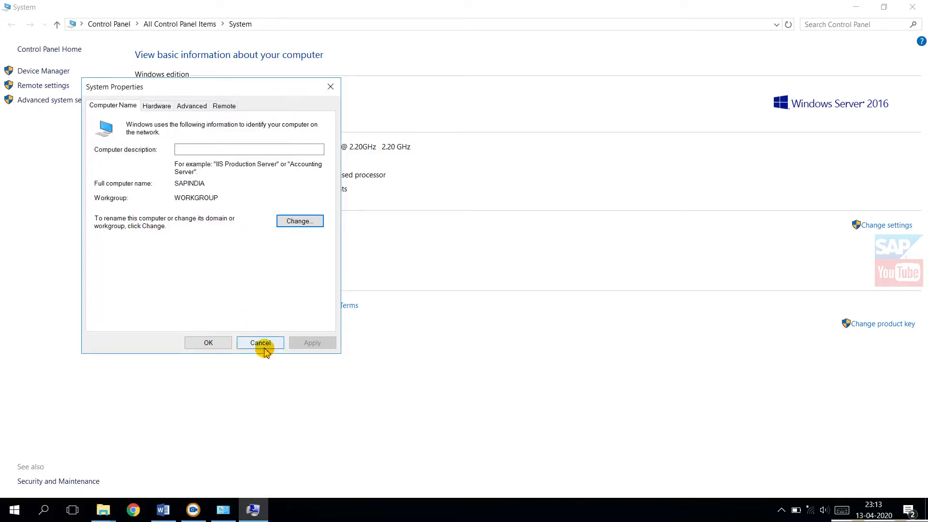
pyautogui.click(260, 344)
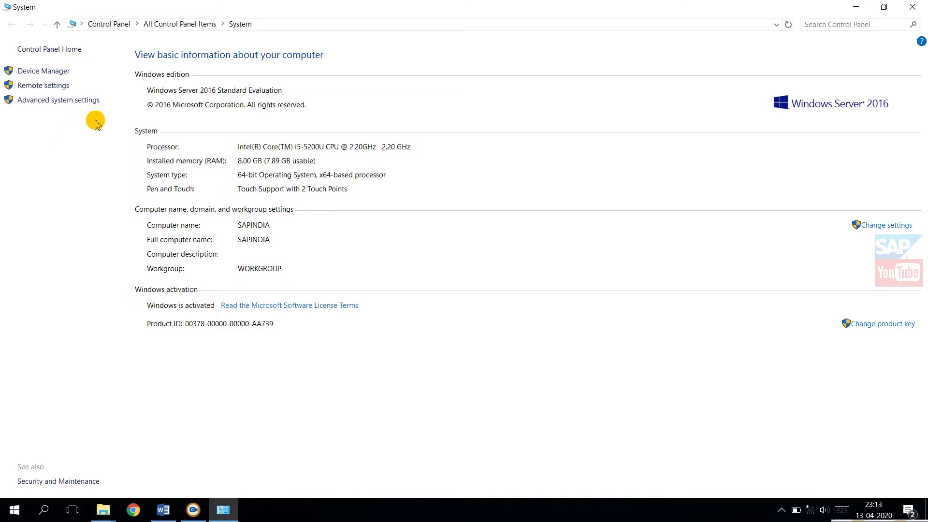
# Step: Open the virtual memory settings from the advanced performance options and select drive E: for its paging file size
pyautogui.click(59, 100)
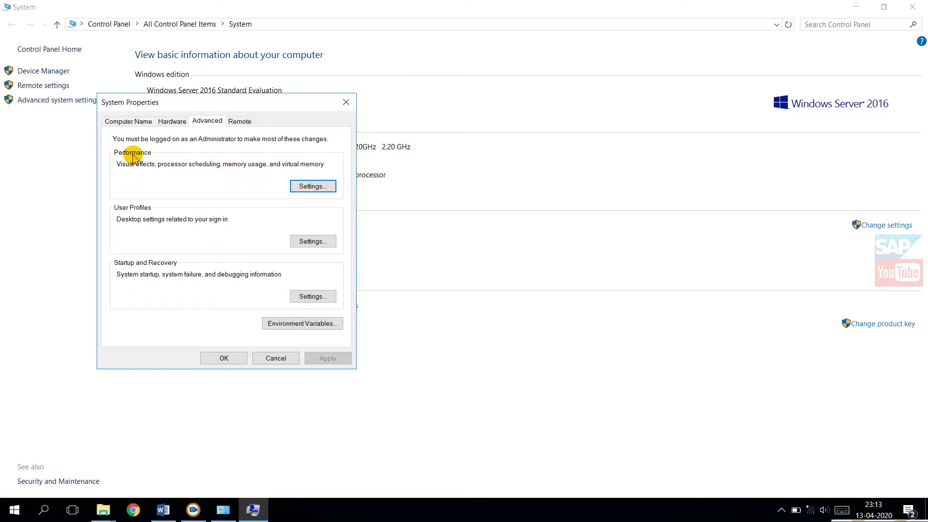
pyautogui.click(298, 189)
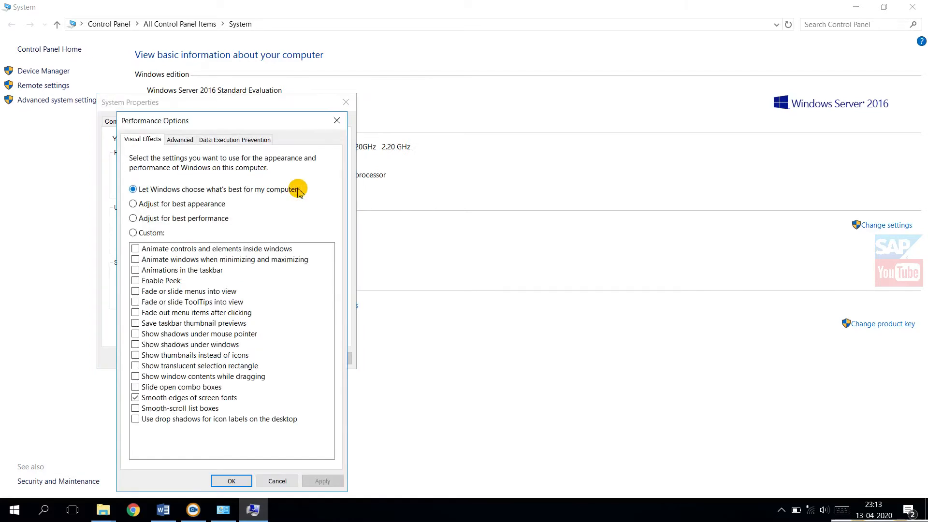
pyautogui.click(186, 144)
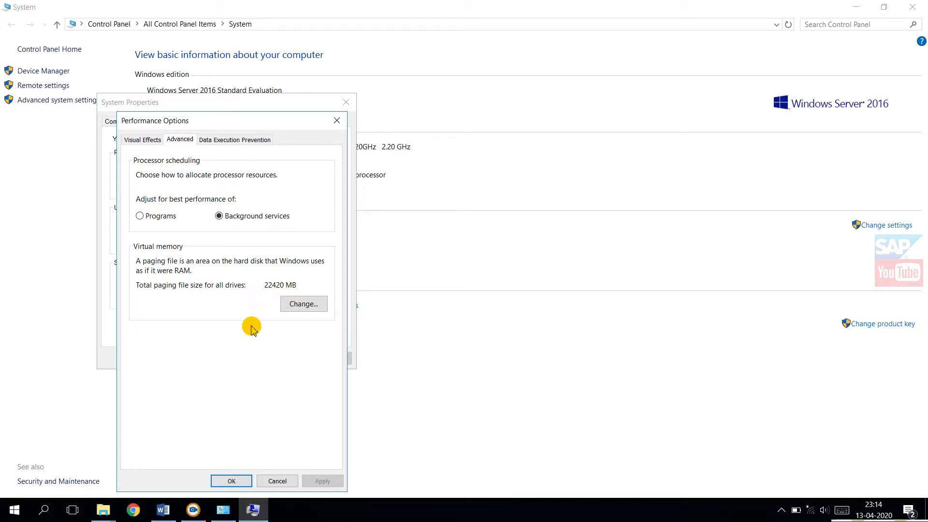
pyautogui.click(305, 304)
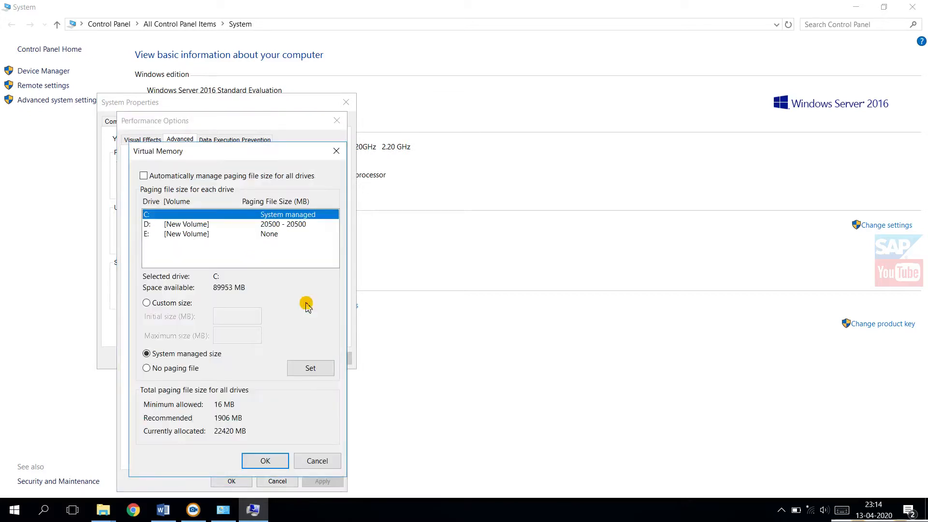
pyautogui.click(186, 235)
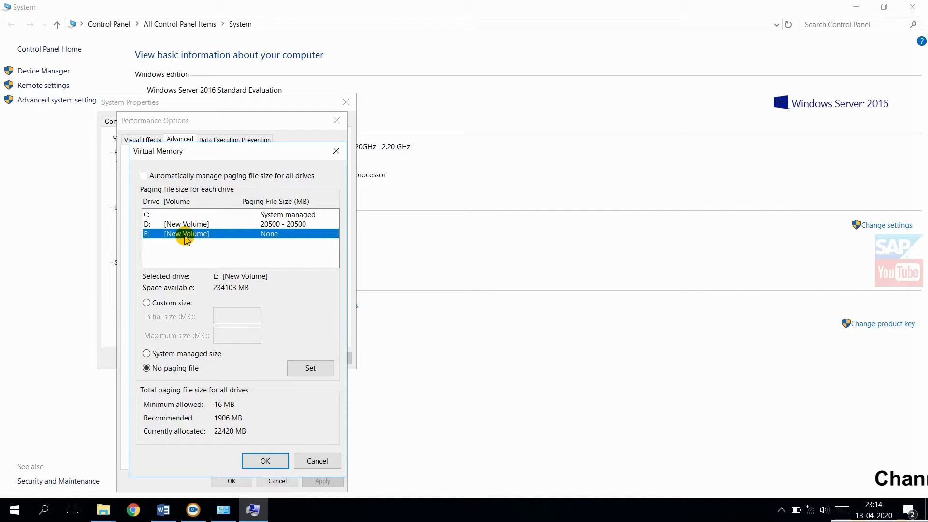
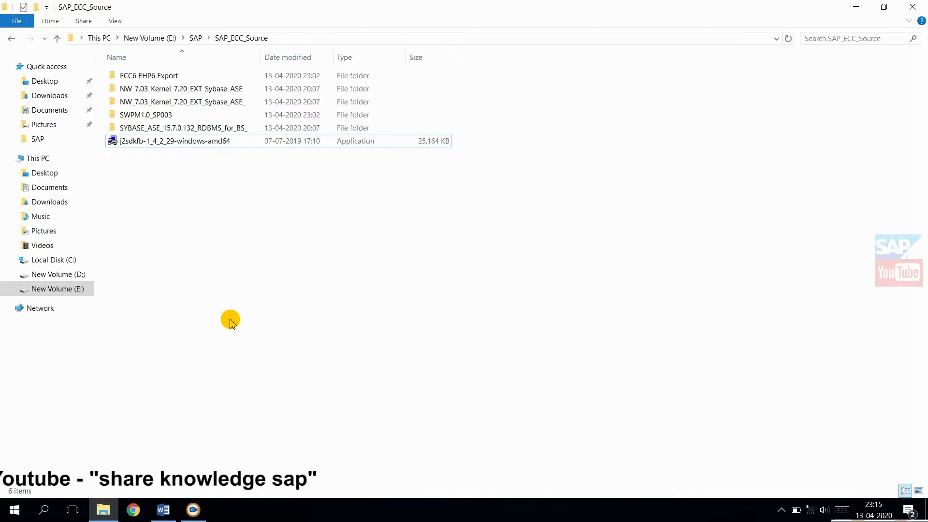
# Step: Run the j2sdkfb-1_4_2_29-windows-amd64 installer as administrator and mark it as correctly installed in the compatibility assistant
pyautogui.click(185, 116)
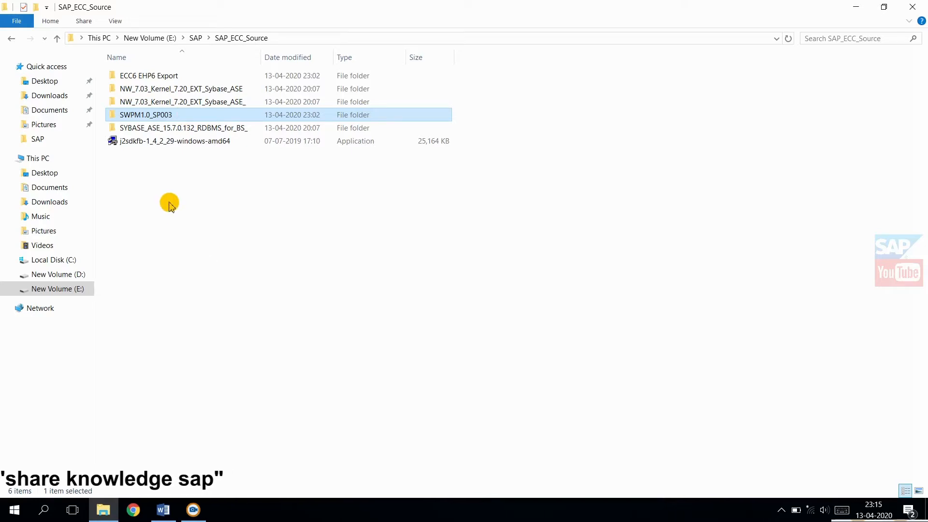
pyautogui.click(218, 141)
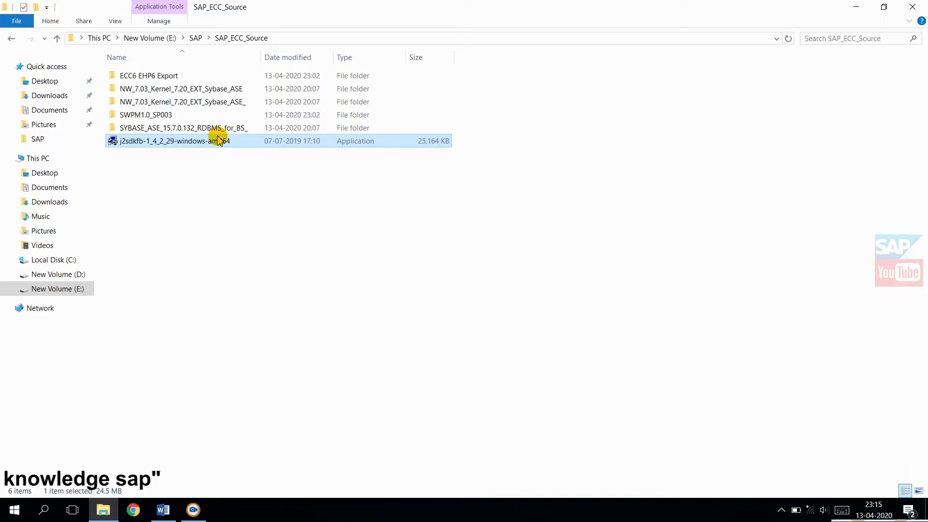
pyautogui.rightClick(219, 140)
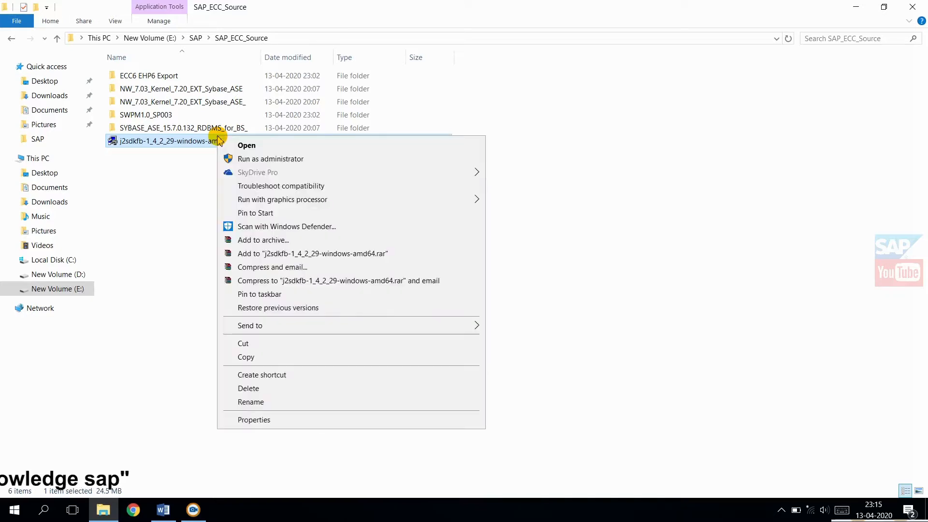
pyautogui.click(267, 159)
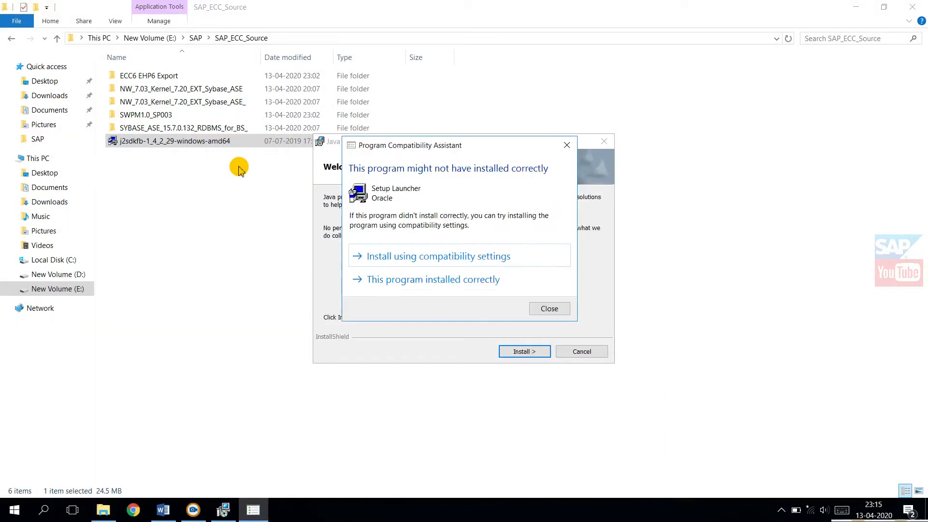
pyautogui.click(405, 280)
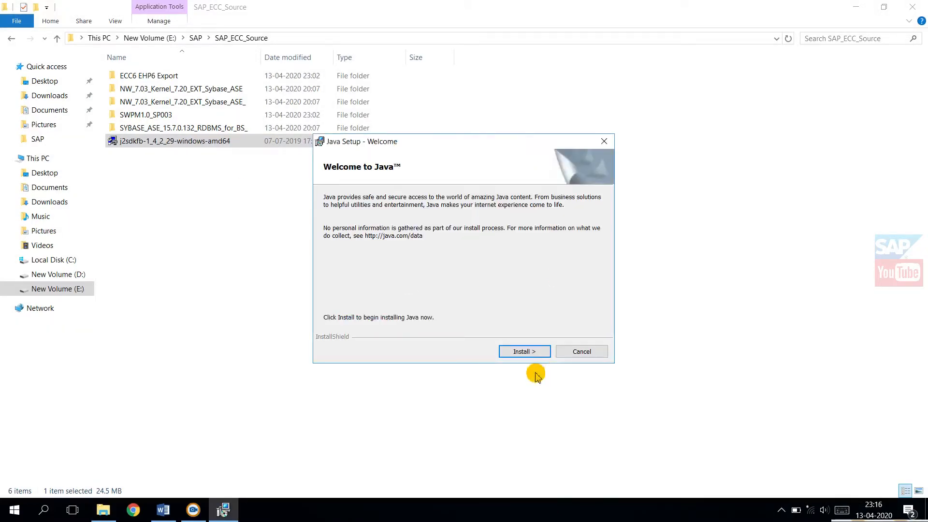
# Step: Install Java 2 SDK, SE v1.4.2_29 with the default features into C:\j2sdk1.4.2_29-x64\ and finish the setup
pyautogui.click(520, 354)
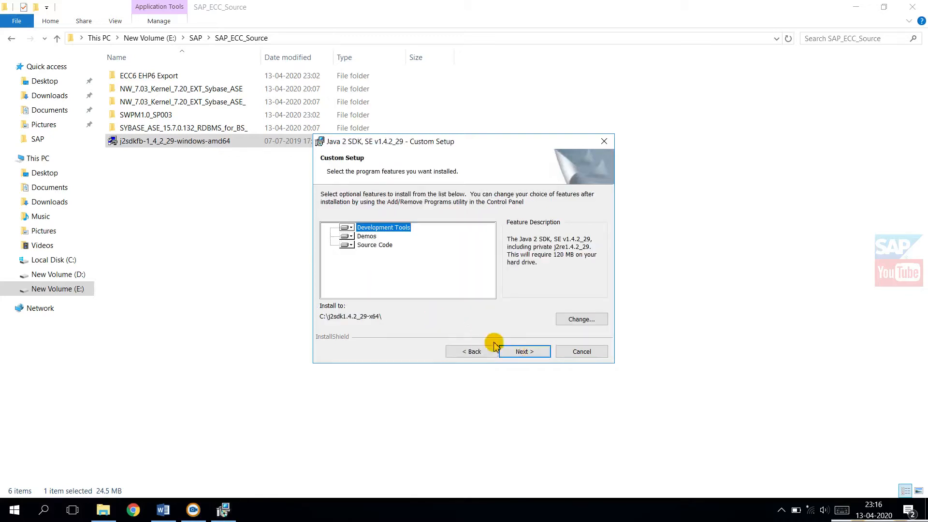
pyautogui.click(533, 352)
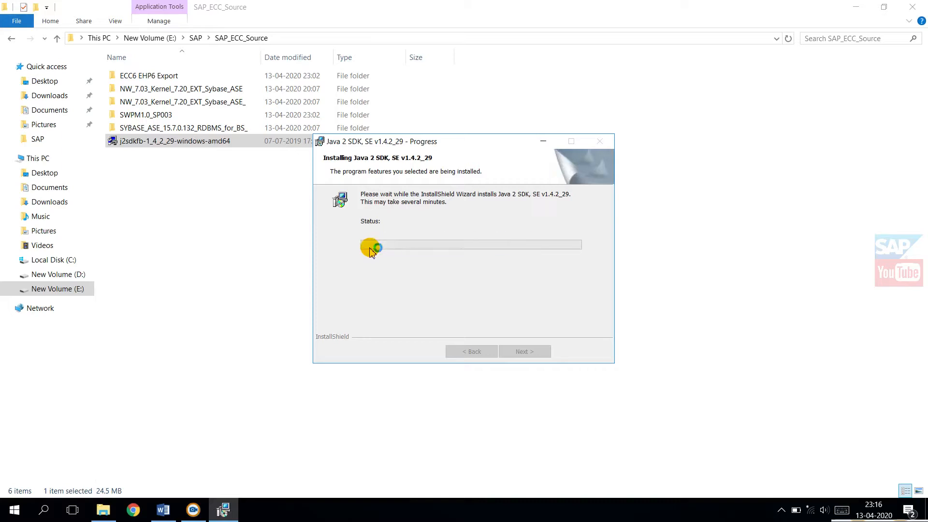
pyautogui.click(540, 350)
pyautogui.click(537, 358)
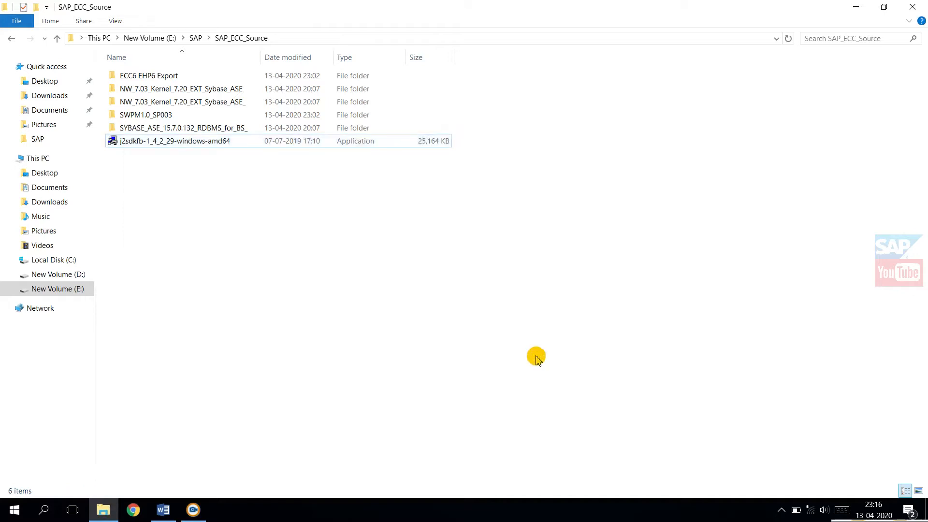
# Step: Minimize the SAP_ECC_Source folder and open the j2sdk1.4.2_29-x64 folder on Local Disk (C:) in a new File Explorer window
pyautogui.click(854, 7)
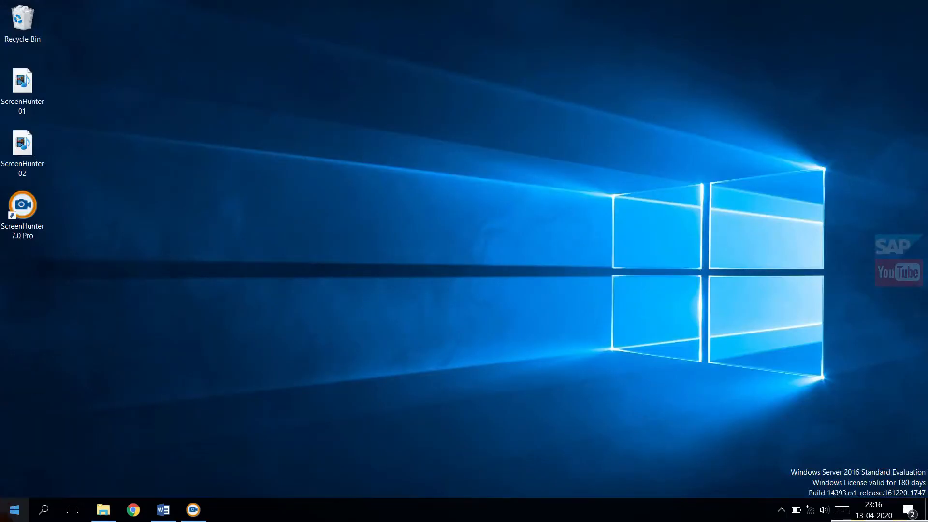
pyautogui.click(14, 510)
pyautogui.click(345, 283)
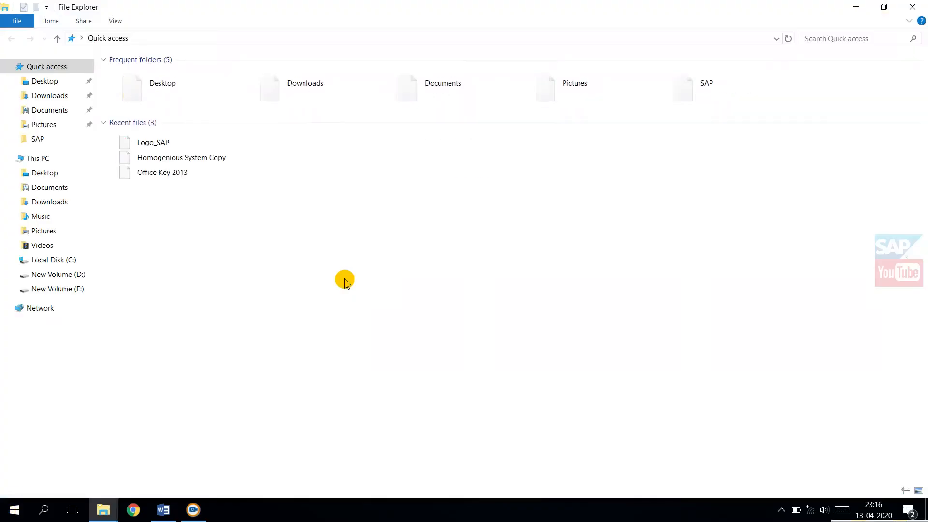
pyautogui.click(39, 157)
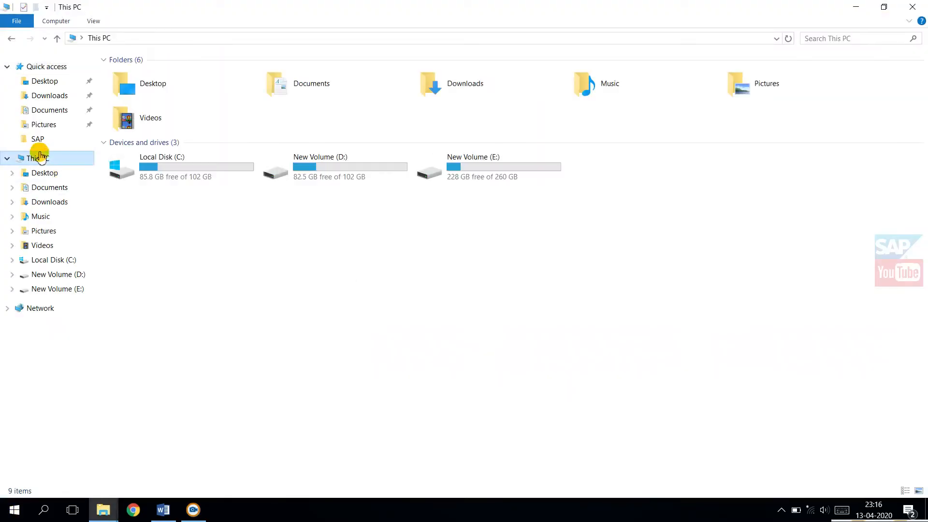
pyautogui.doubleClick(196, 175)
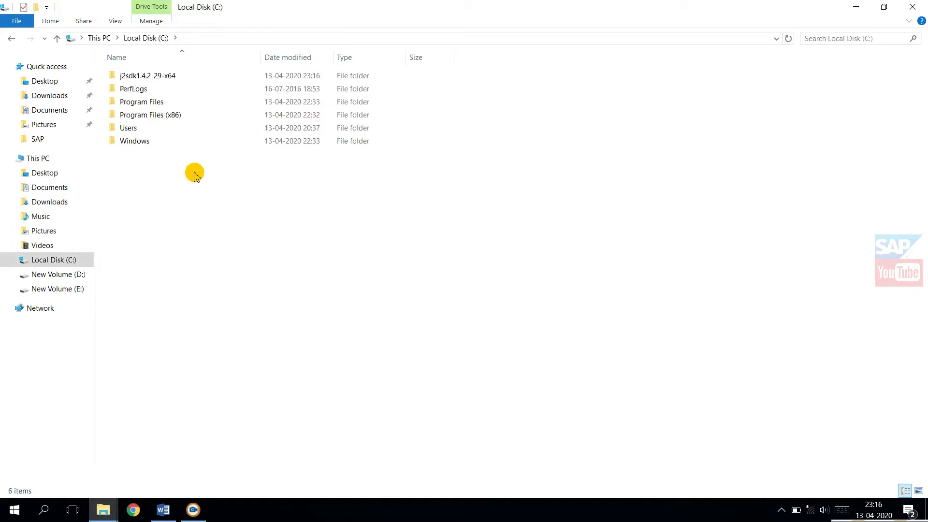
pyautogui.doubleClick(151, 76)
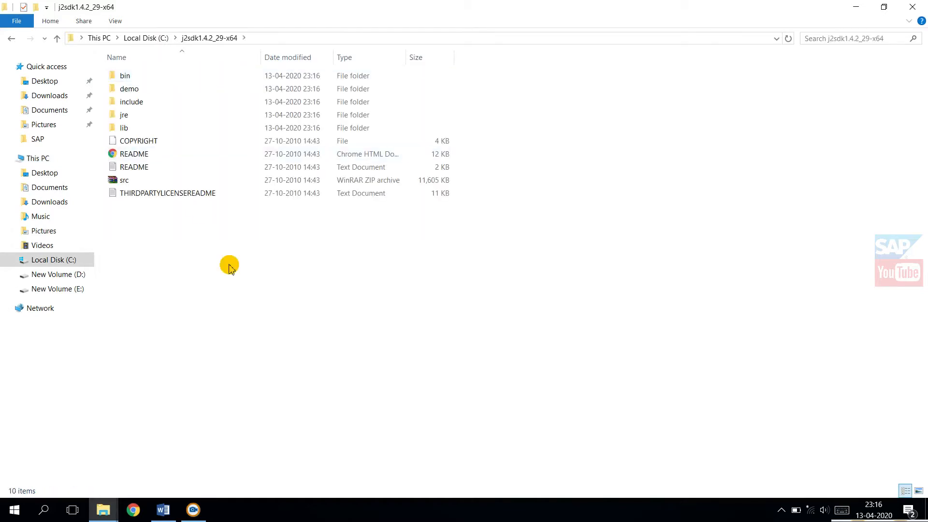
# Step: Copy the full path of the j2sdk1.4.2_29-x64 folder and minimize its window
pyautogui.hotkey('alt', 'Left')
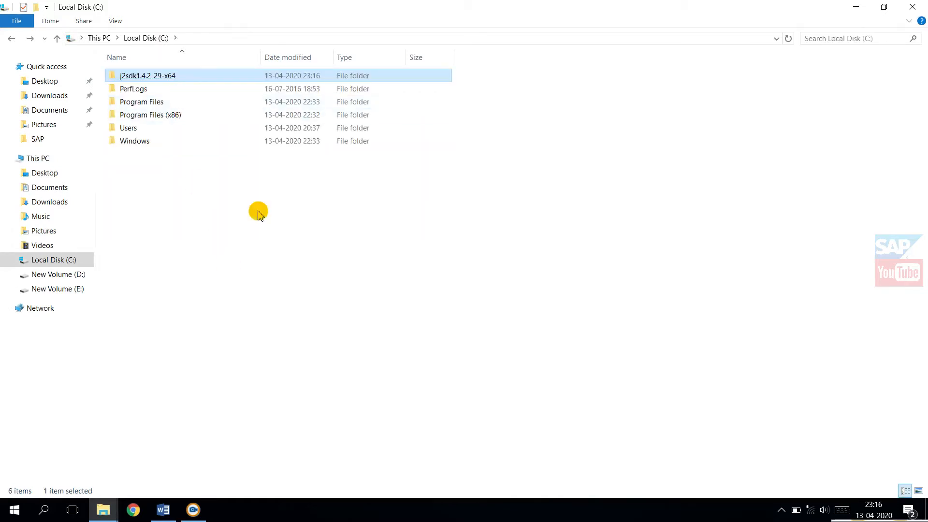
pyautogui.doubleClick(161, 75)
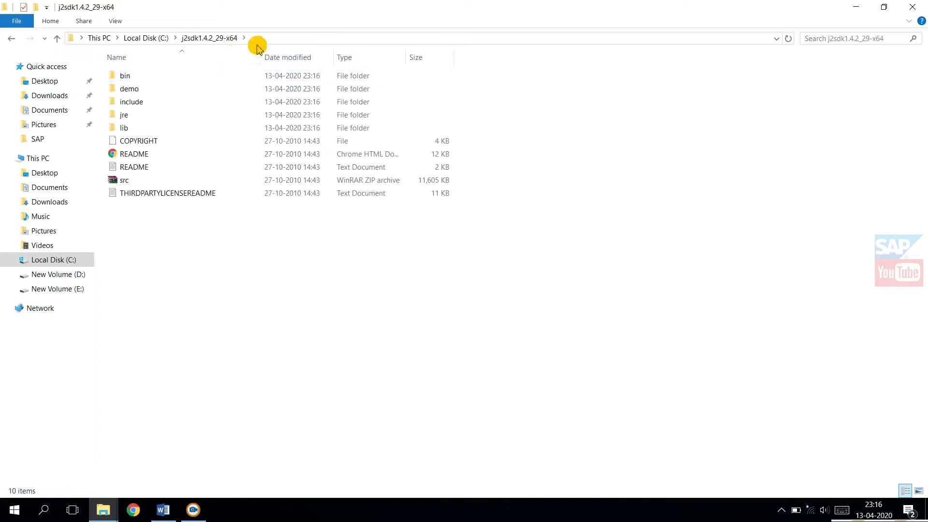
pyautogui.click(274, 39)
pyautogui.hotkey('ctrl', 'c')
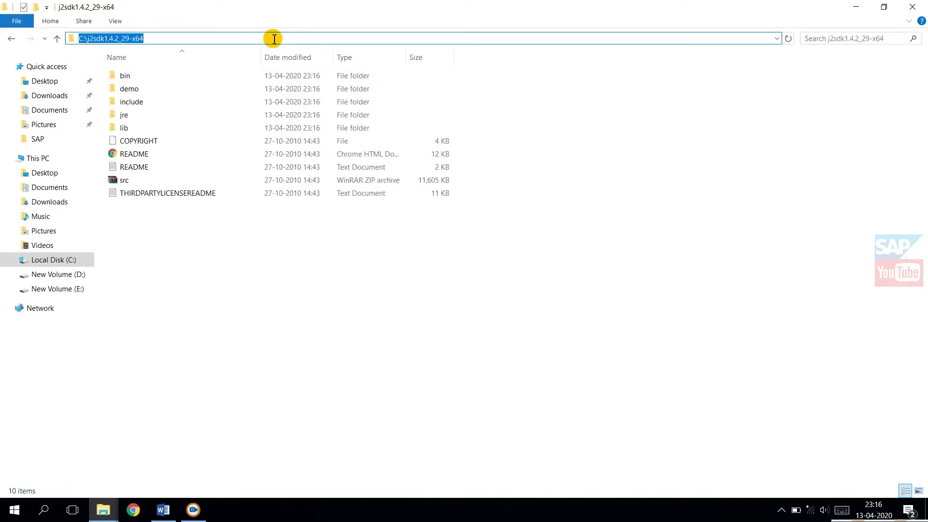
pyautogui.click(266, 289)
pyautogui.click(852, 7)
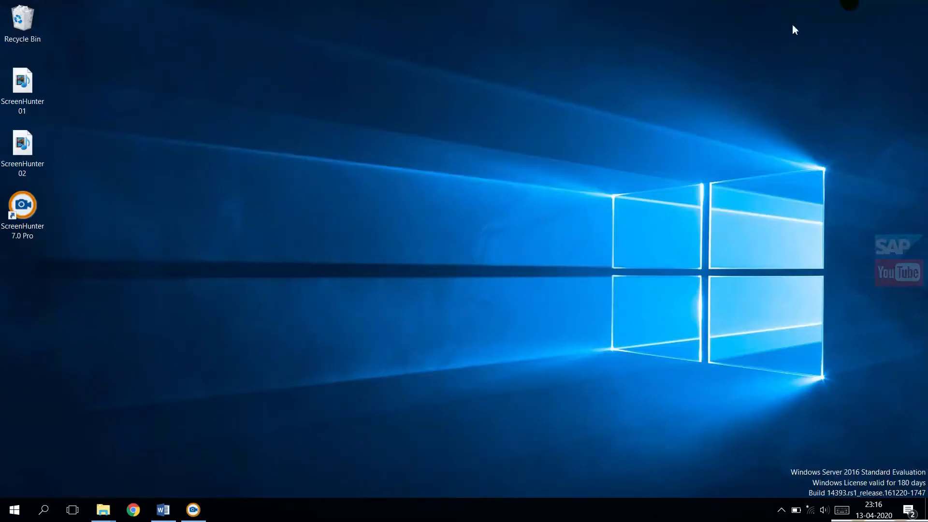
# Step: Open the environment variables from the advanced system settings of This PC and view the user Path variable without editing it
pyautogui.click(15, 510)
pyautogui.click(370, 305)
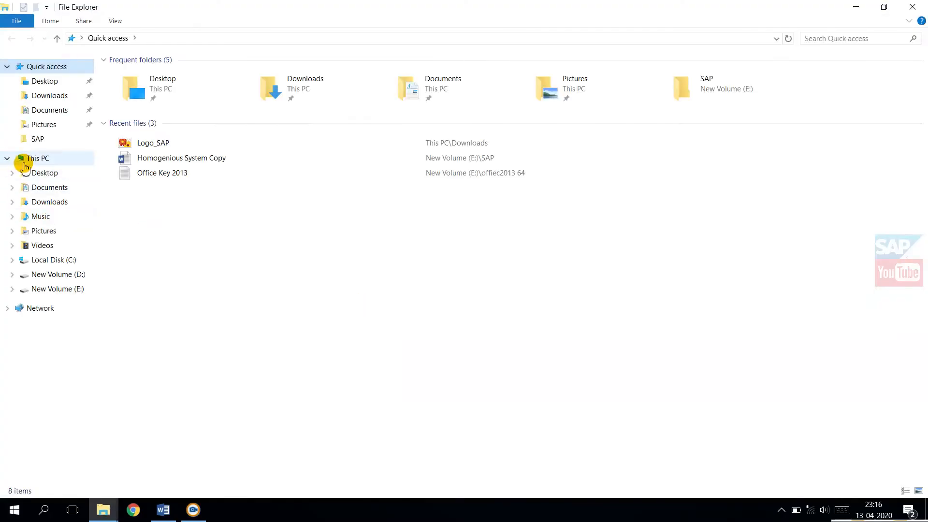
pyautogui.rightClick(24, 166)
pyautogui.click(83, 323)
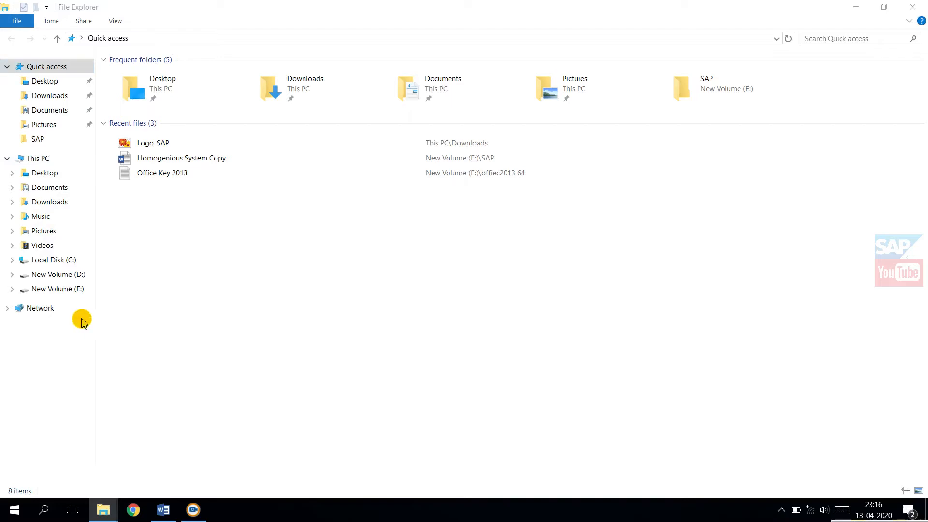
pyautogui.click(58, 101)
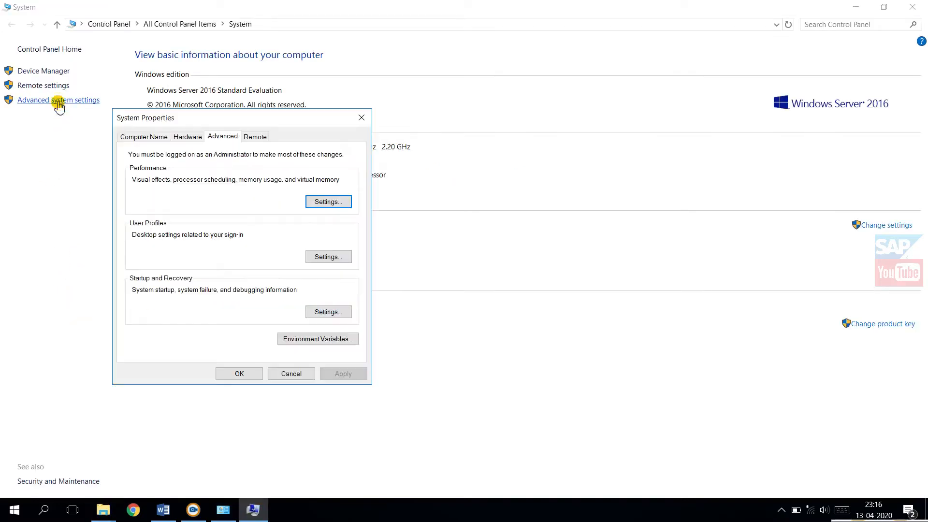
pyautogui.click(288, 339)
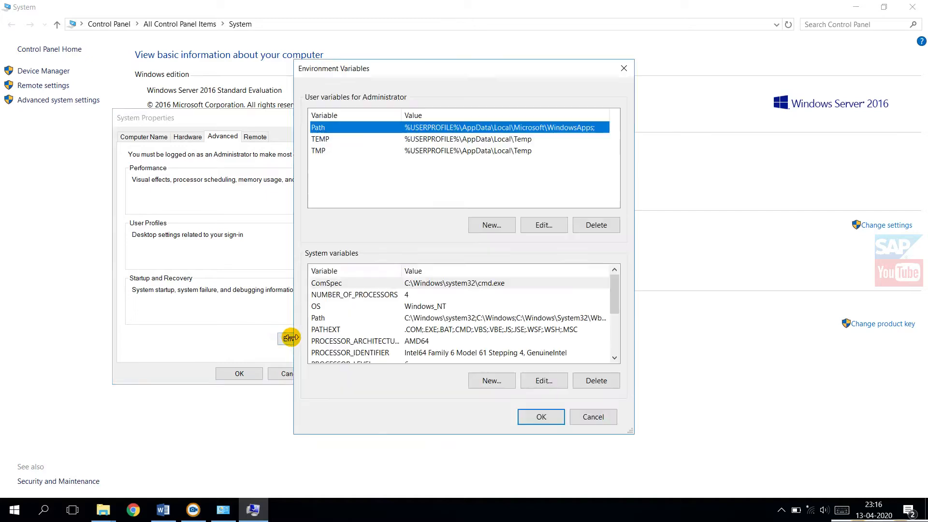
pyautogui.doubleClick(409, 128)
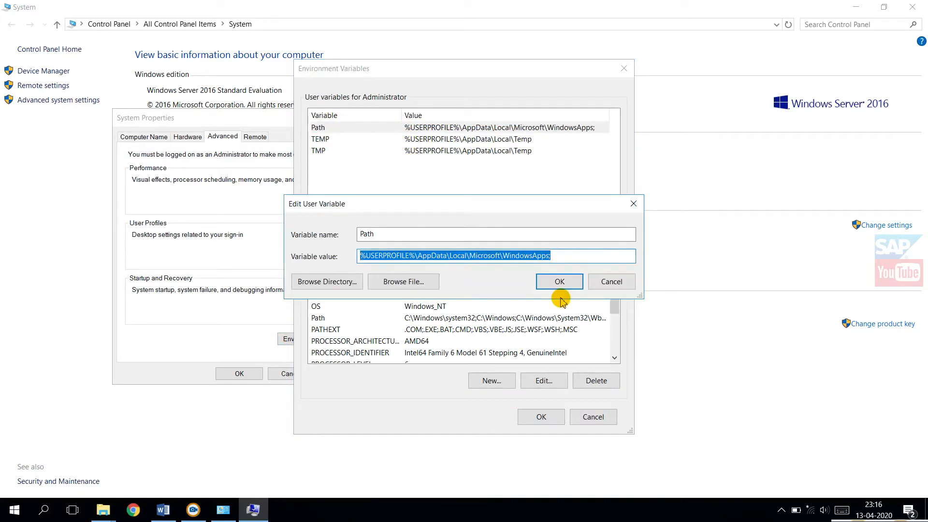
pyautogui.click(613, 282)
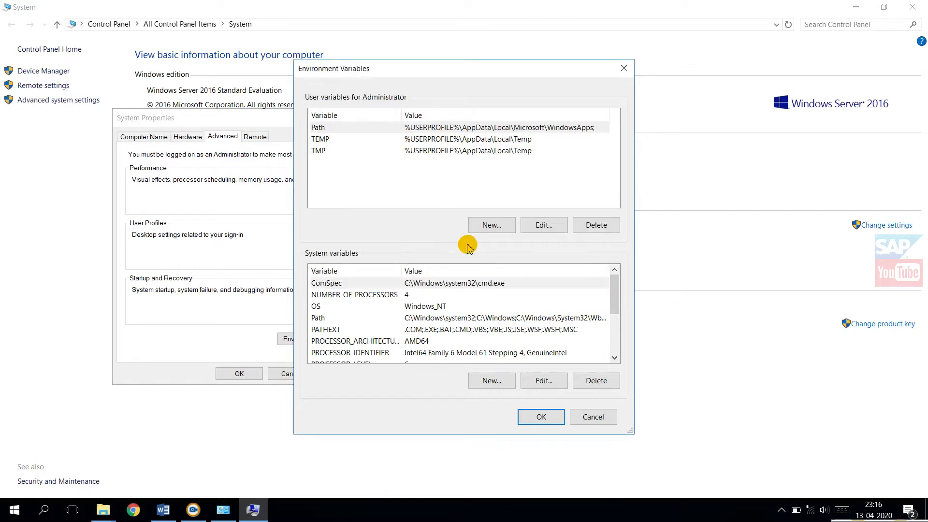
# Step: Create a user variable named JAVA_HOME with the value C:\j2sdk1.4.2_29-x64
pyautogui.click(491, 226)
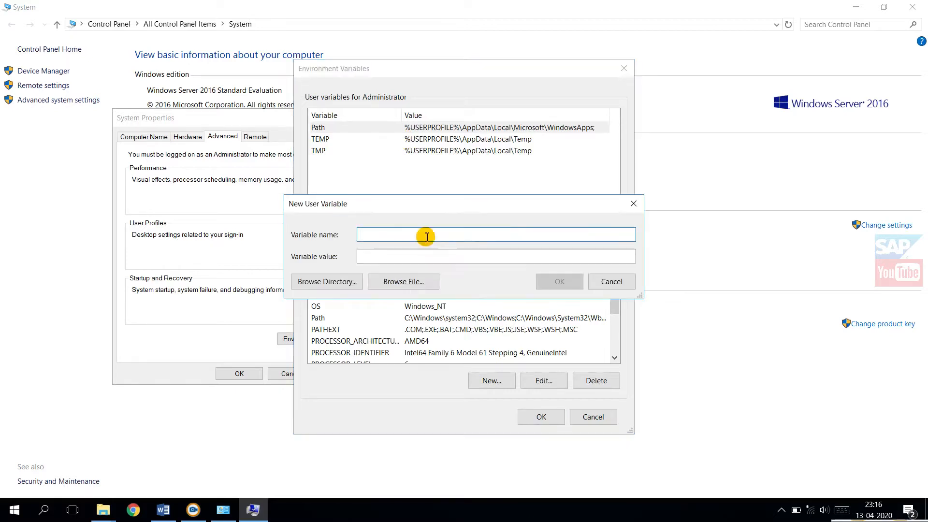
pyautogui.write('JAVA_HOME')
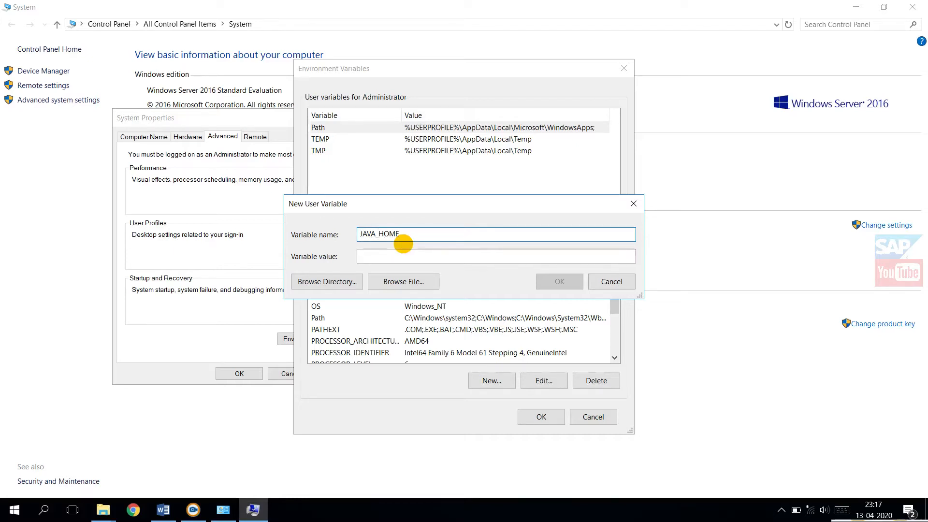
pyautogui.click(370, 256)
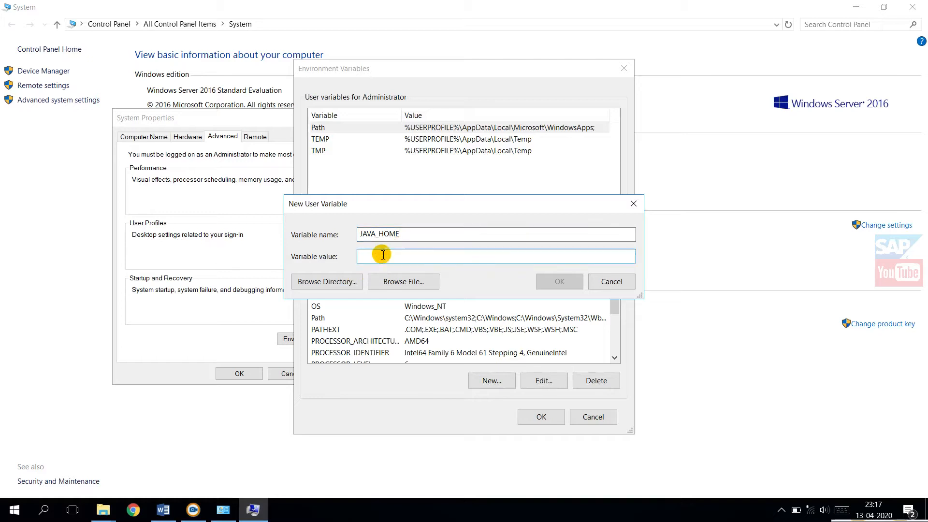
pyautogui.hotkey('ctrl', 'v')
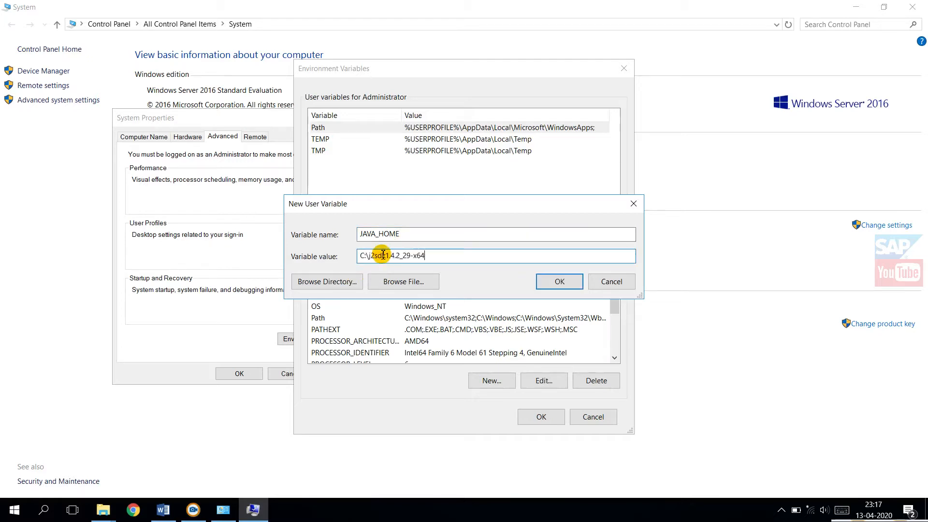
pyautogui.click(568, 286)
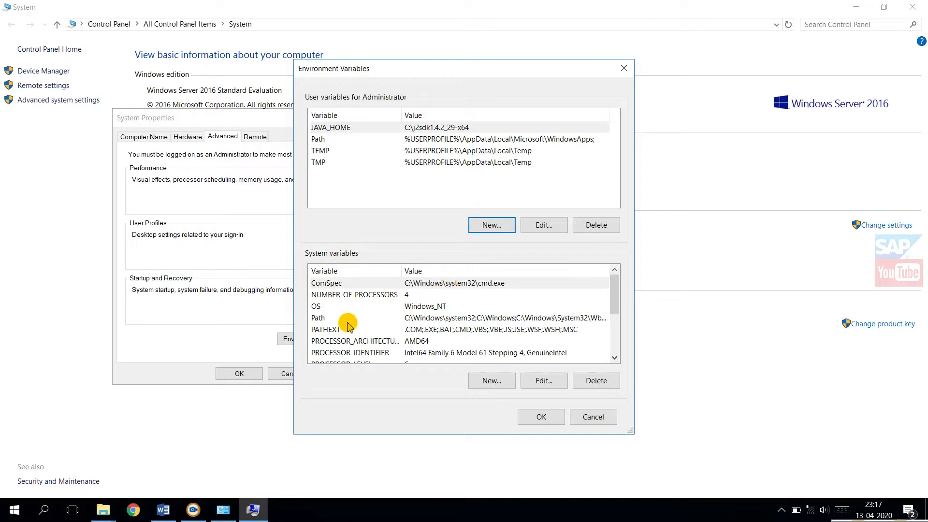
# Step: Open the system Path variable for editing and start a new entry in its list
pyautogui.click(414, 322)
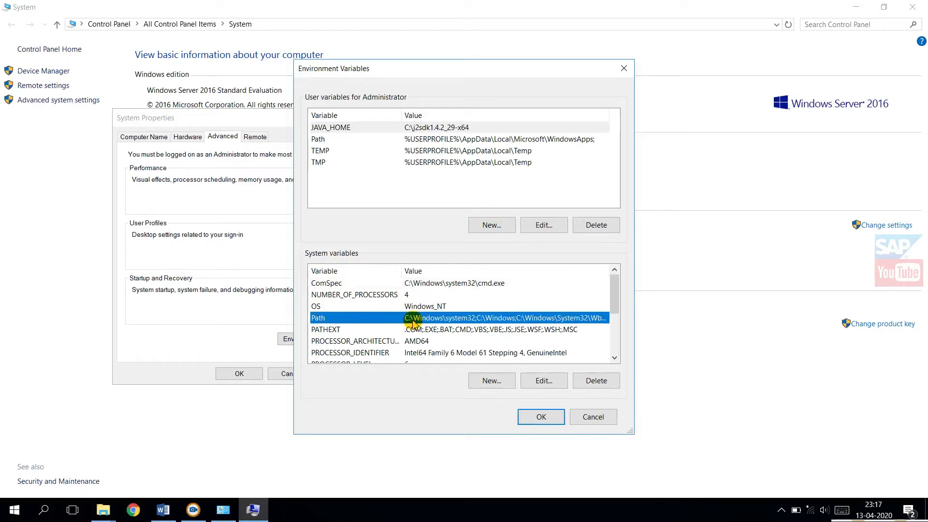
pyautogui.doubleClick(413, 321)
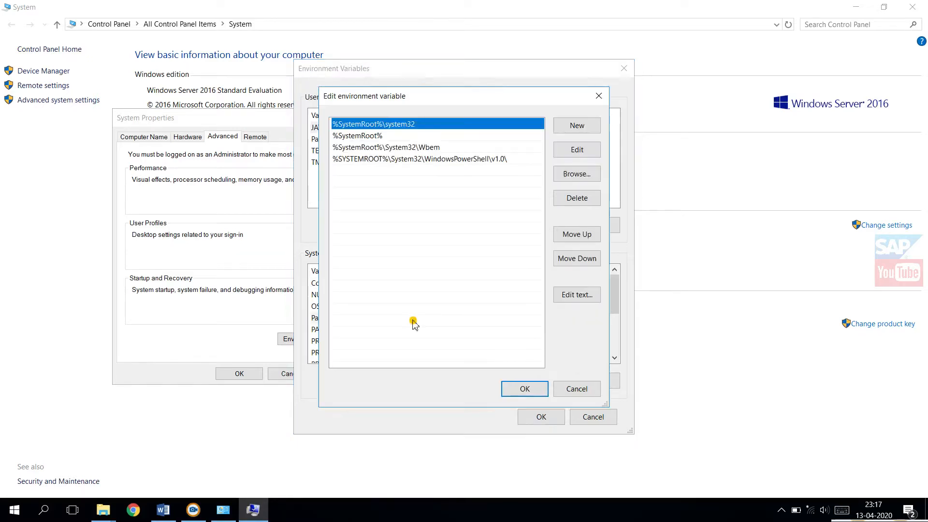
pyautogui.click(360, 176)
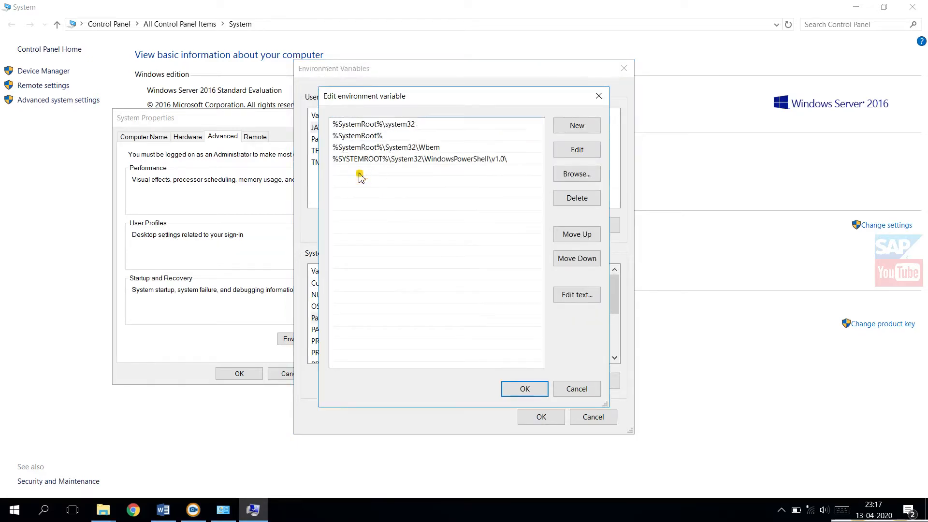
pyautogui.click(587, 129)
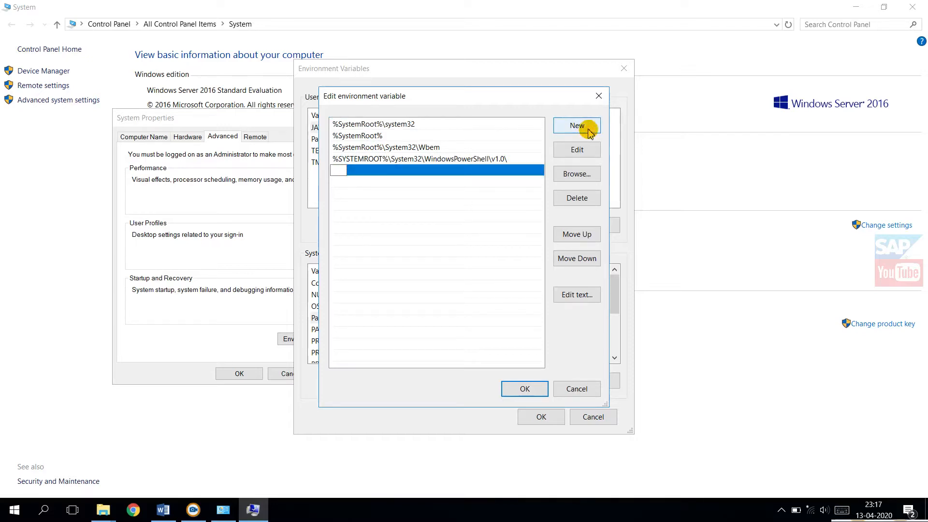
# Step: Copy the full path of the bin folder inside j2sdk1.4.2_29-x64 and return to the system Path variable's edit dialog
pyautogui.click(129, 515)
pyautogui.click(134, 516)
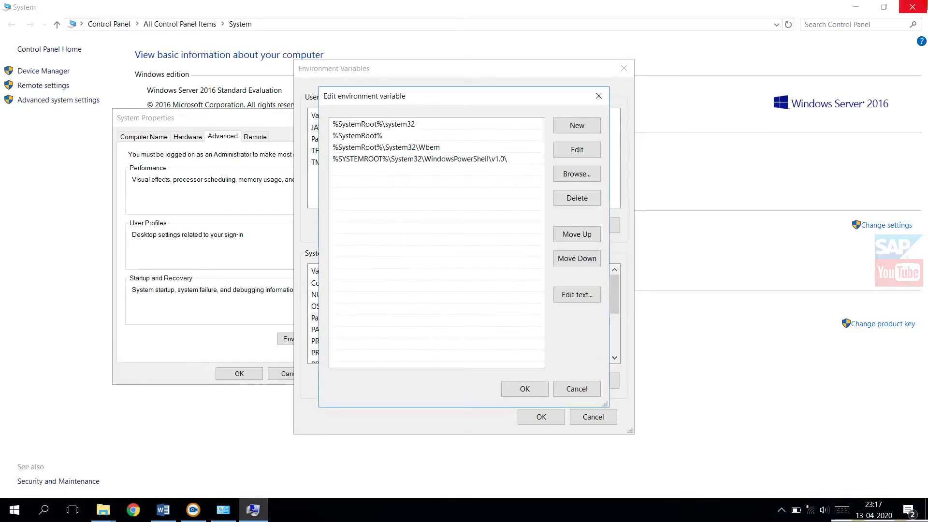
pyautogui.moveTo(103, 510)
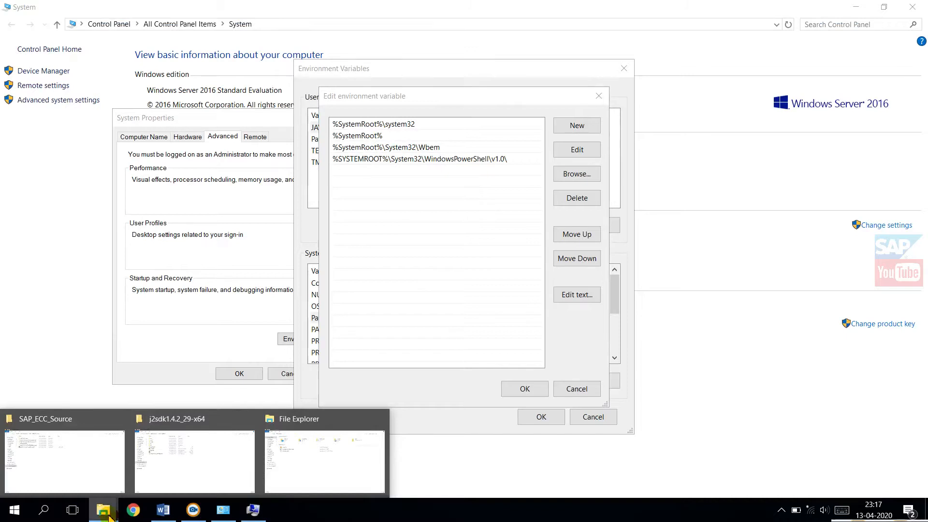
pyautogui.click(232, 447)
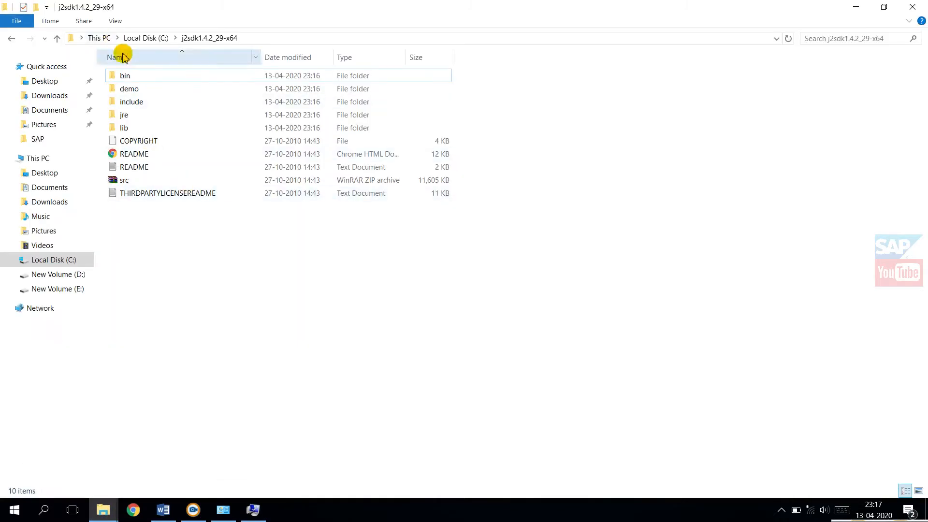
pyautogui.click(145, 82)
pyautogui.doubleClick(146, 81)
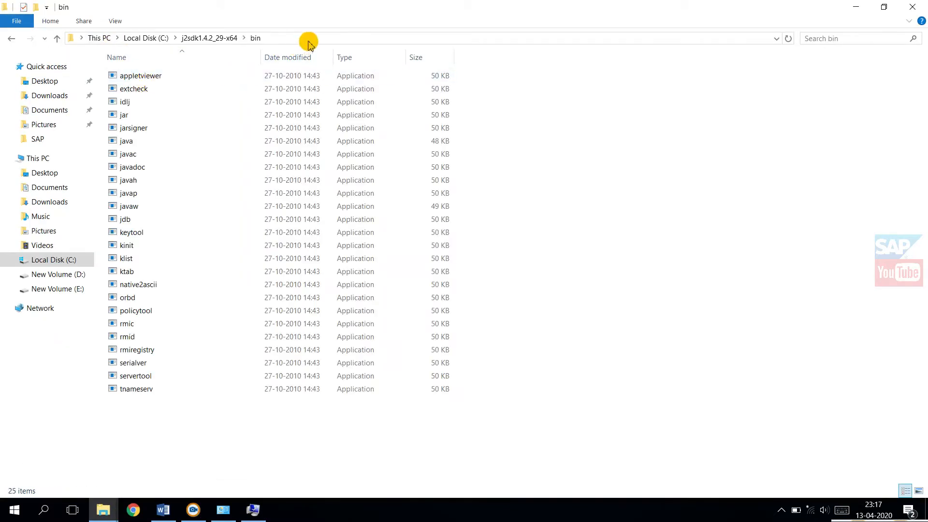
pyautogui.click(309, 41)
pyautogui.hotkey('ctrl', 'c')
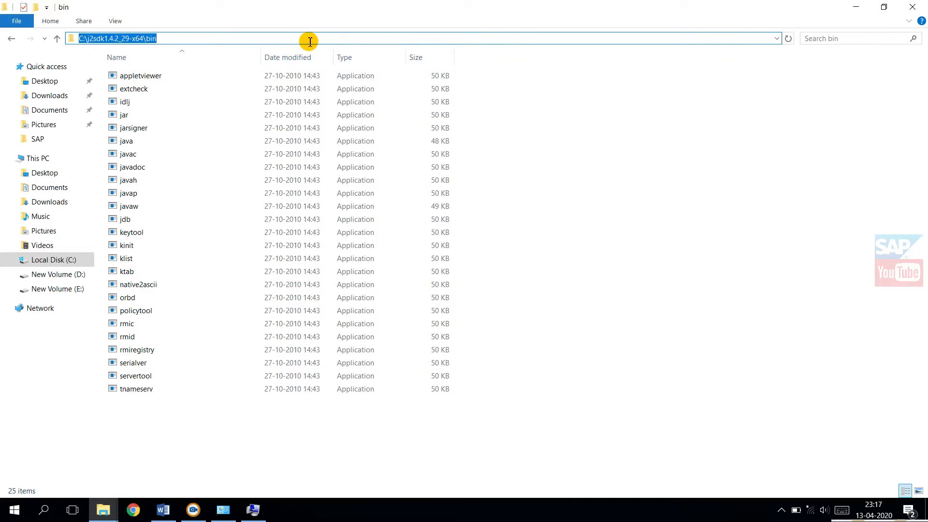
pyautogui.hotkey('alt', 'Tab')
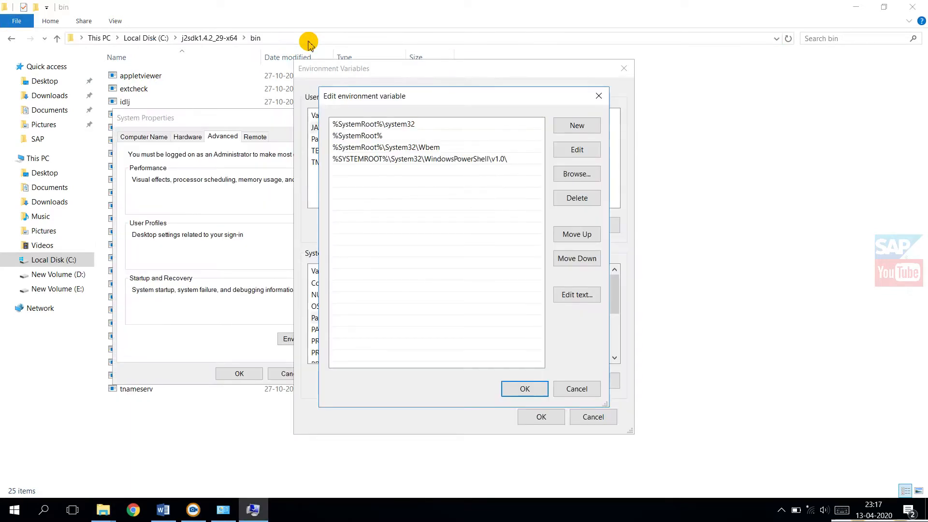
# Step: Add C:\j2sdk1.4.2_29-x64\bin to the system Path variable, save the system properties and close the open windows
pyautogui.click(577, 127)
pyautogui.hotkey('ctrl', 'v')
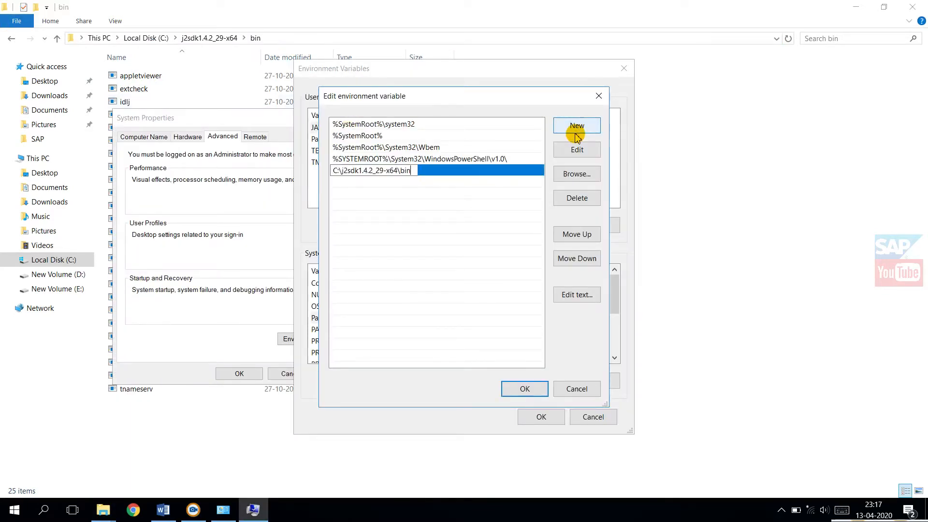
pyautogui.click(534, 389)
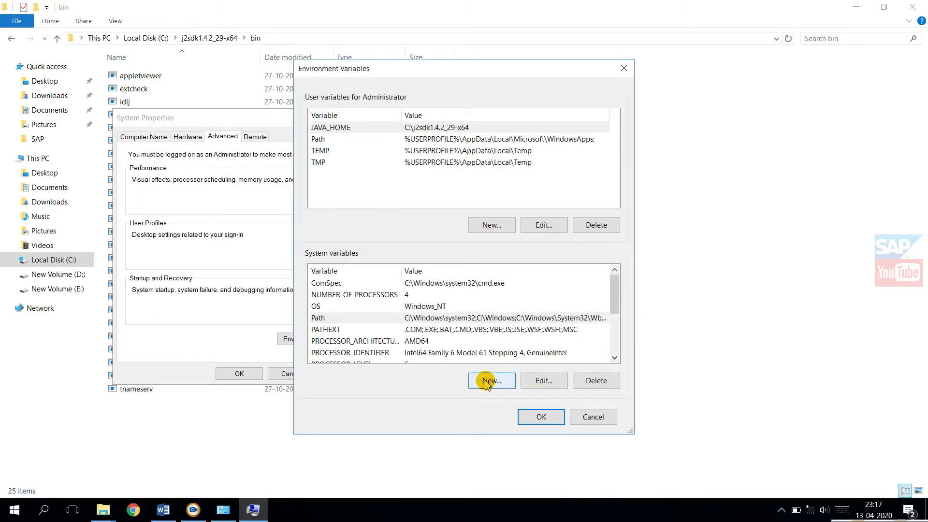
pyautogui.click(539, 417)
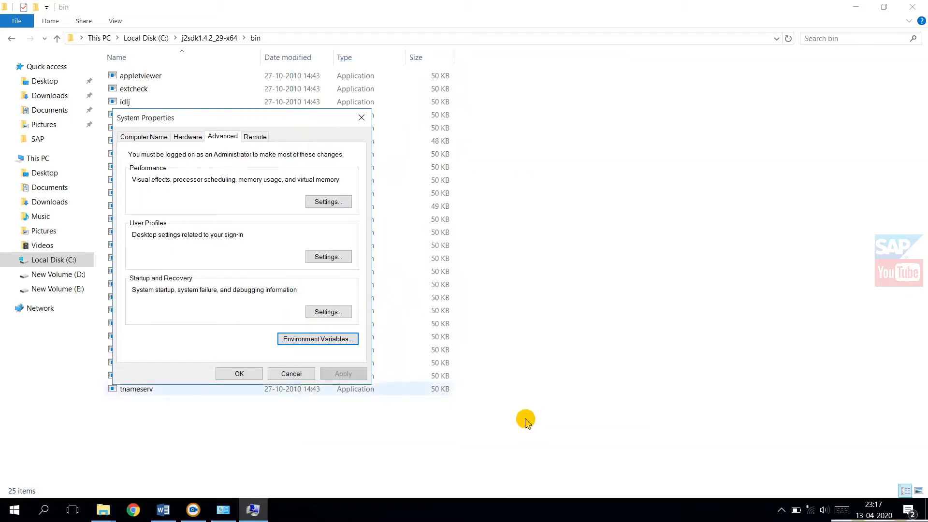
pyautogui.click(235, 373)
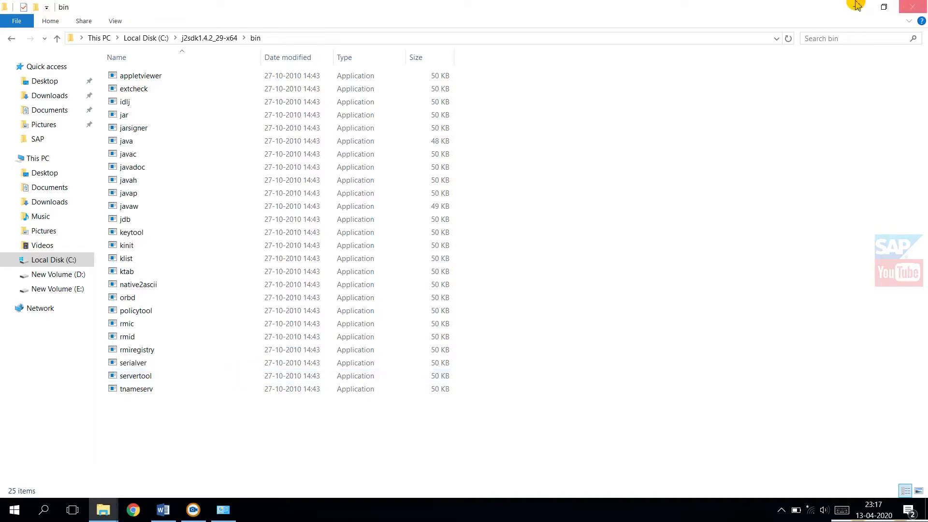
pyautogui.click(912, 7)
pyautogui.click(913, 6)
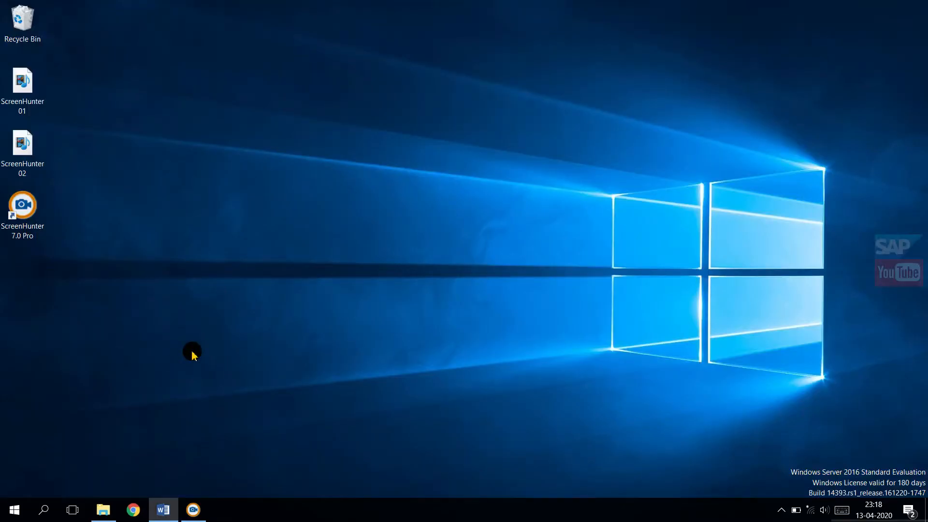
# Step: Check the Java compiler by running javac in a Command Prompt, and exit the prompt
pyautogui.click(43, 518)
pyautogui.write('cmd')
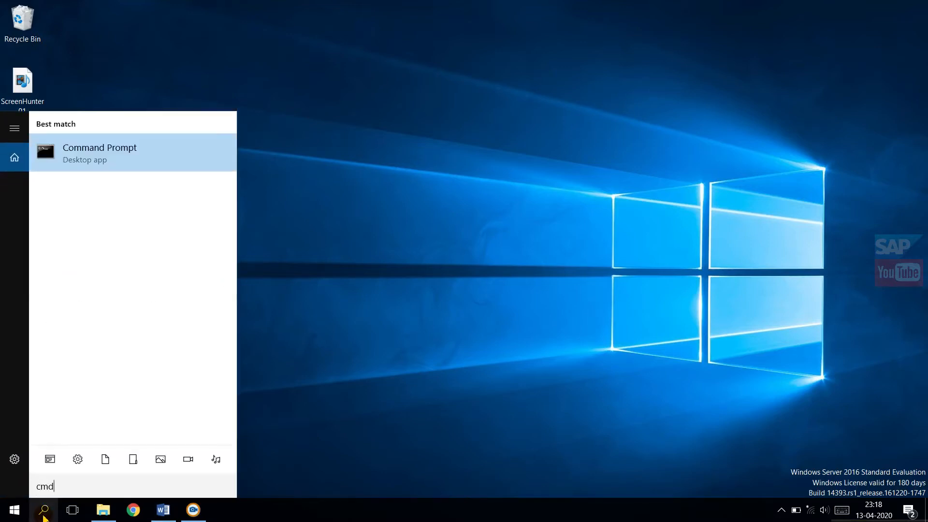
pyautogui.click(104, 152)
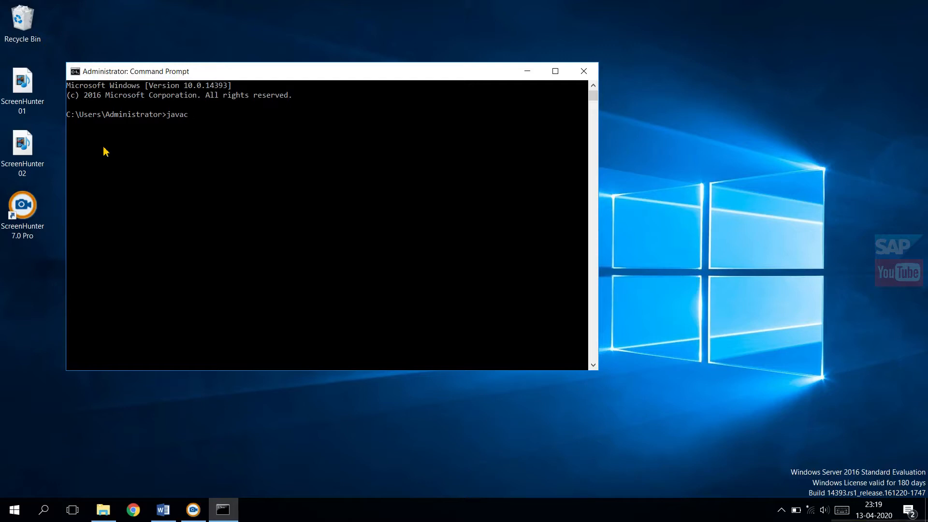
pyautogui.press('Return')
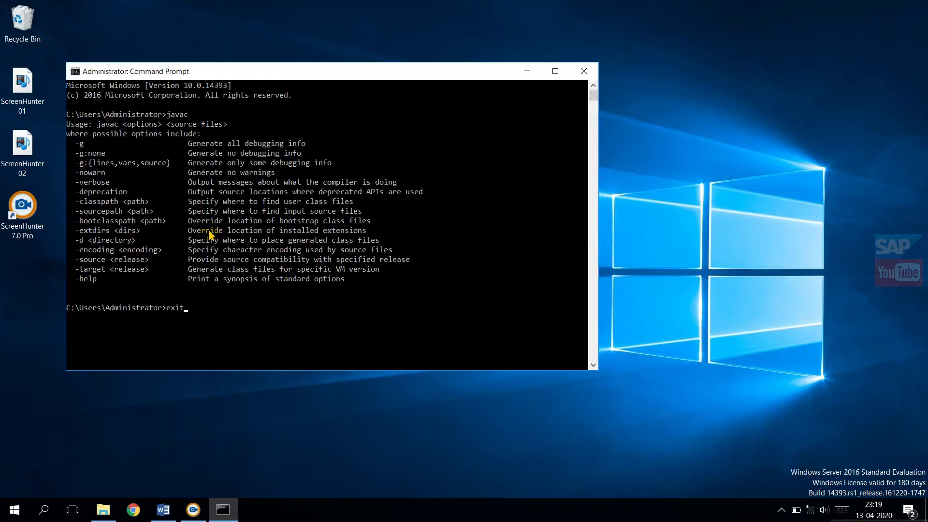
pyautogui.press('Return')
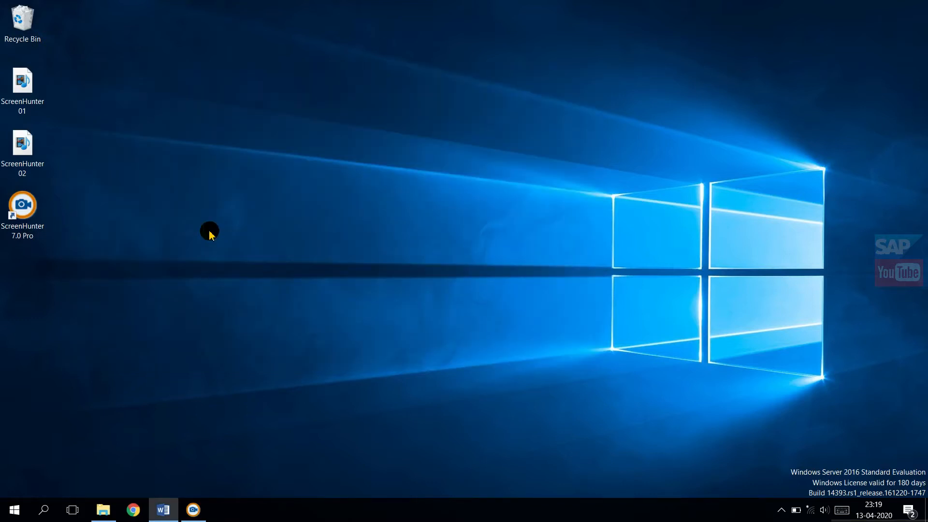
# Step: Open the SWPM1.0_SP003 folder in SAP_ECC_Source and start a command window there, placed clear of the file list
pyautogui.click(103, 510)
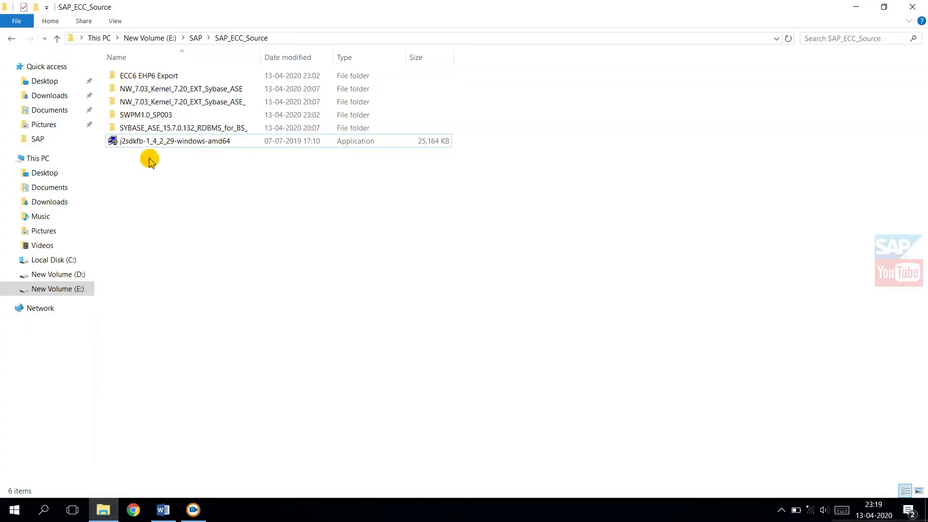
pyautogui.click(116, 120)
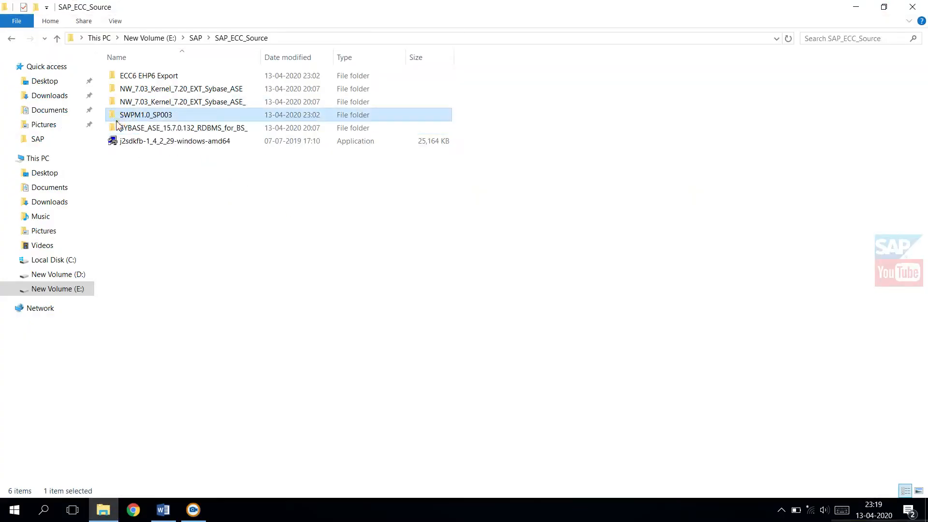
pyautogui.doubleClick(117, 120)
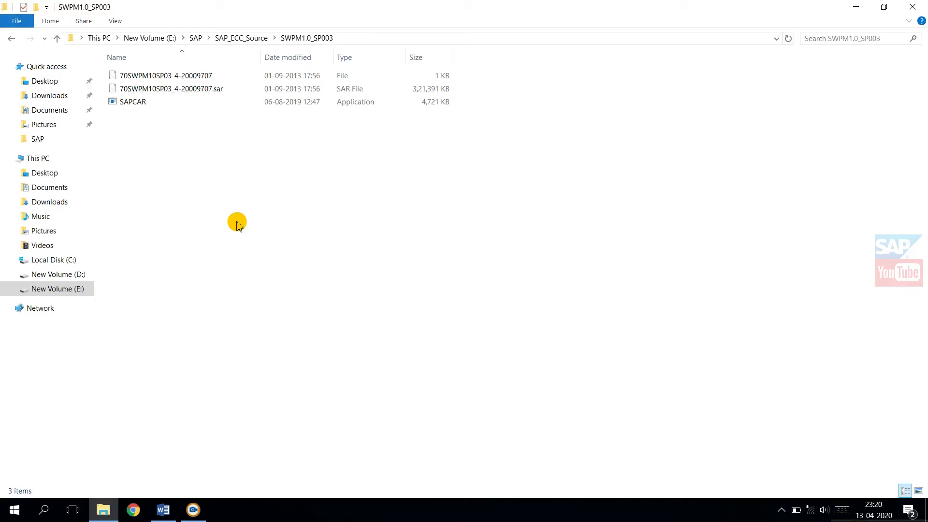
pyautogui.click(138, 106)
pyautogui.click(260, 203)
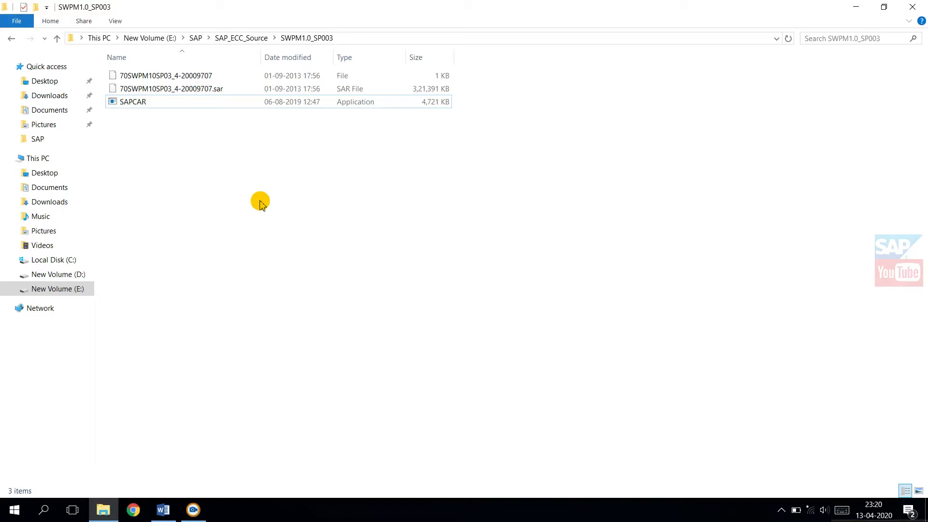
pyautogui.rightClick(261, 203)
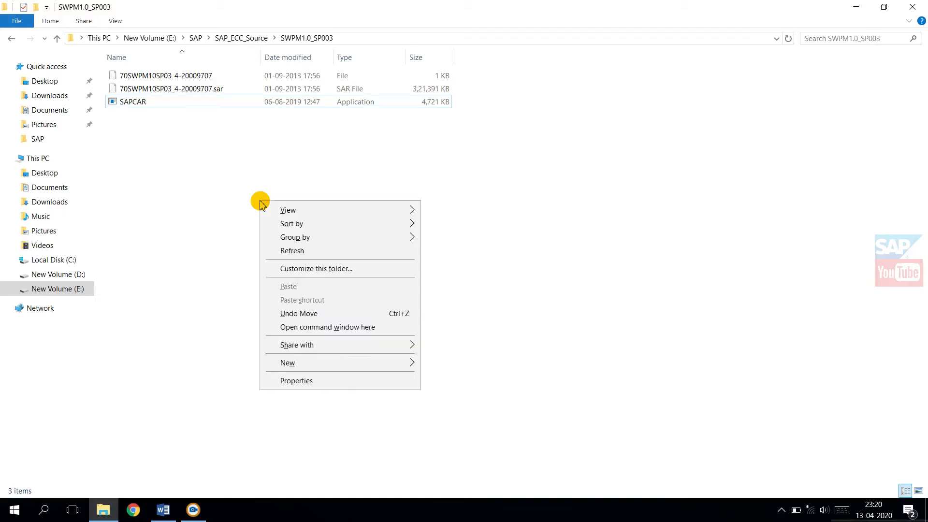
pyautogui.click(399, 334)
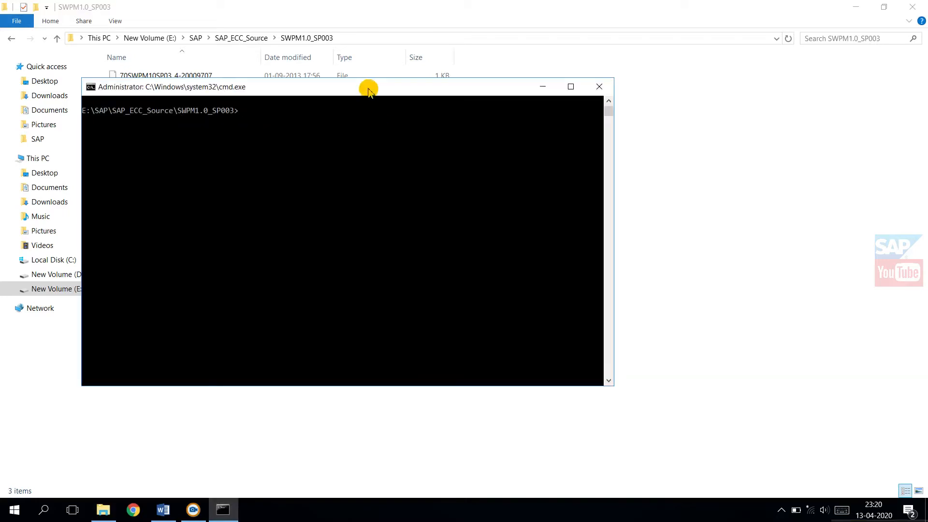
pyautogui.moveTo(369, 90); pyautogui.dragTo(517, 192)
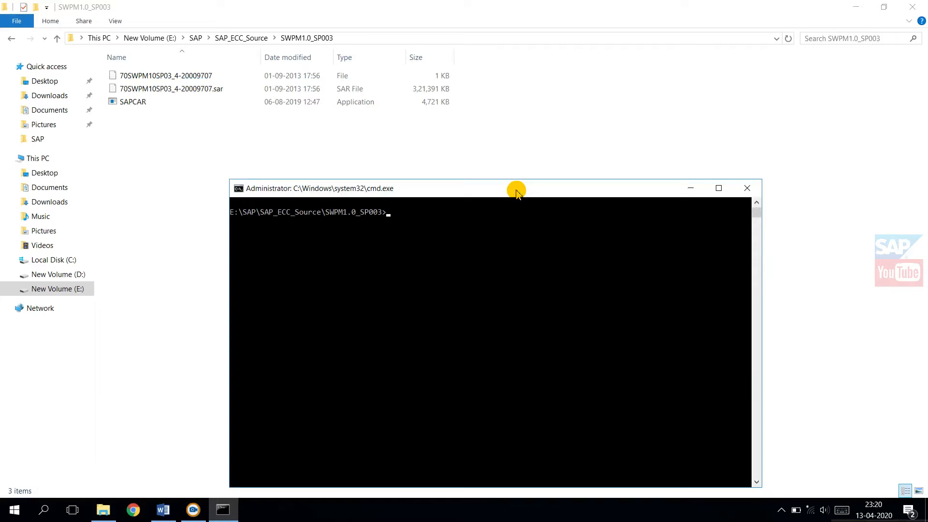
# Step: Extract the SAR archive in SWPM1.0_SP003 with sapcar -xvf and the * wildcard, and exit the command window
pyautogui.write('sapcar -xvf')
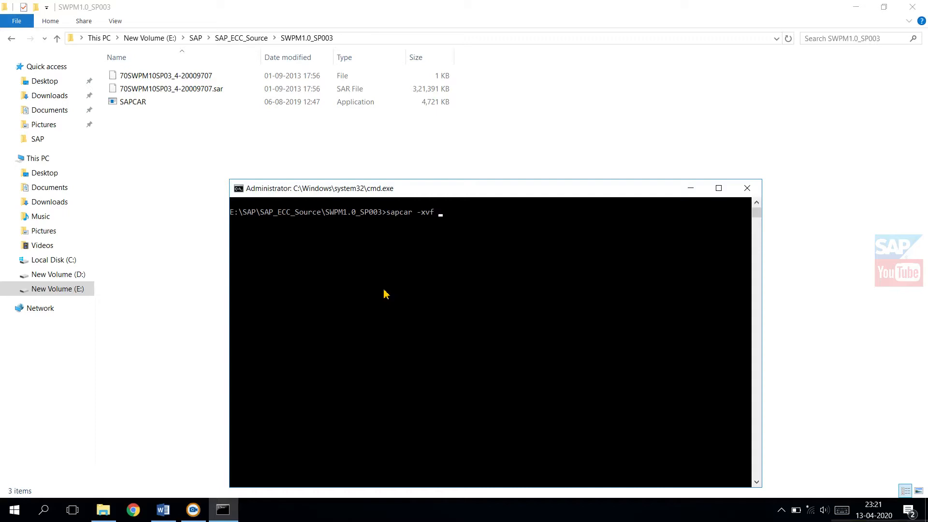
pyautogui.write('*')
pyautogui.press('Return')
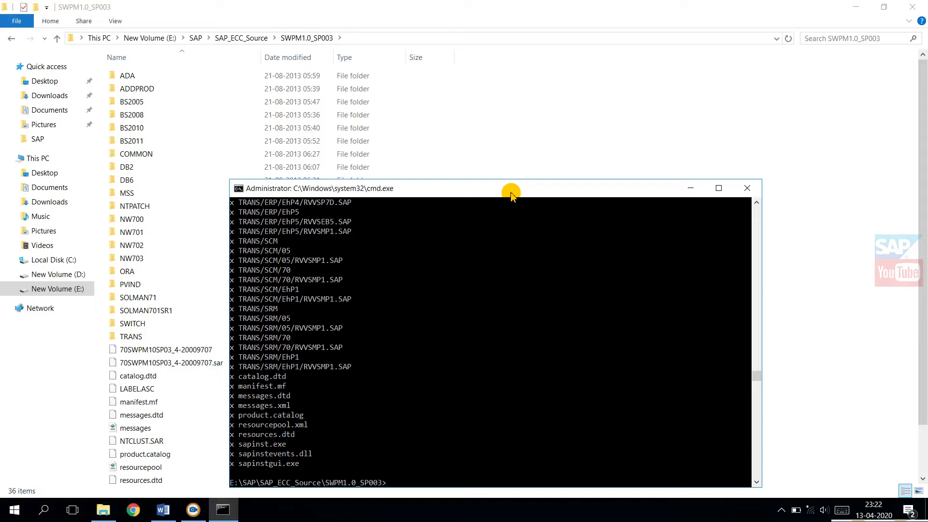
pyautogui.write('exit')
pyautogui.press('Return')
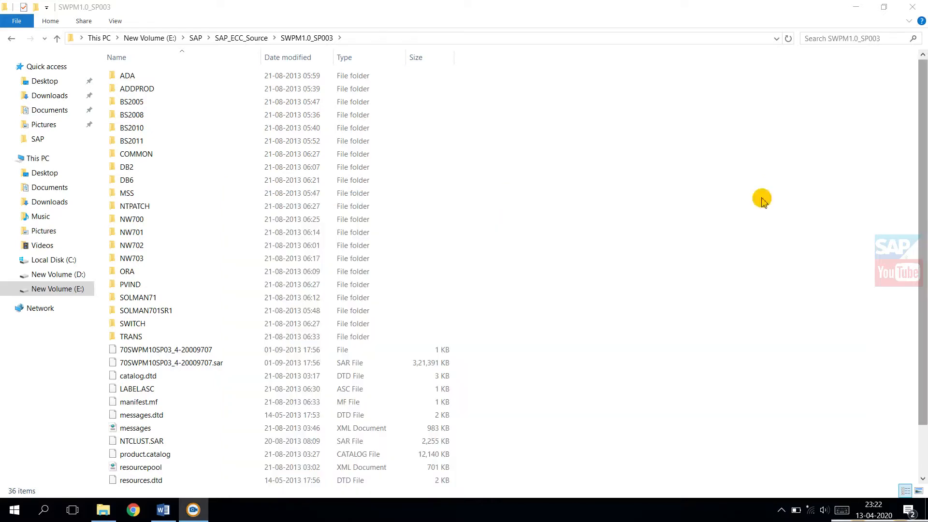
# Step: Run sapinst from the SWPM1.0_SP003 folder as administrator and maximize the installer window
pyautogui.moveTo(924, 175); pyautogui.dragTo(927, 298)
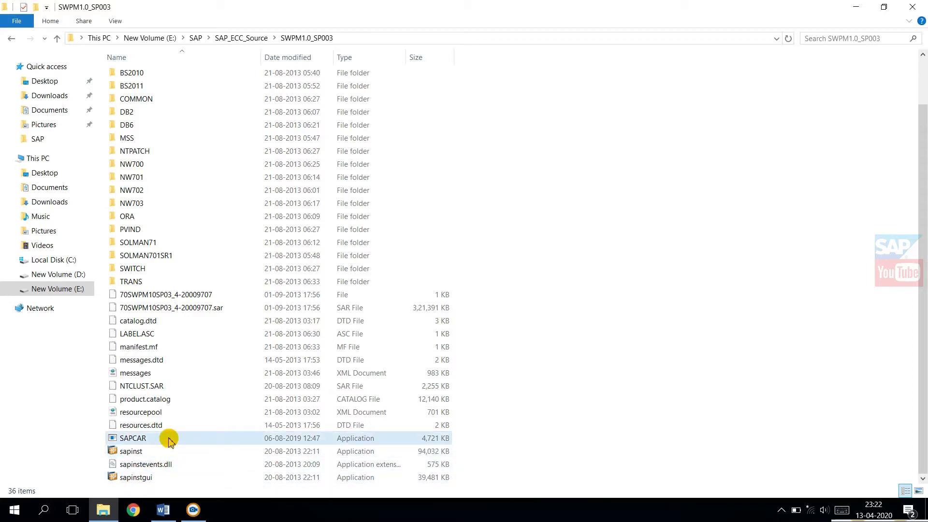
pyautogui.click(124, 453)
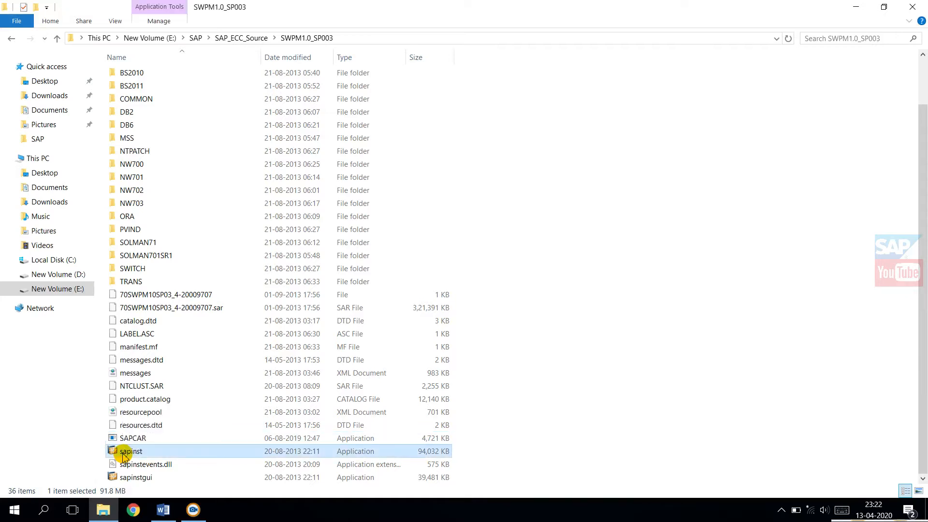
pyautogui.rightClick(124, 453)
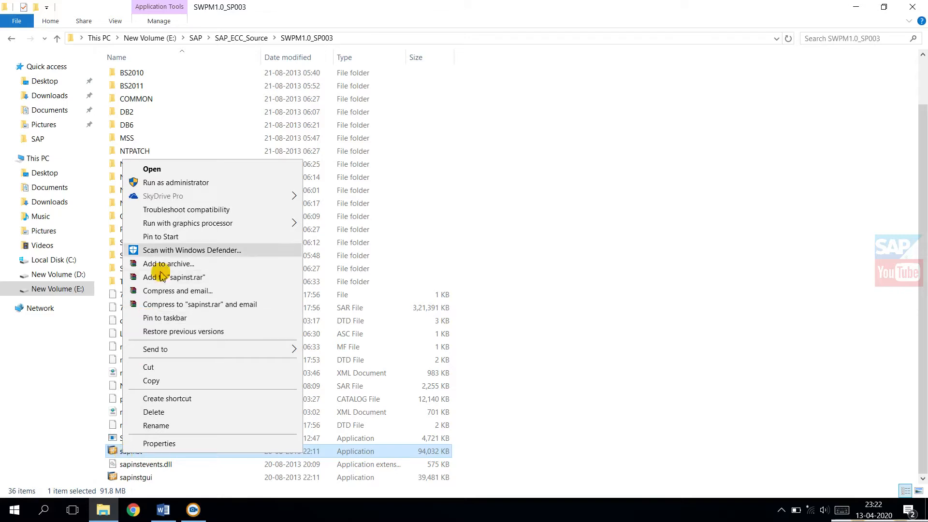
pyautogui.click(193, 183)
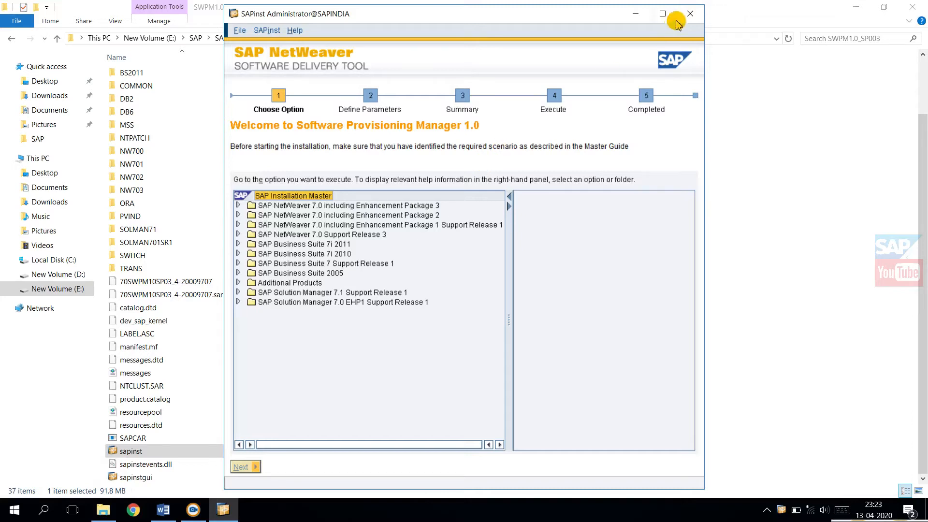
pyautogui.click(664, 13)
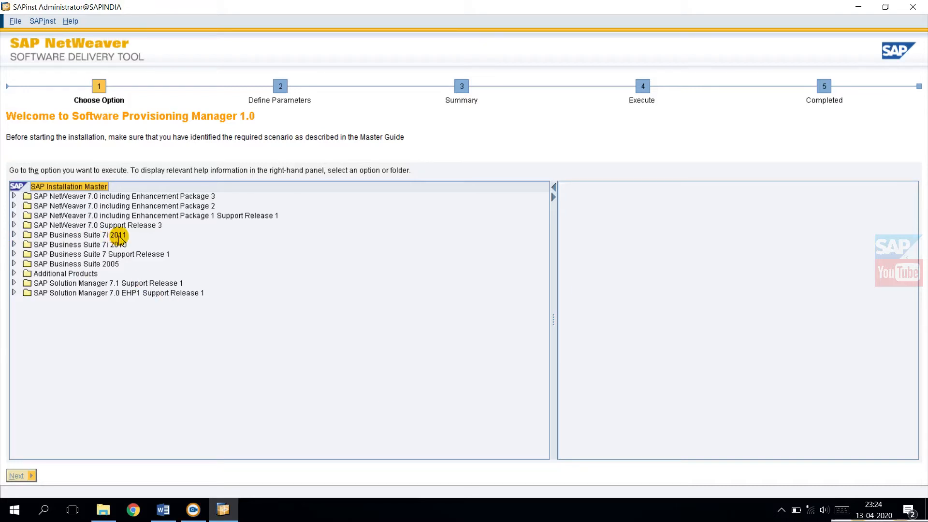
# Step: Choose the Central System option for SAP Sybase ASE under Business Suite 7i 2011, EHP6 for SAP ERP 6.0, Application Server ABAP, and continue
pyautogui.click(13, 235)
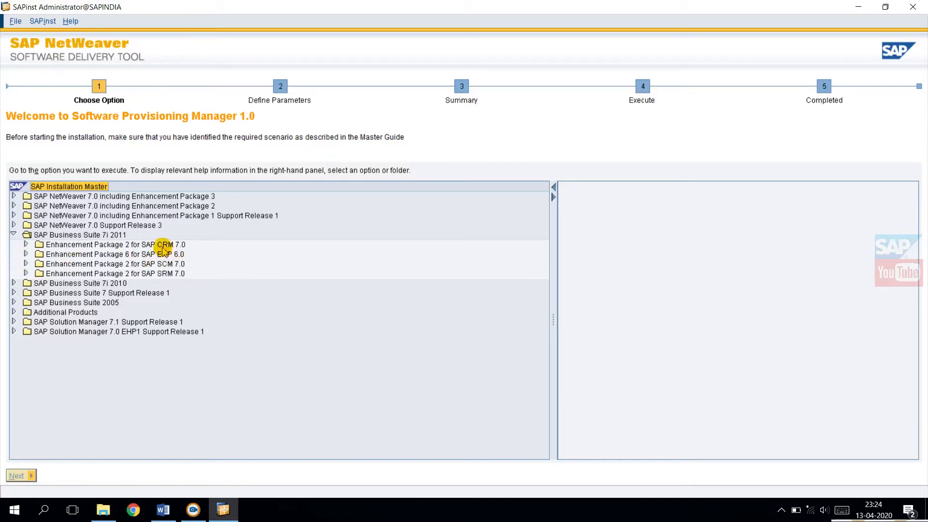
pyautogui.click(26, 253)
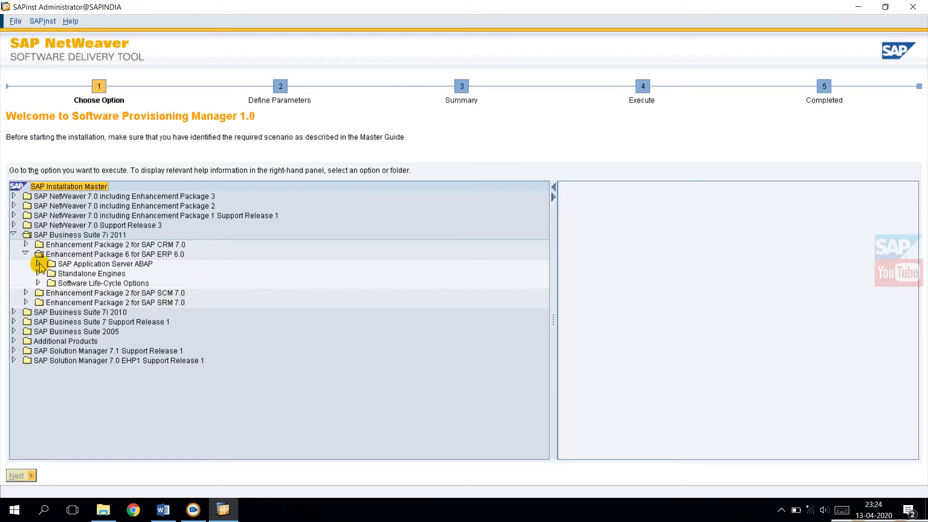
pyautogui.click(38, 263)
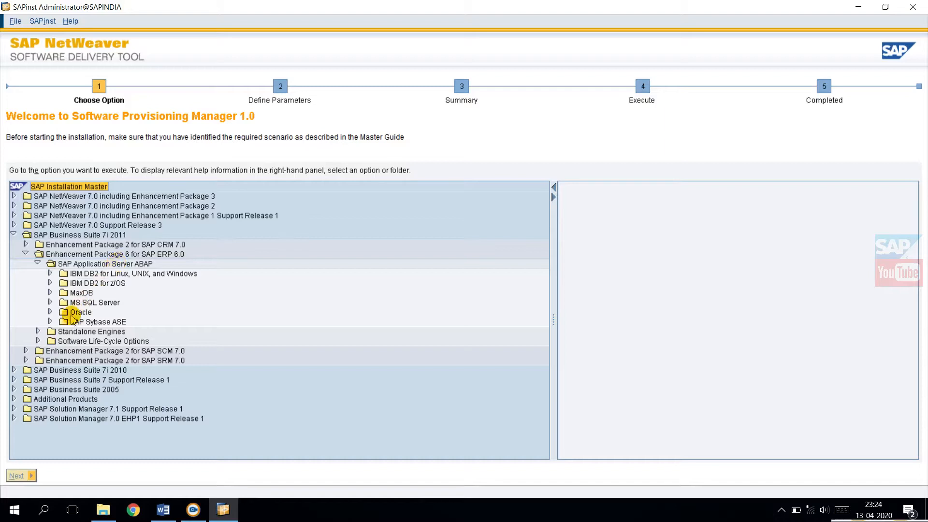
pyautogui.click(50, 321)
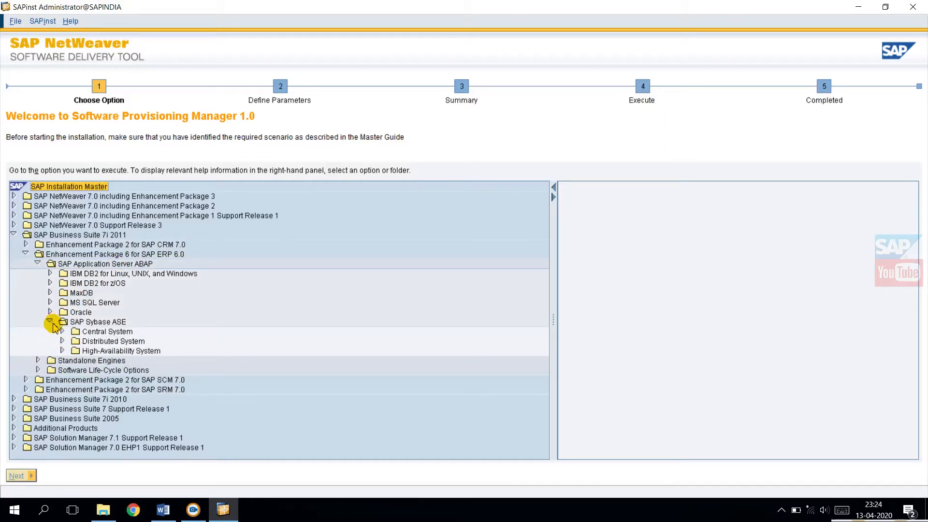
pyautogui.click(61, 332)
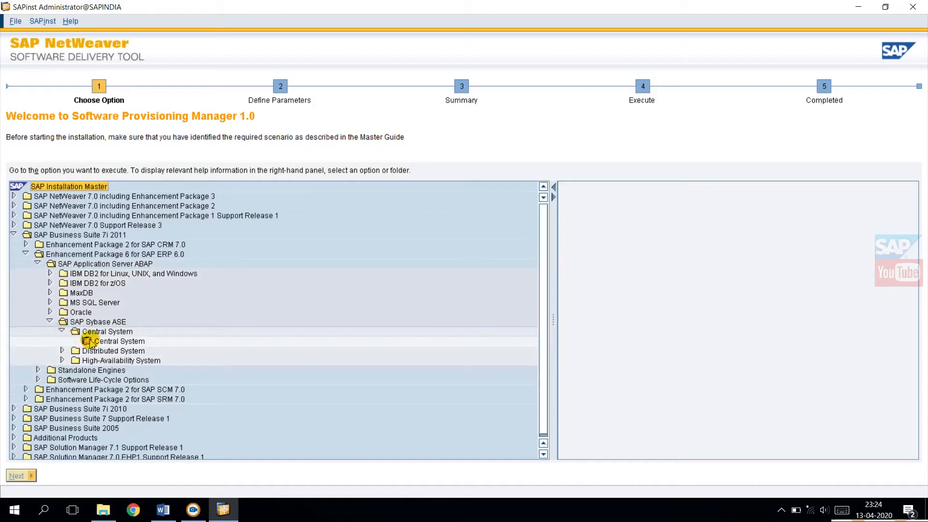
pyautogui.click(115, 341)
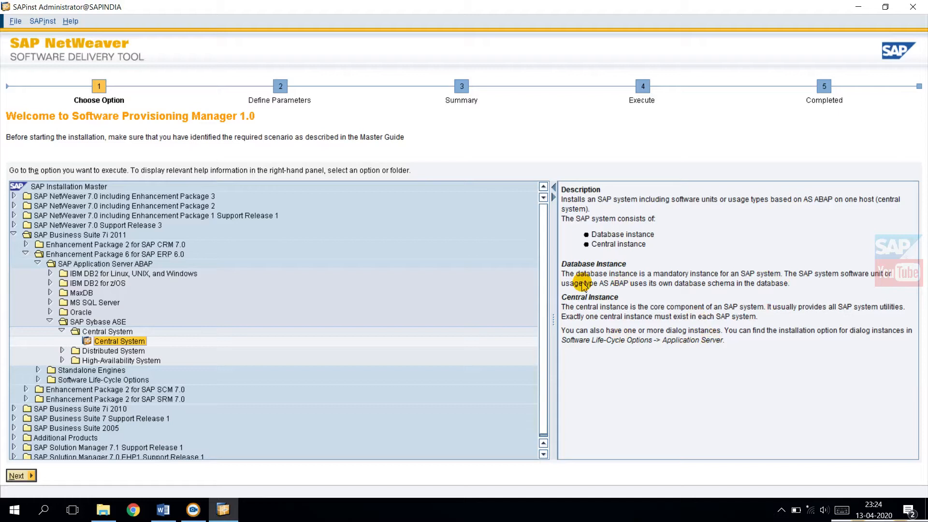
pyautogui.click(18, 476)
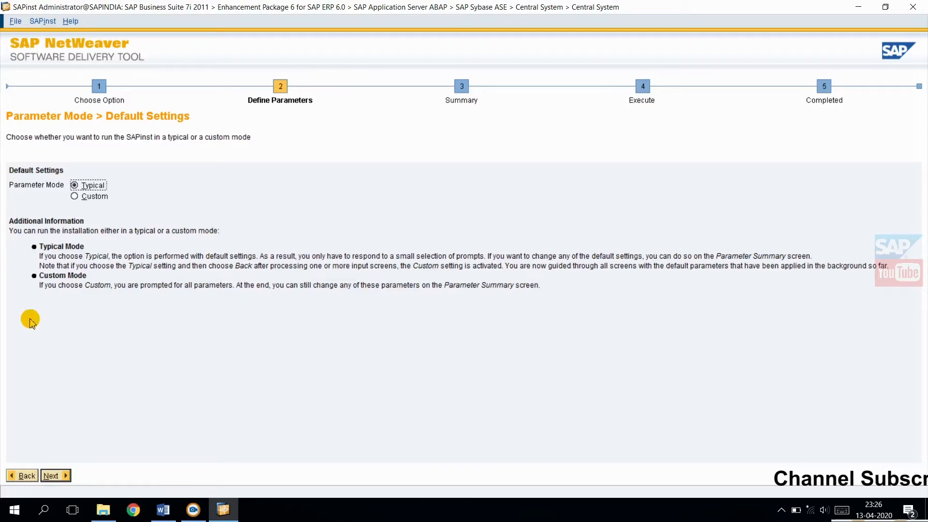
# Step: Accept the Typical parameter mode and maximize the restarted installer window
pyautogui.click(49, 477)
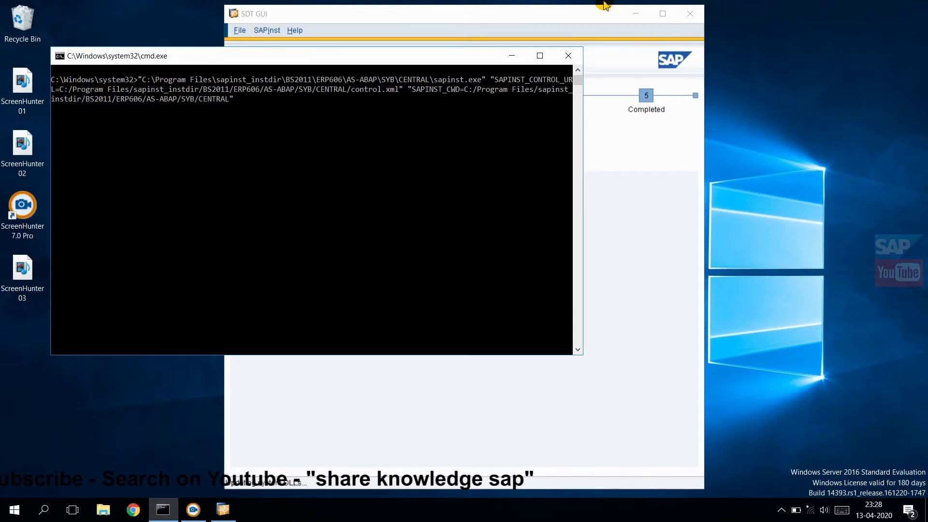
pyautogui.click(599, 19)
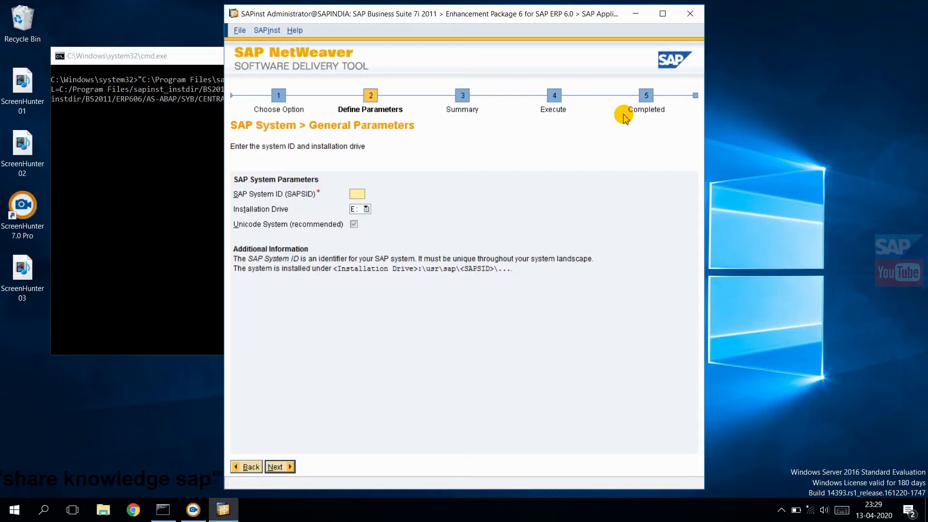
pyautogui.click(663, 14)
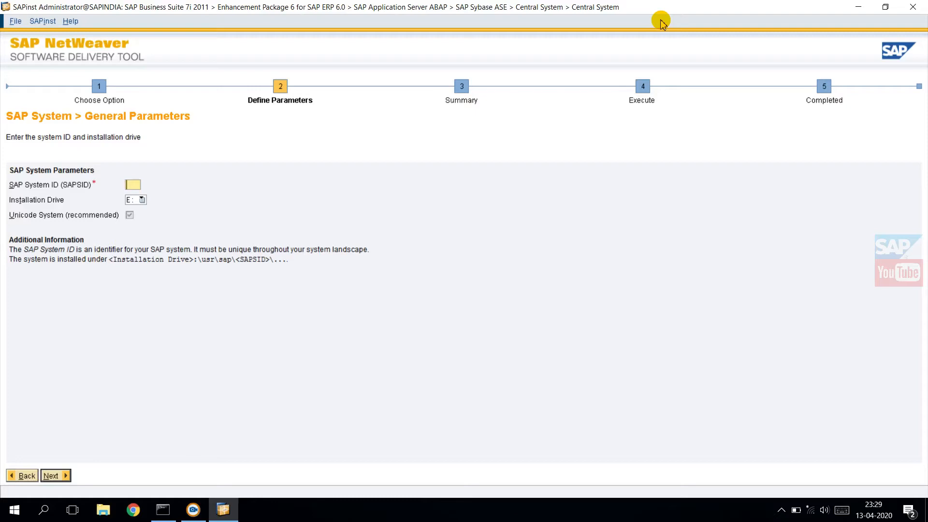
# Step: Set the SAP System ID to SMM and the installation drive to D:
pyautogui.write('SMM')
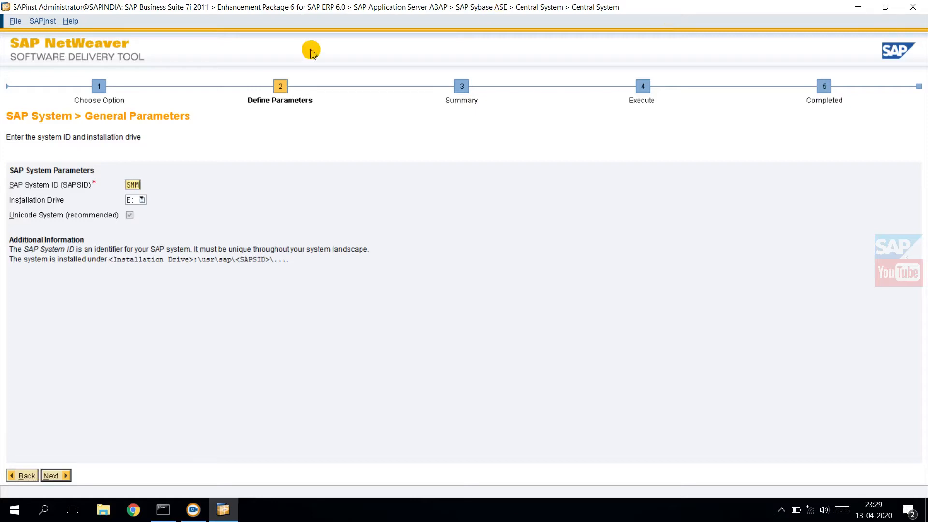
pyautogui.click(137, 200)
pyautogui.click(138, 220)
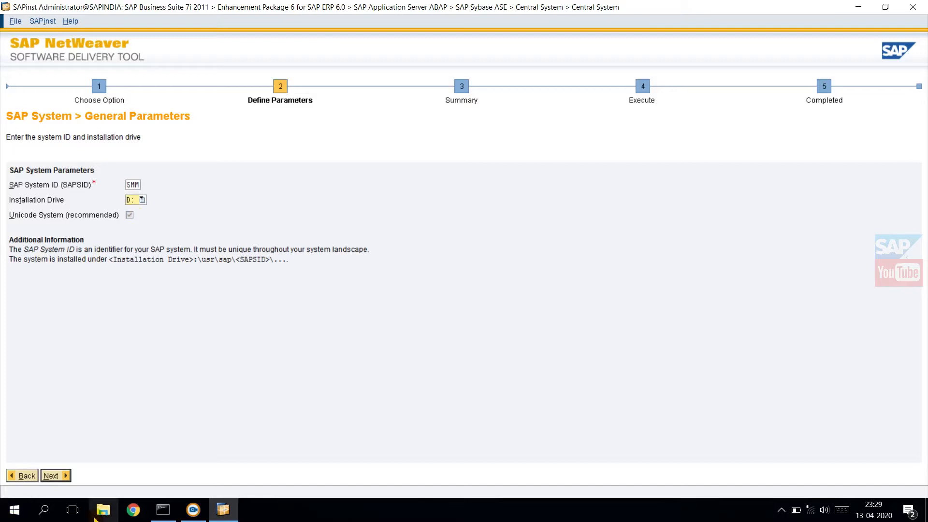
# Step: Examine the drives and the contents of drive D: in File Explorer, and return to the installer
pyautogui.click(103, 511)
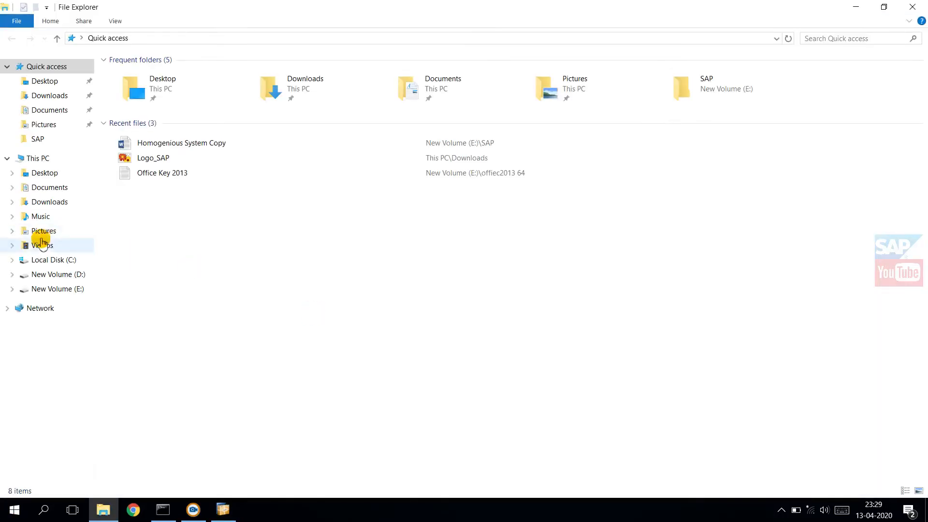
pyautogui.click(29, 159)
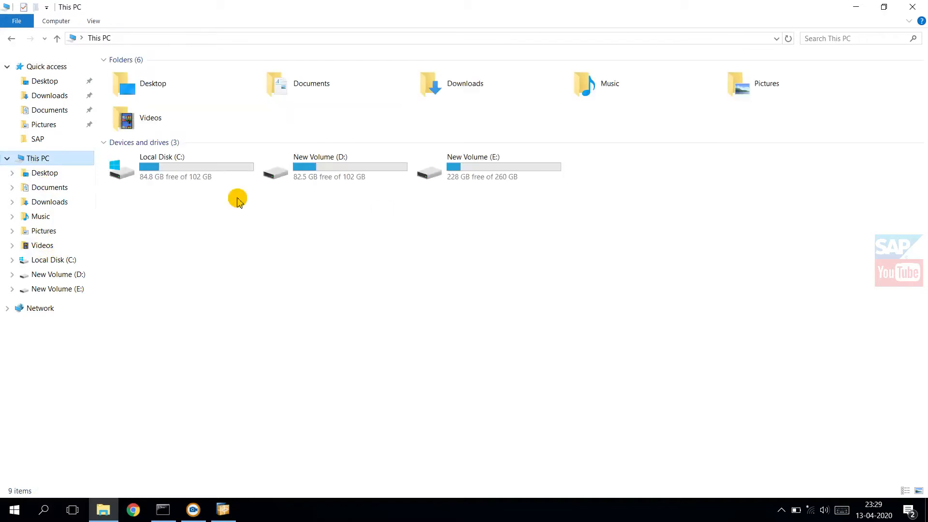
pyautogui.doubleClick(312, 172)
pyautogui.hotkey('alt', 'Left')
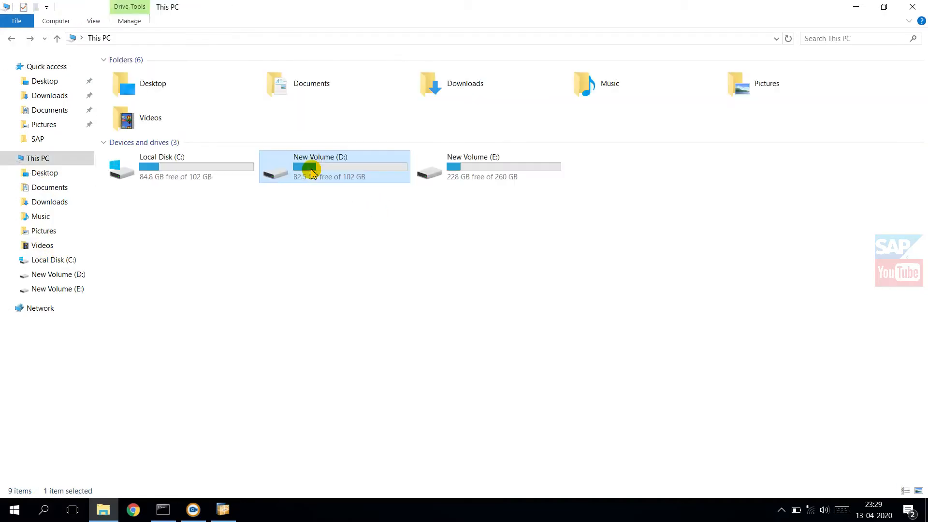
pyautogui.click(304, 306)
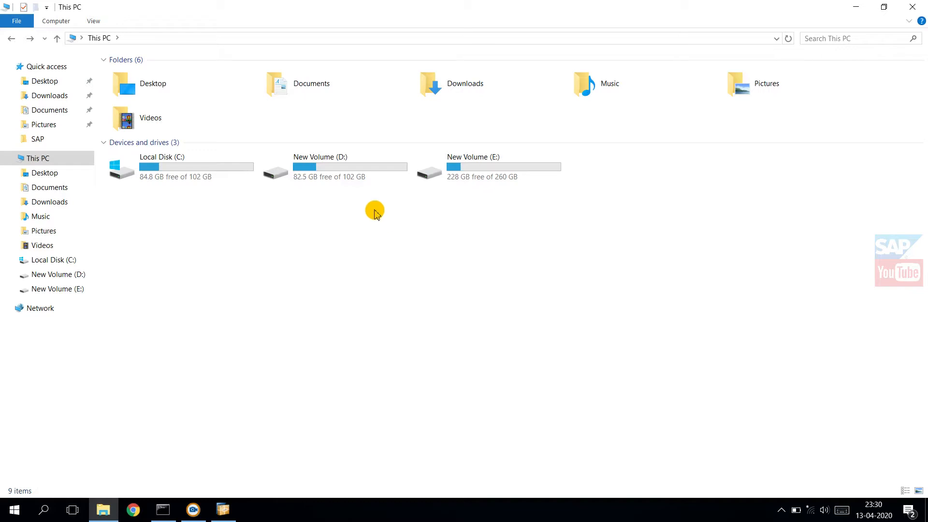
pyautogui.doubleClick(310, 176)
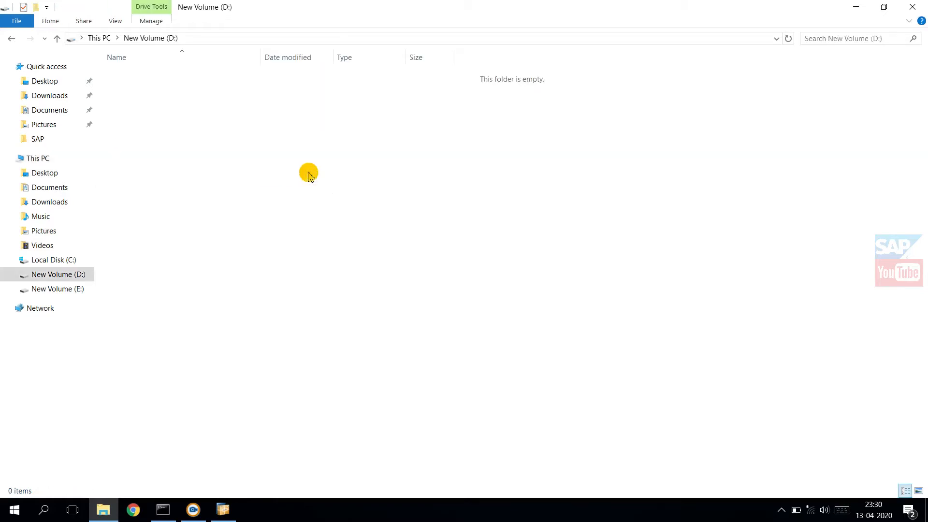
pyautogui.click(855, 6)
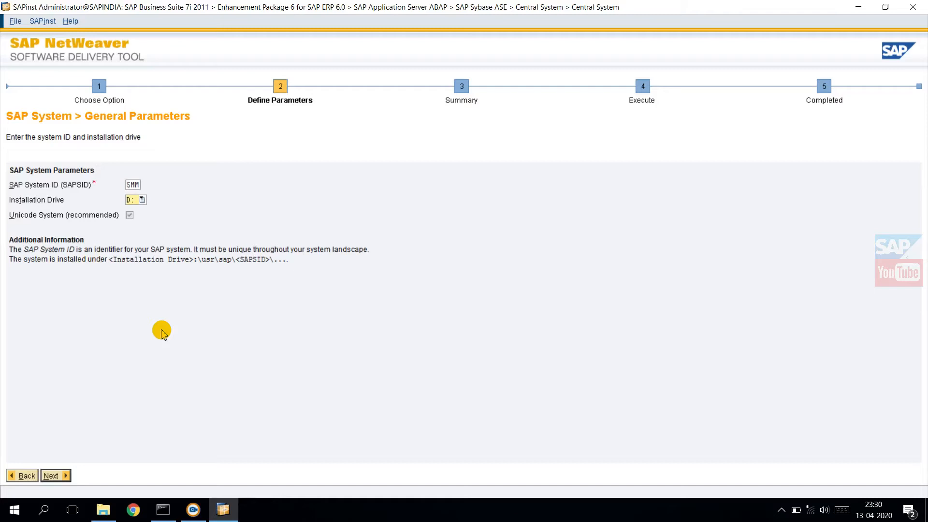
# Step: Confirm the general parameters, turn off setting an FQDN for the SAP system, and continue to the master password
pyautogui.click(56, 476)
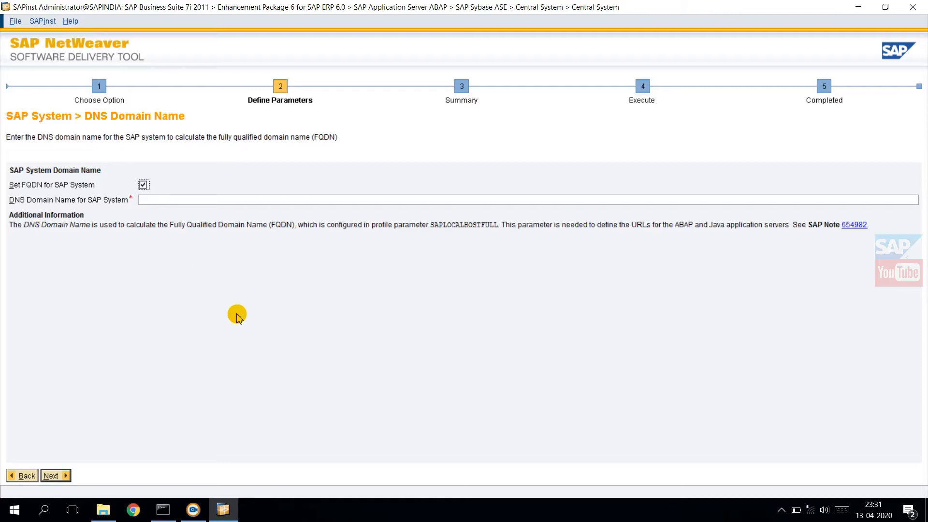
pyautogui.click(143, 185)
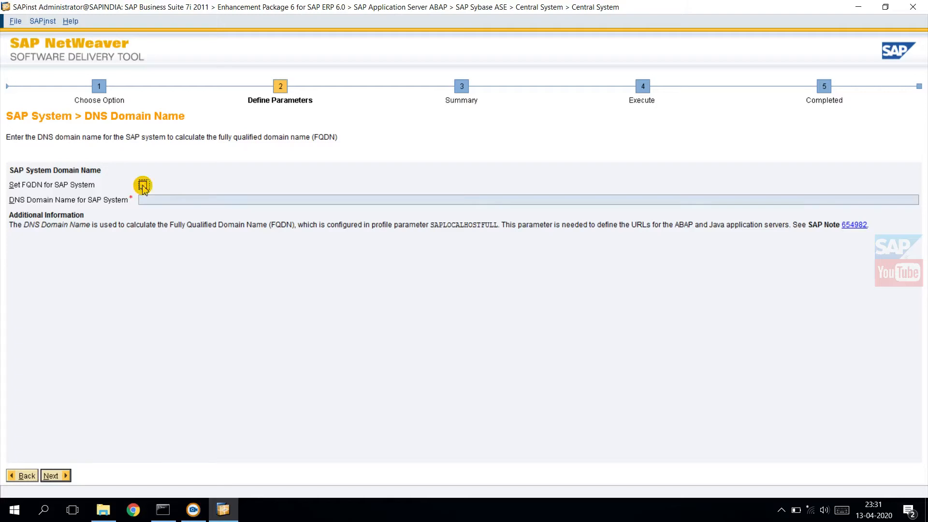
pyautogui.click(50, 476)
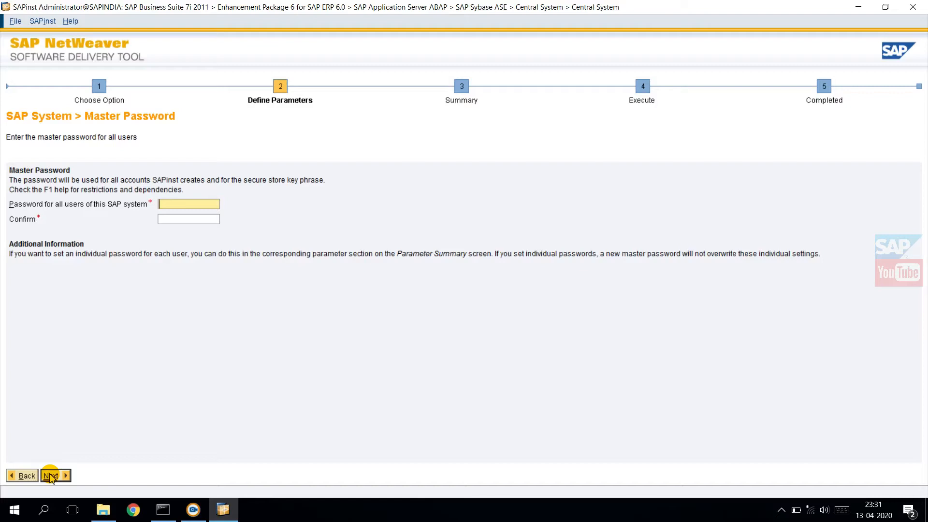
# Step: Enter and confirm the master password for all users of the SAP system, and continue
pyautogui.write('**')
pyautogui.press('BackSpace')
pyautogui.press('BackSpace')
pyautogui.press('BackSpace')
pyautogui.write('*********')
pyautogui.press('Tab')
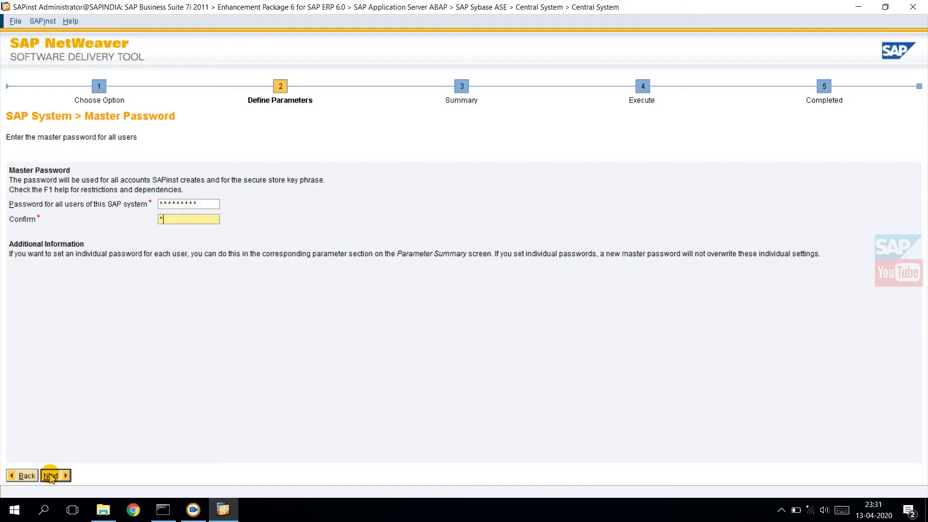
pyautogui.write('*********')
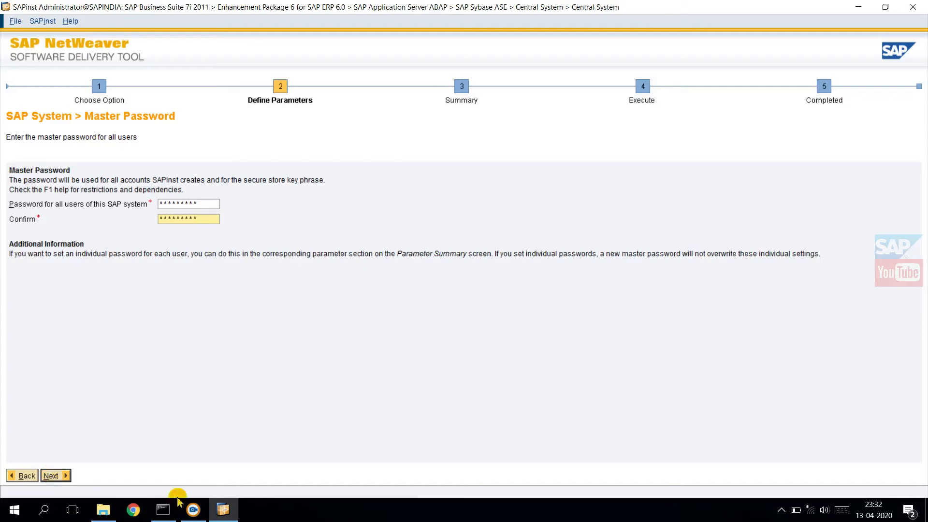
pyautogui.click(51, 476)
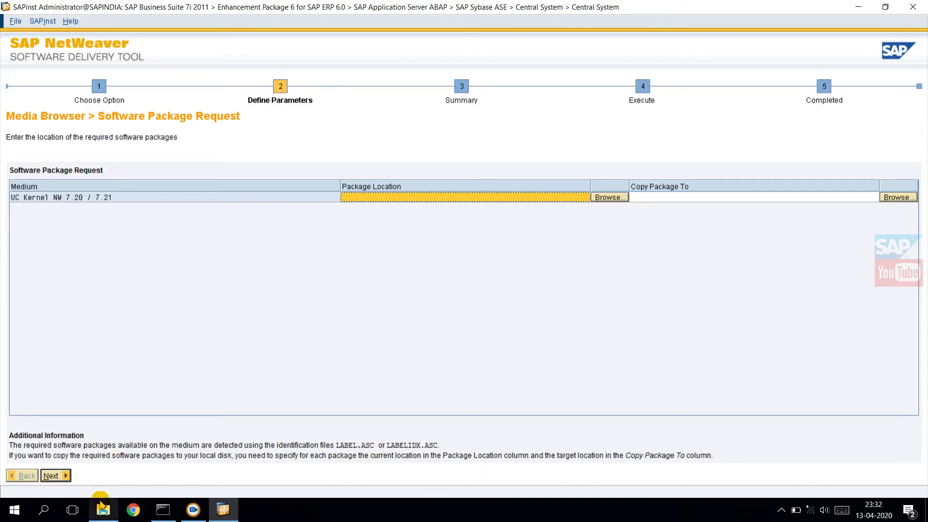
# Step: Locate the NW_7.03_Kernel_7.20_EXT_Sybase_ASE folder in E:\SAP\SAP_ECC_Source with File Explorer, and return to the installer
pyautogui.click(106, 515)
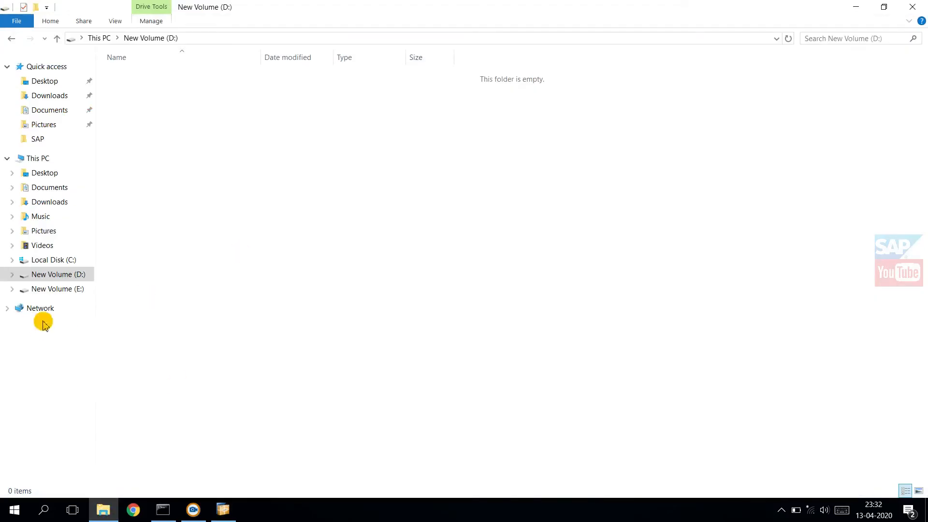
pyautogui.click(103, 510)
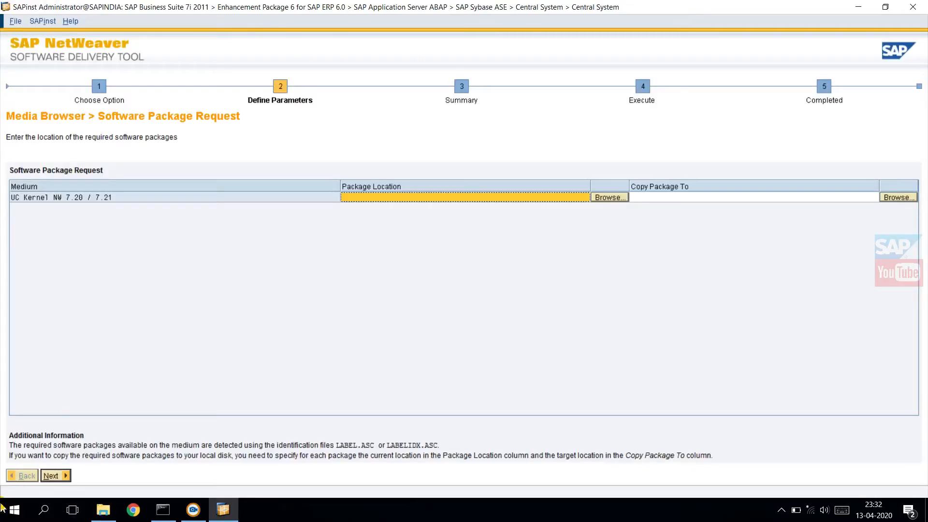
pyautogui.click(103, 510)
pyautogui.click(57, 288)
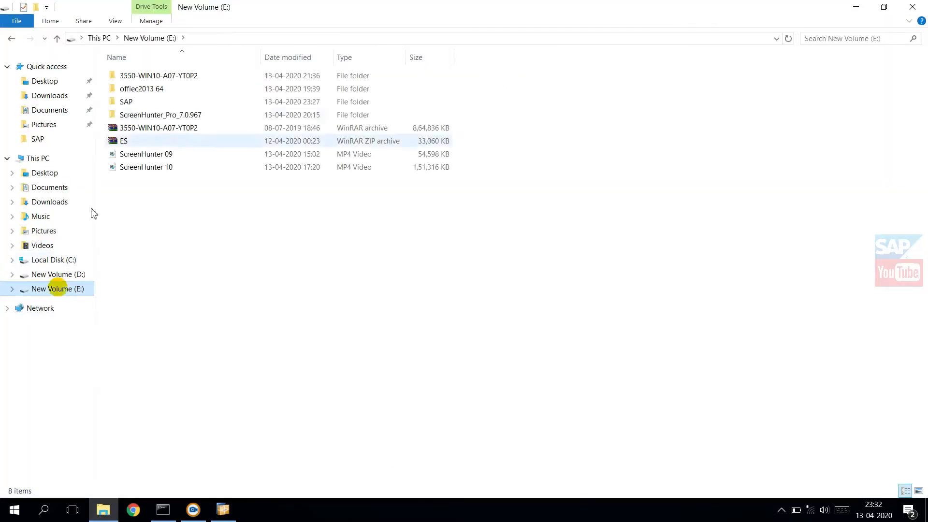
pyautogui.click(125, 103)
pyautogui.doubleClick(125, 103)
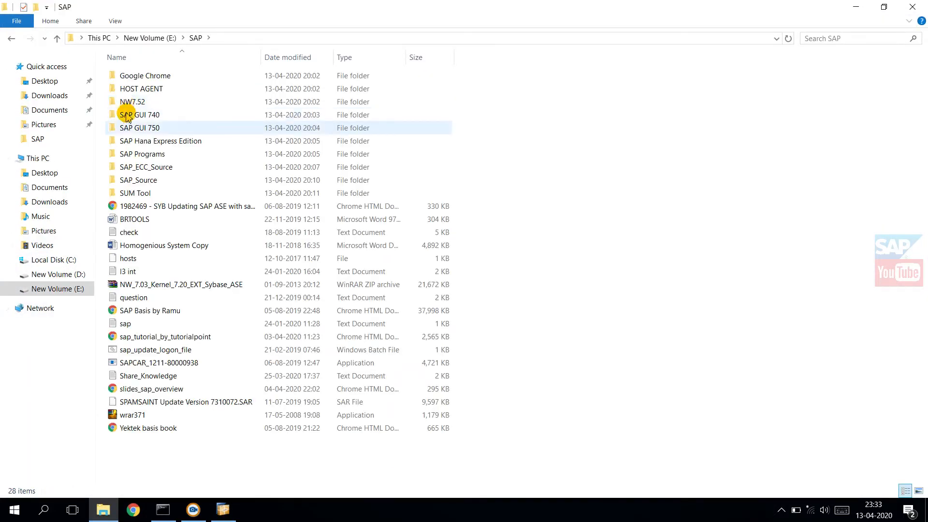
pyautogui.doubleClick(142, 168)
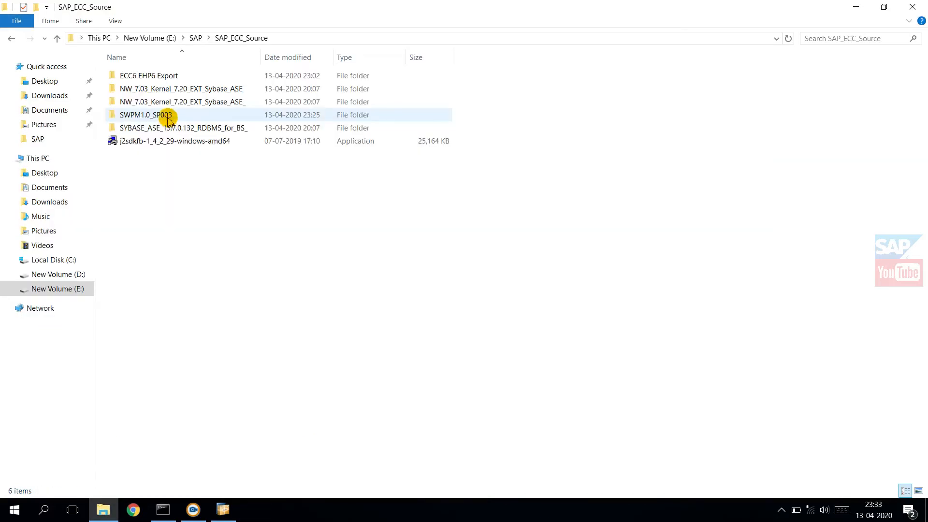
pyautogui.click(165, 92)
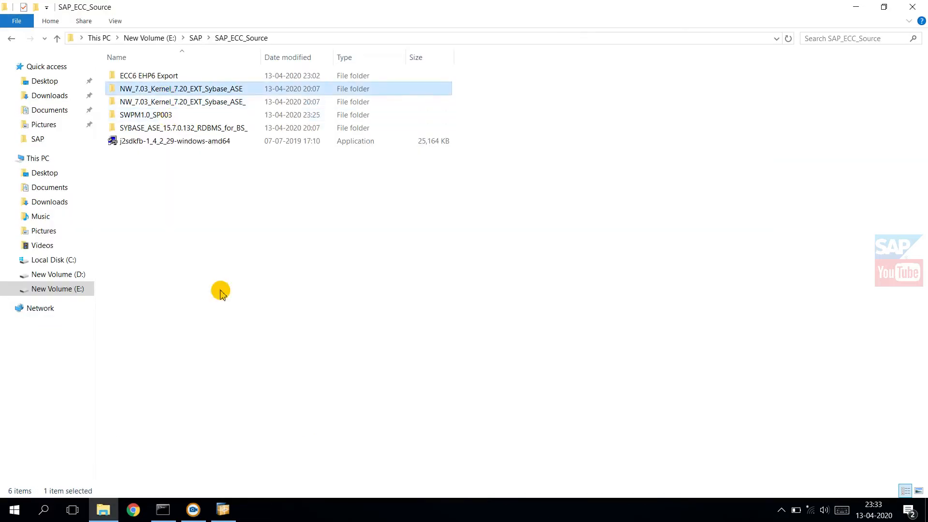
pyautogui.hotkey('alt', 'Tab')
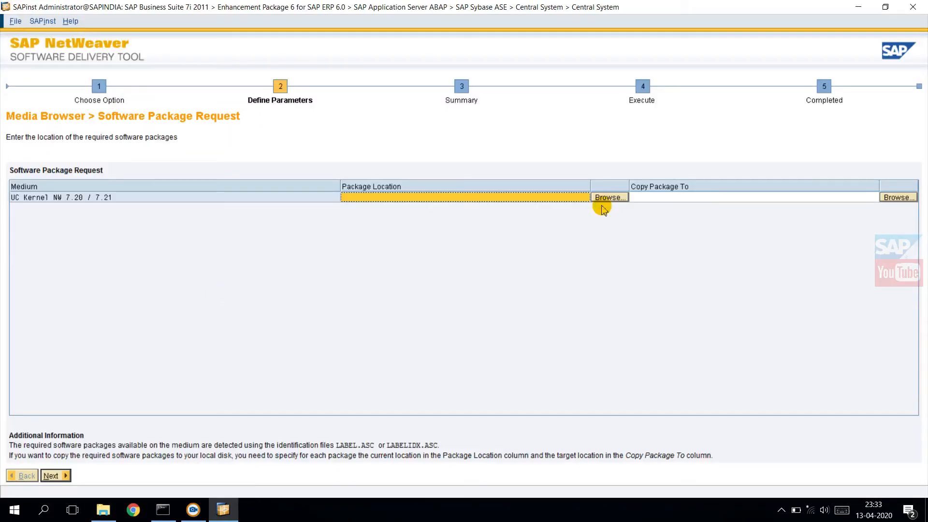
# Step: Set the UC Kernel NW 7.20 / 7.21 package location to LABEL.ASC in E:\SAP\SAP_ECC_Source\NW_7.03_Kernel_7.20_EXT_Sybase_ASE_ and continue
pyautogui.click(620, 198)
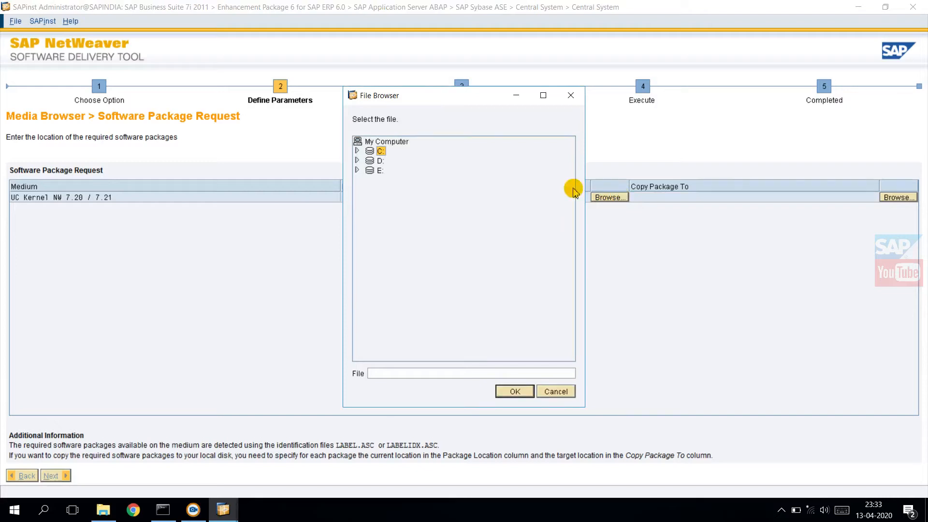
pyautogui.click(357, 170)
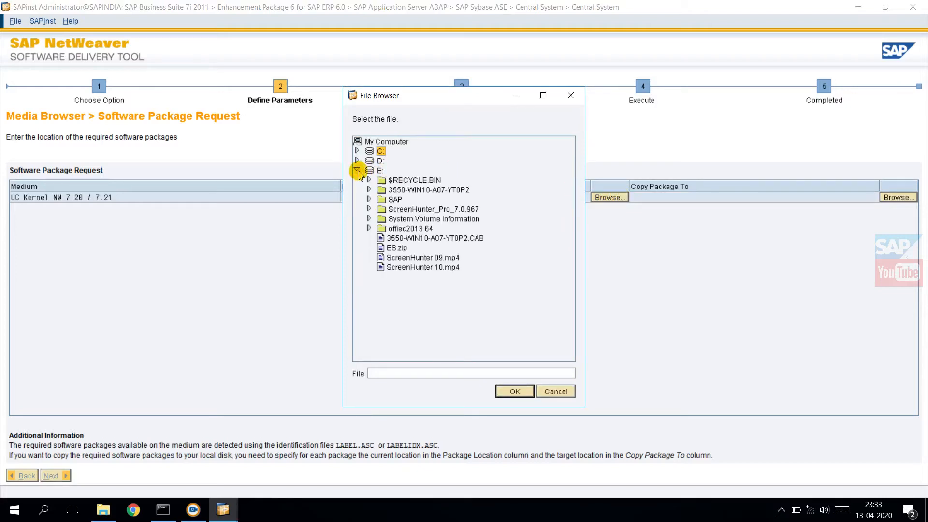
pyautogui.click(369, 200)
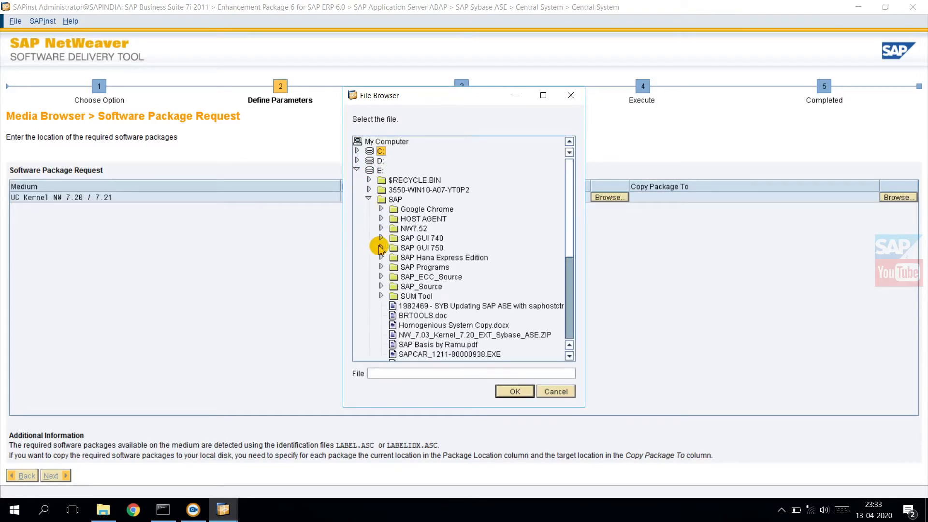
pyautogui.click(381, 276)
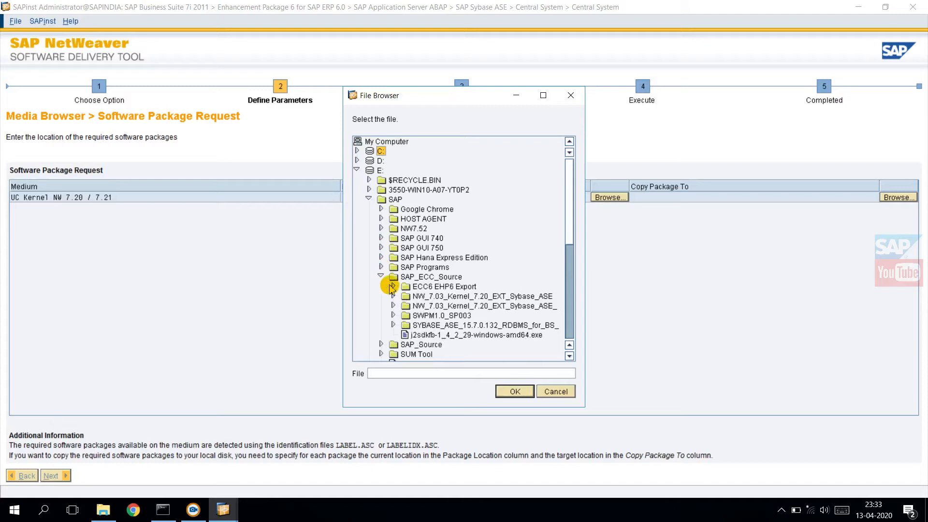
pyautogui.click(393, 296)
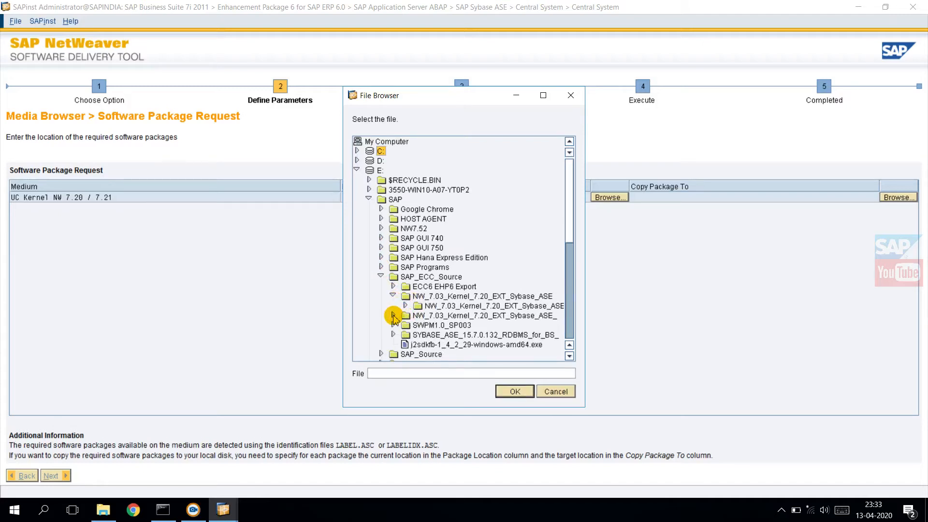
pyautogui.click(393, 315)
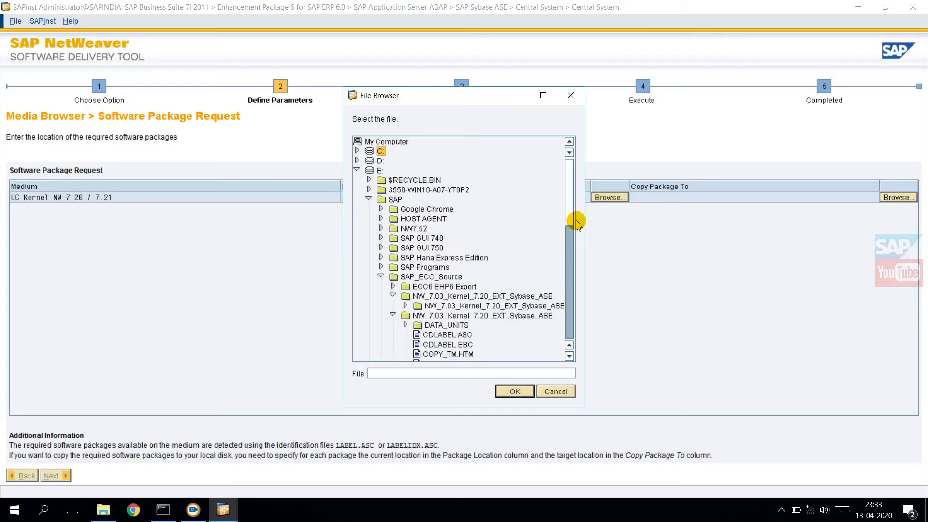
pyautogui.moveTo(575, 222); pyautogui.dragTo(563, 256)
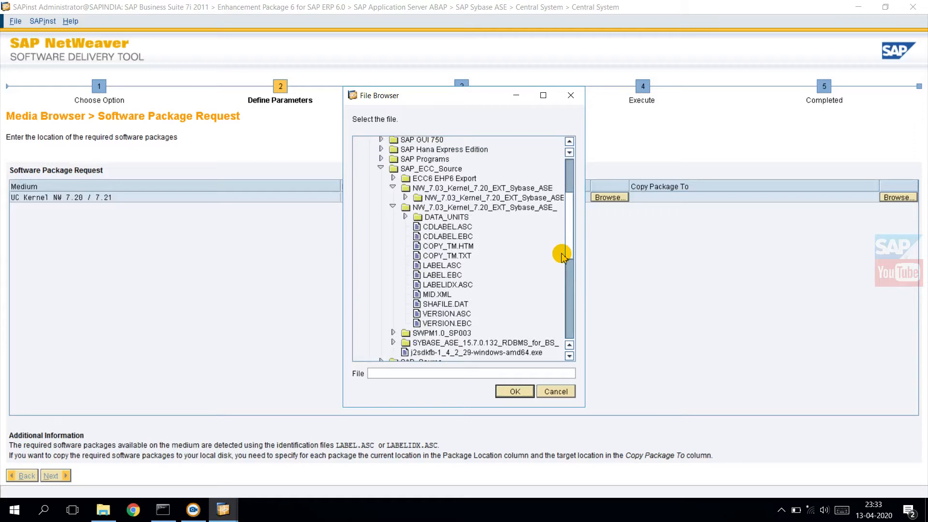
pyautogui.click(439, 267)
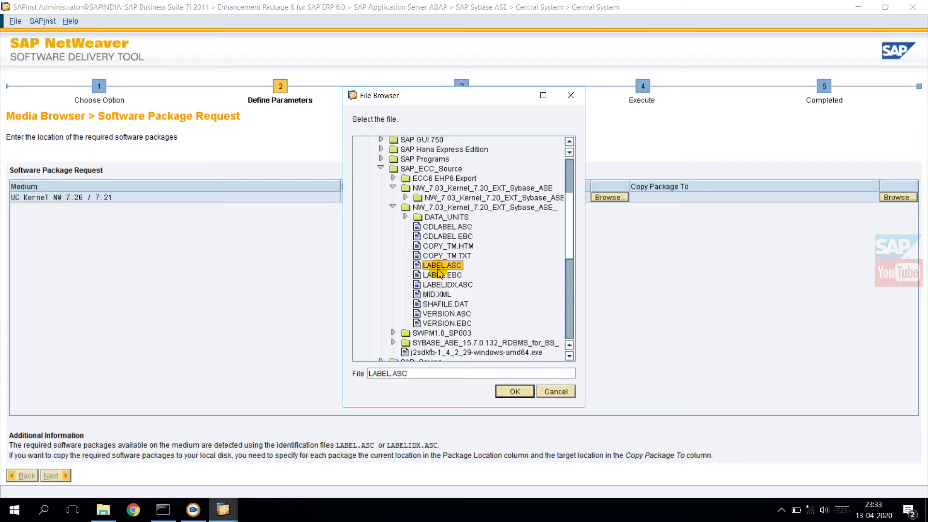
pyautogui.click(514, 393)
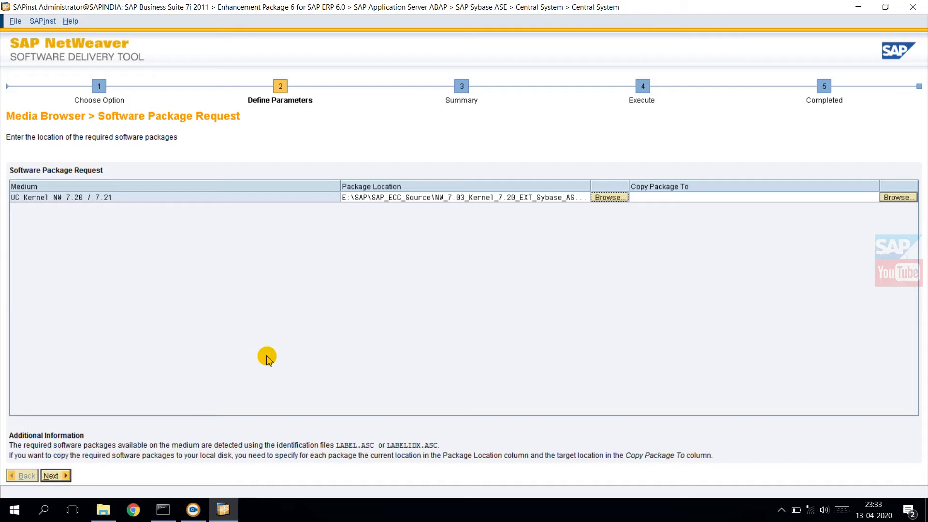
pyautogui.click(51, 476)
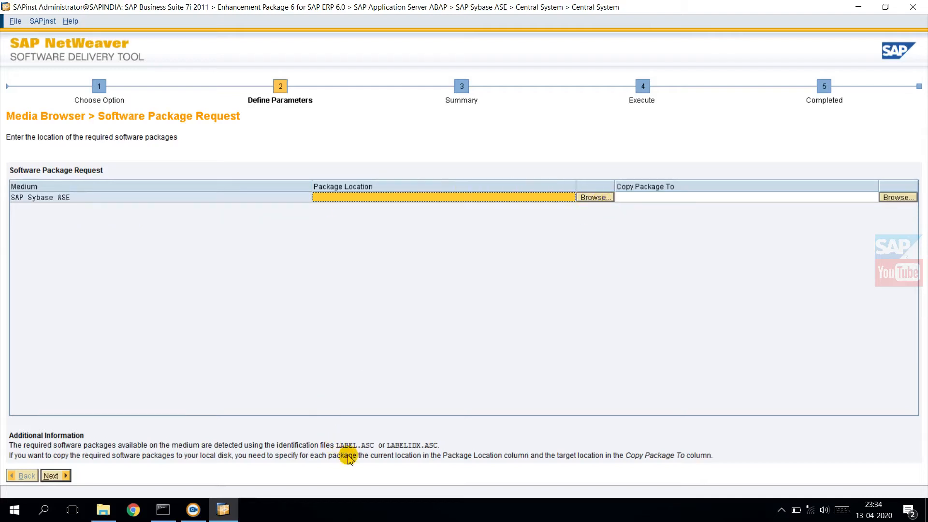
# Step: Set the SAP Sybase ASE package location to LABEL.ASC in E:\SAP\SAP_ECC_Source\SYBASE_ASE_15.7.0.132_RDBMS_for_BS_ and continue
pyautogui.click(597, 198)
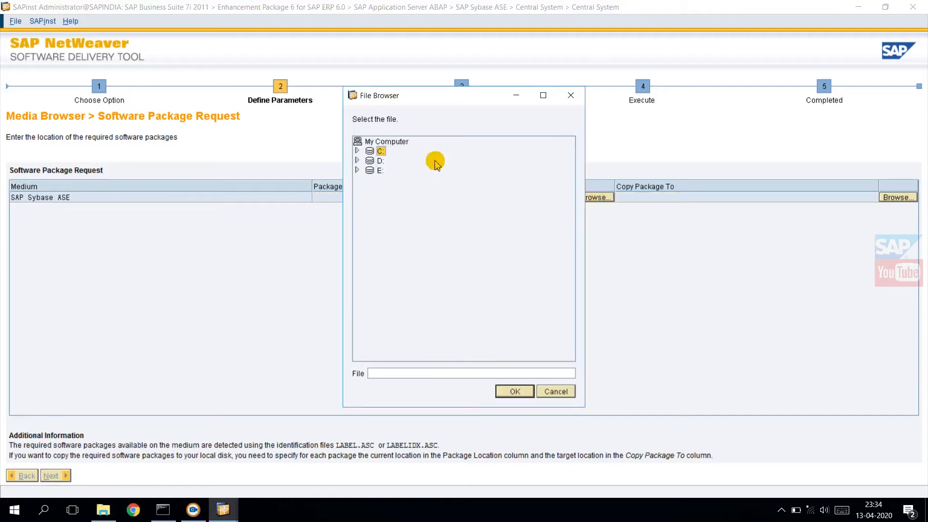
pyautogui.click(356, 170)
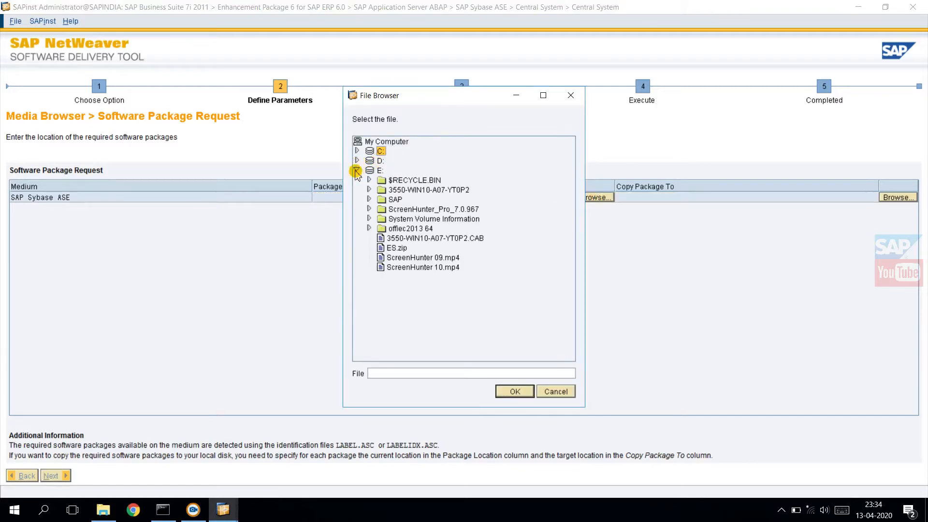
pyautogui.click(369, 199)
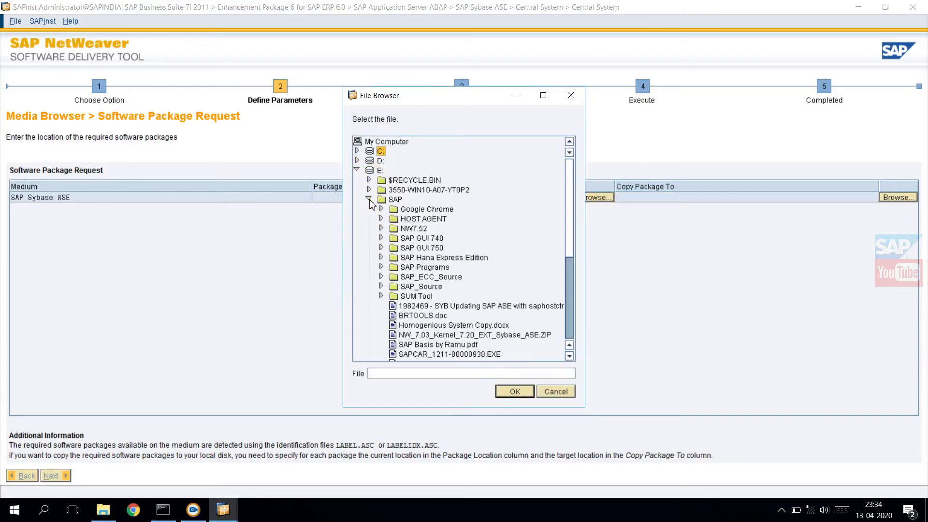
pyautogui.click(381, 277)
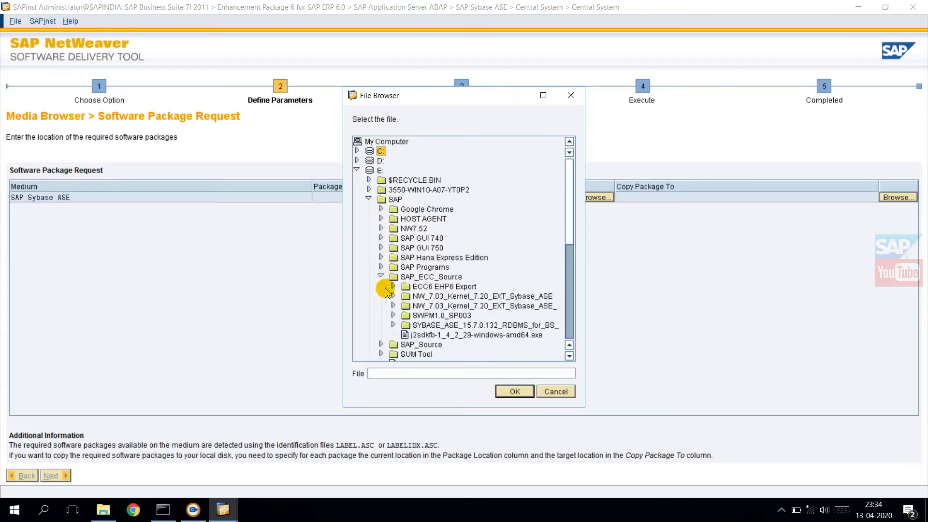
pyautogui.click(392, 325)
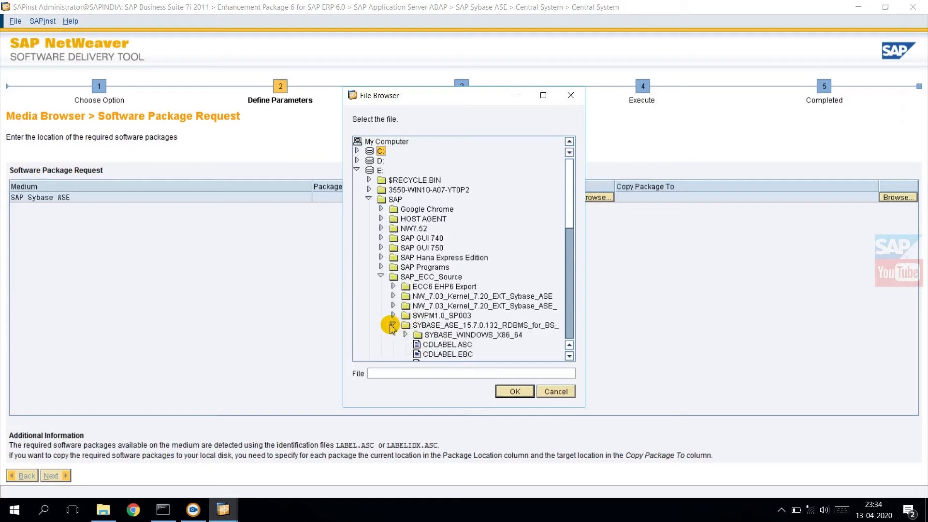
pyautogui.moveTo(569, 218); pyautogui.dragTo(572, 248)
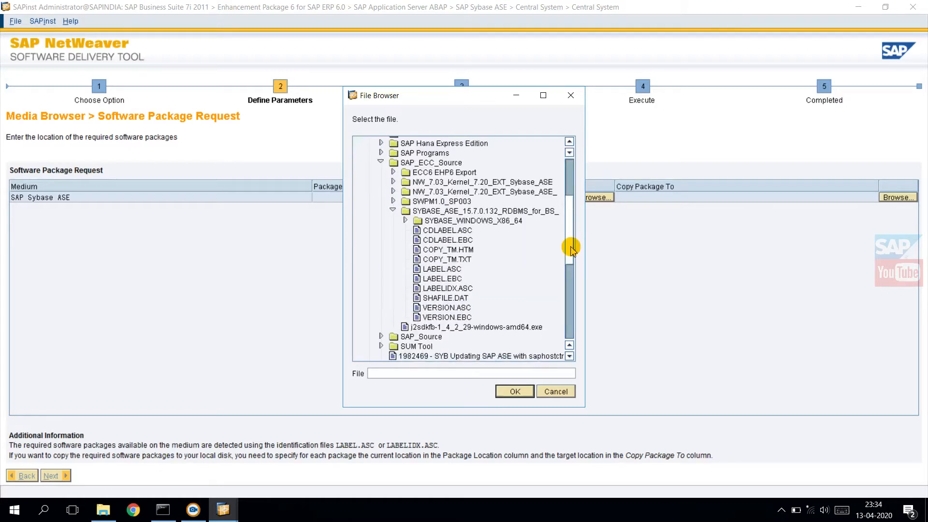
pyautogui.click(445, 269)
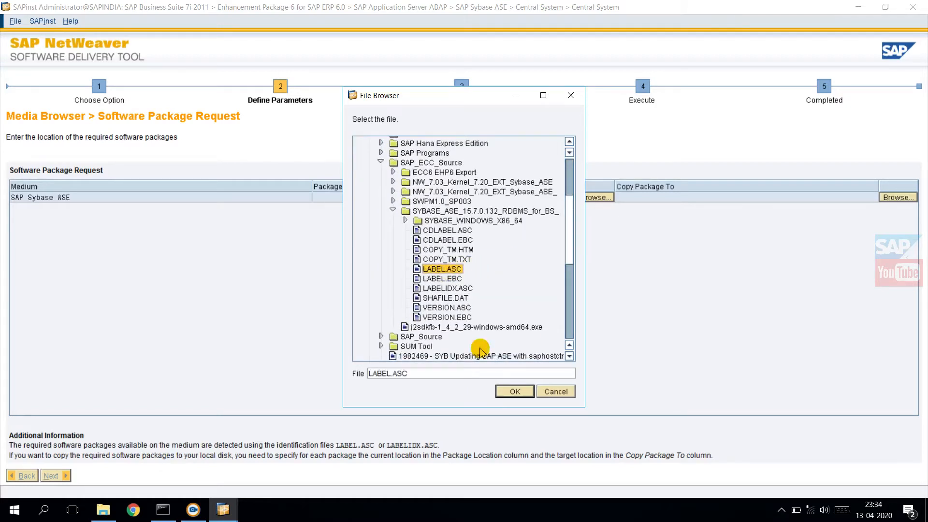
pyautogui.click(511, 391)
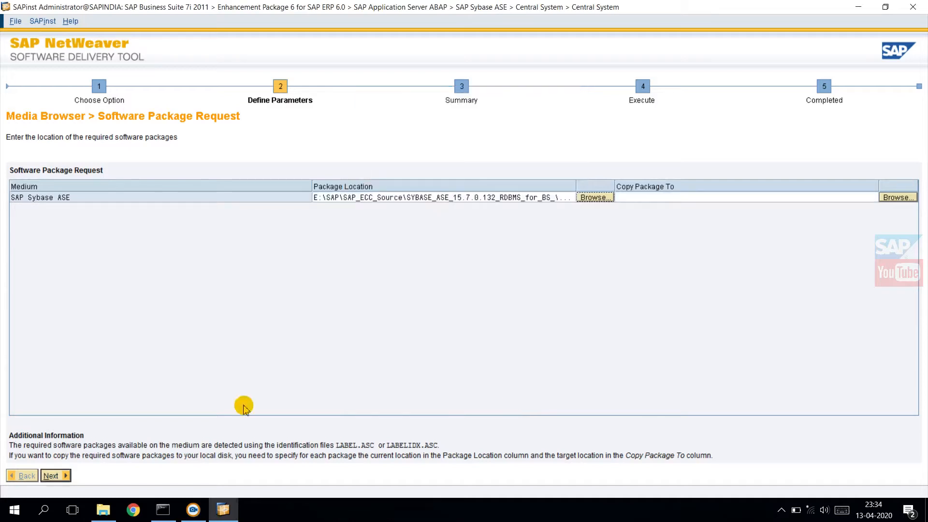
pyautogui.click(45, 479)
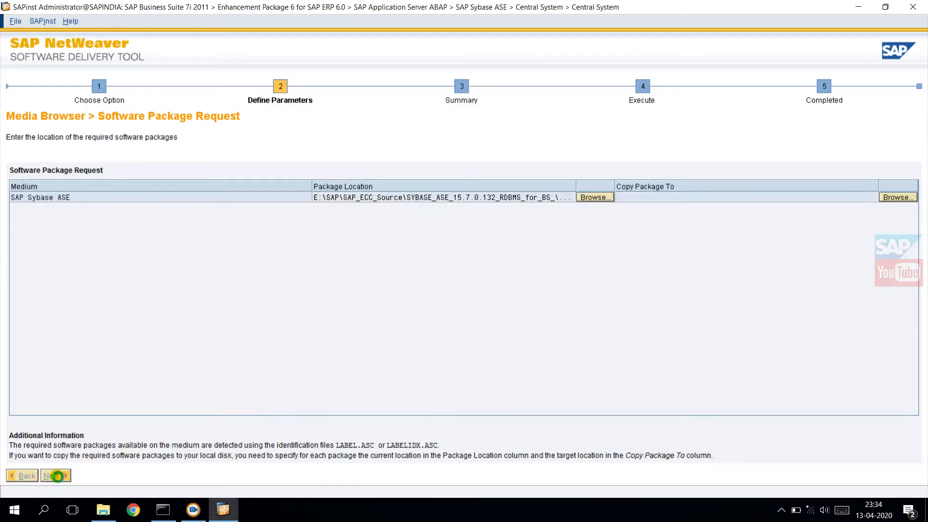
# Step: In File Explorer, view LABEL.ASC from the SYBASE_ASE_15.7.0.132_RDBMS_for_BS_ folder in Notepad, and close it
pyautogui.click(99, 512)
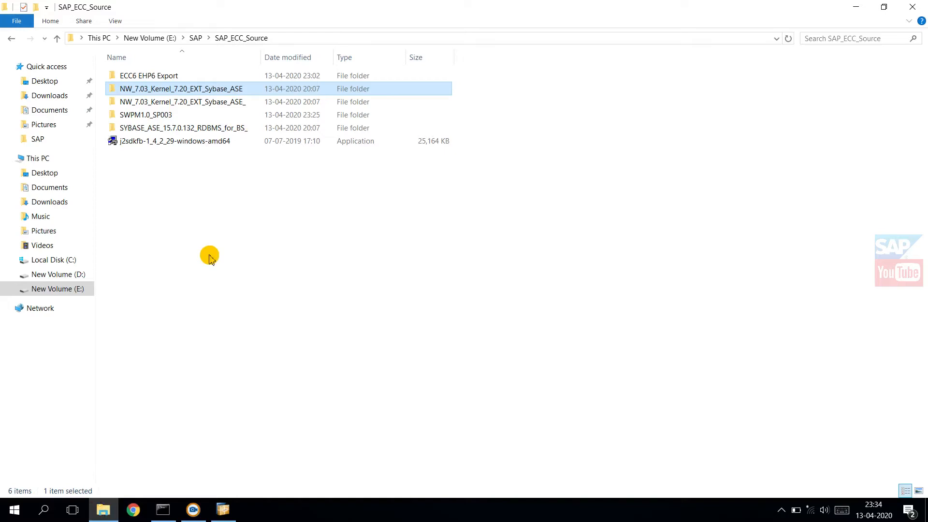
pyautogui.doubleClick(174, 128)
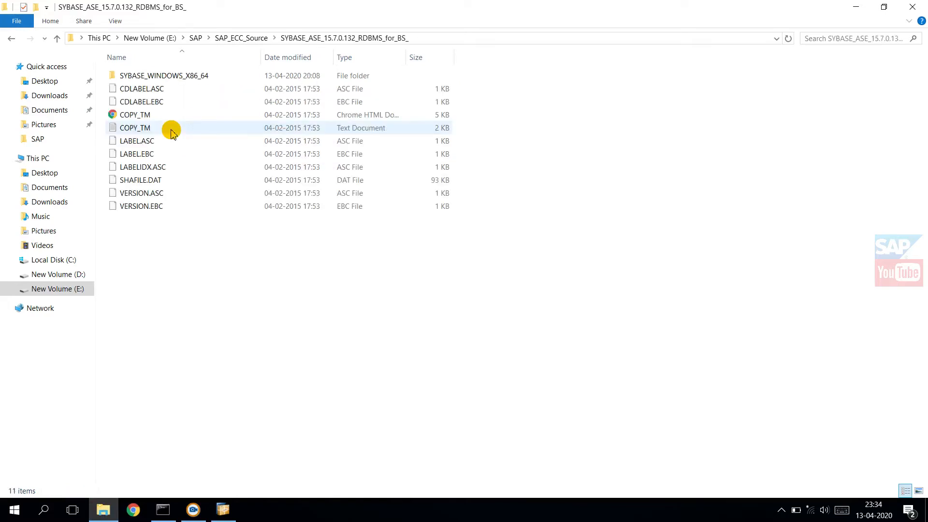
pyautogui.click(143, 142)
pyautogui.doubleClick(143, 143)
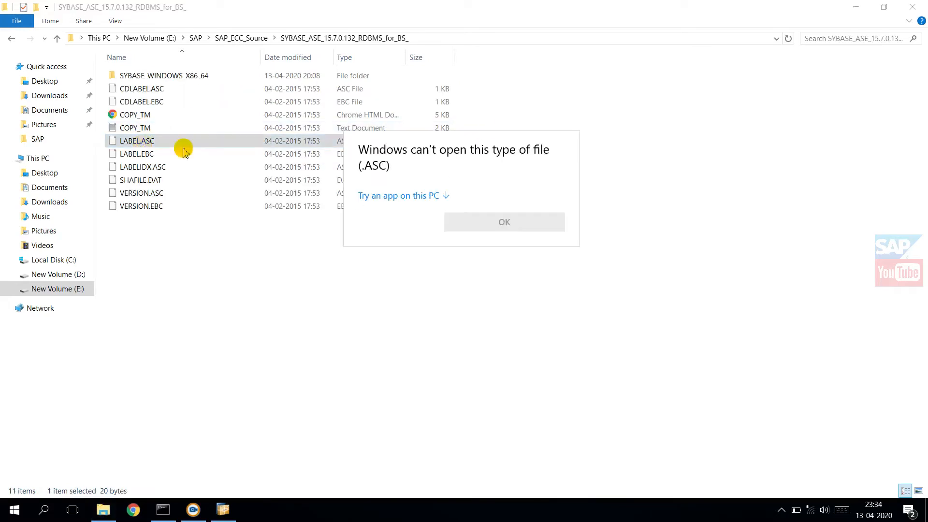
pyautogui.click(363, 196)
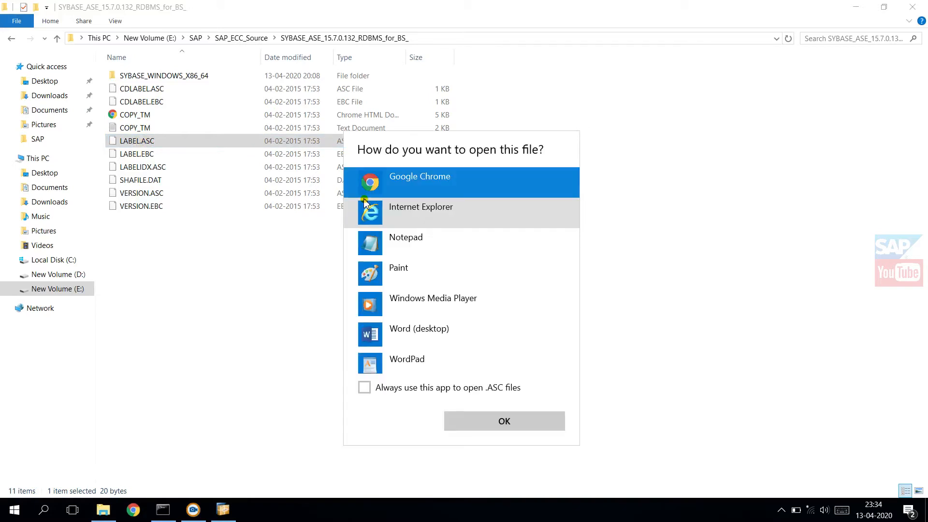
pyautogui.doubleClick(449, 258)
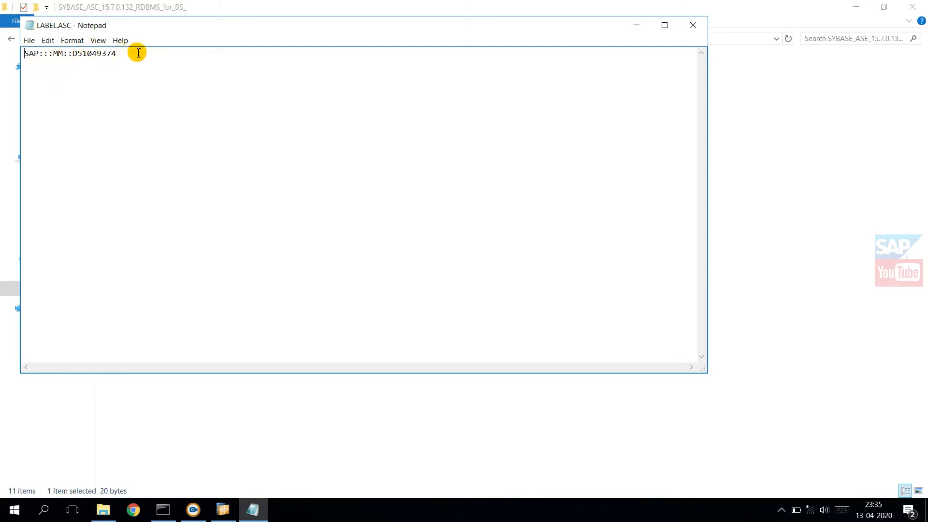
pyautogui.click(694, 24)
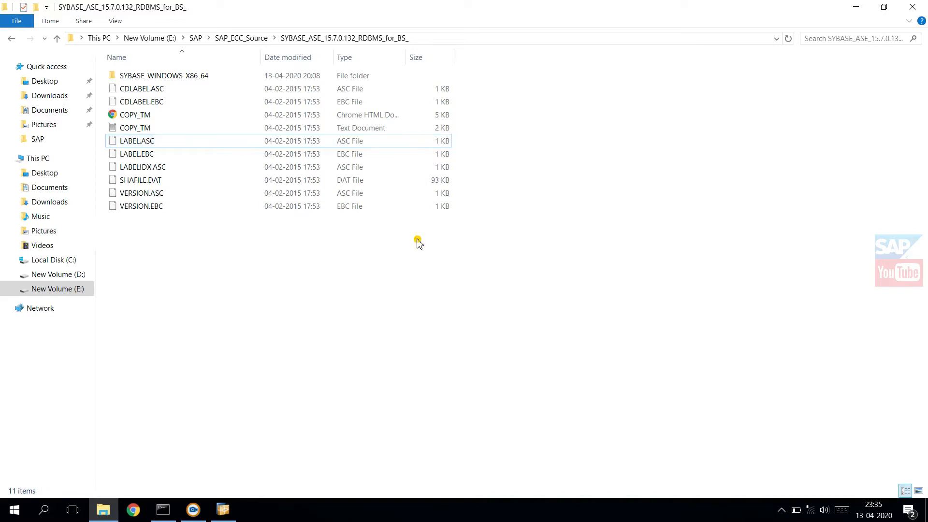
# Step: View LABEL.ASC from the NW_7.03_Kernel_7.20_EXT_Sybase_ASE_ folder in Notepad, close it, and return to the installer
pyautogui.press('BackSpace')
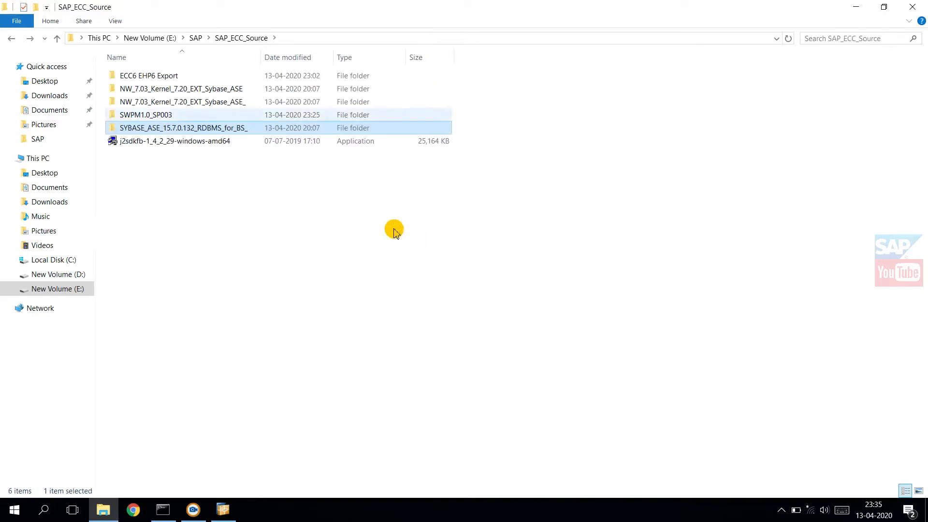
pyautogui.doubleClick(183, 100)
pyautogui.doubleClick(132, 140)
pyautogui.click(400, 240)
pyautogui.doubleClick(369, 177)
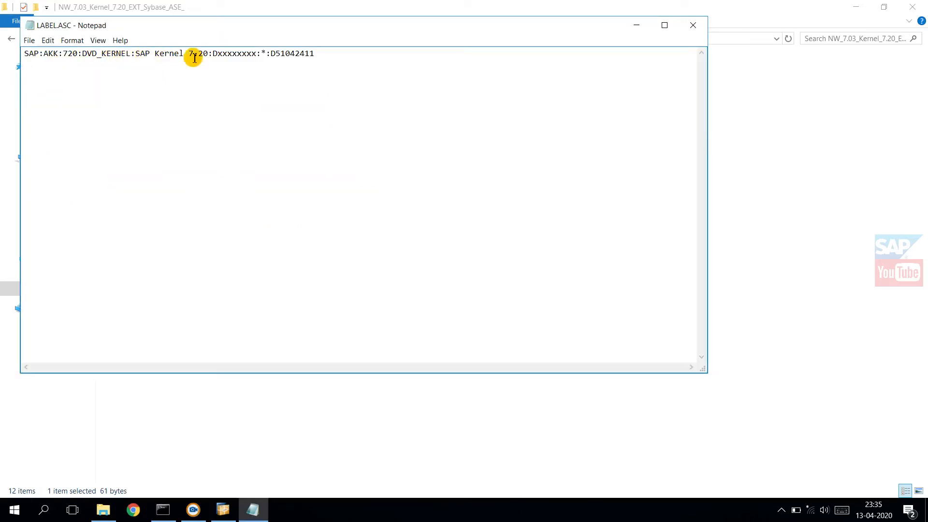
pyautogui.click(693, 32)
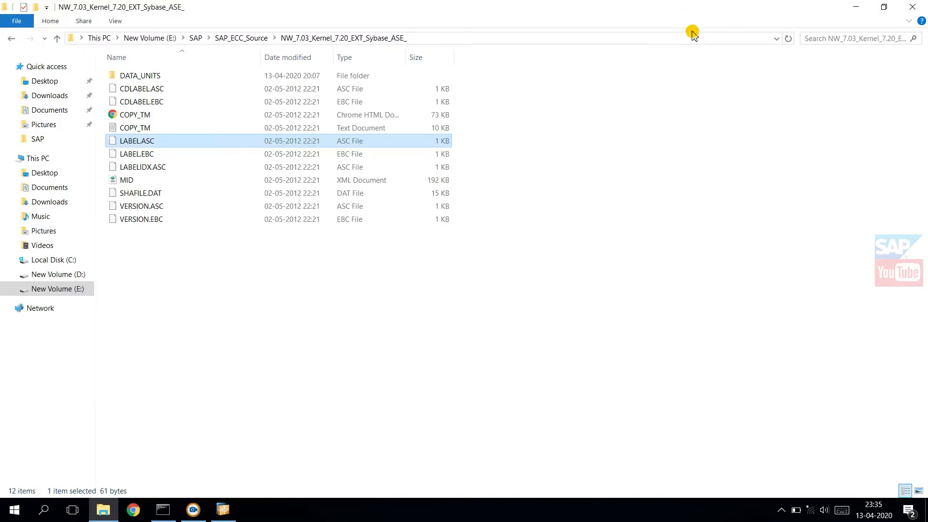
pyautogui.click(221, 516)
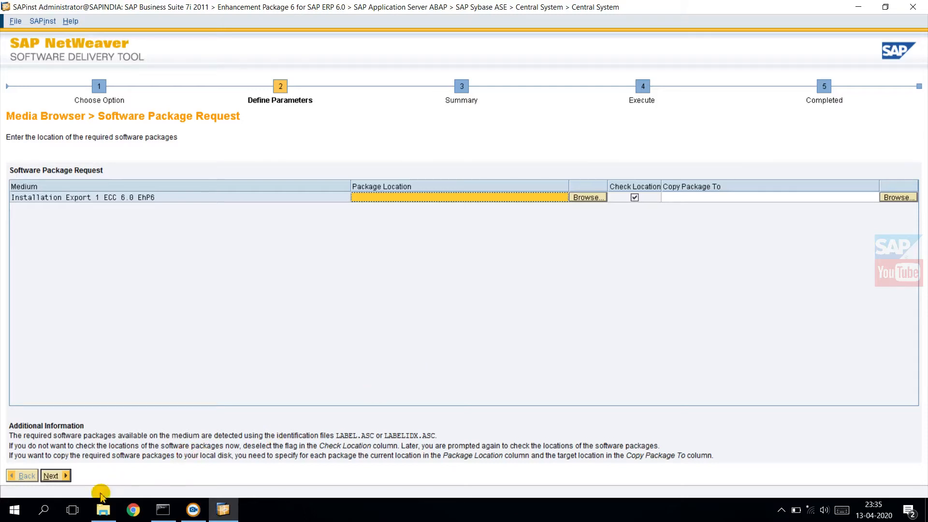
# Step: In File Explorer, extract the self-extracting archive 51041989_part01 into its own folder, E:\SAP\SAP_ECC_Source\ECC6 EHP6 Export
pyautogui.click(103, 510)
pyautogui.click(262, 366)
pyautogui.press('BackSpace')
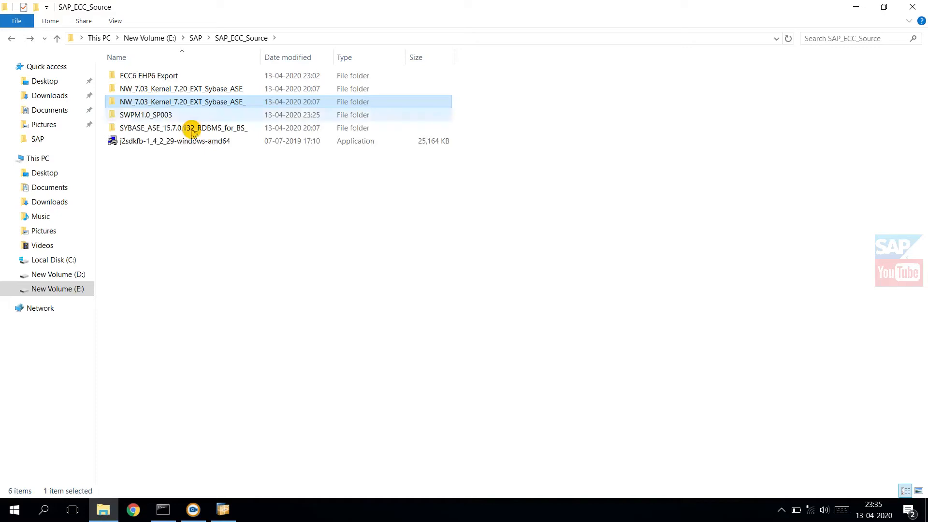
pyautogui.doubleClick(155, 75)
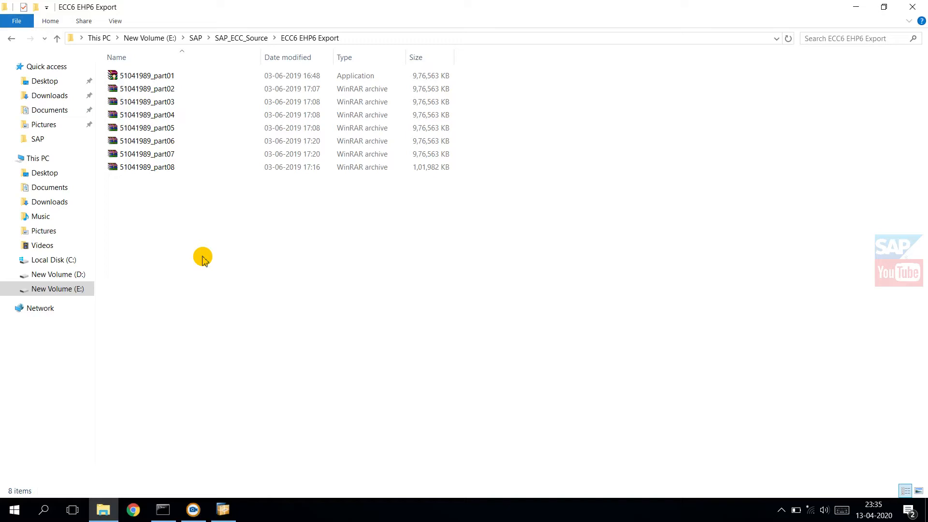
pyautogui.click(163, 77)
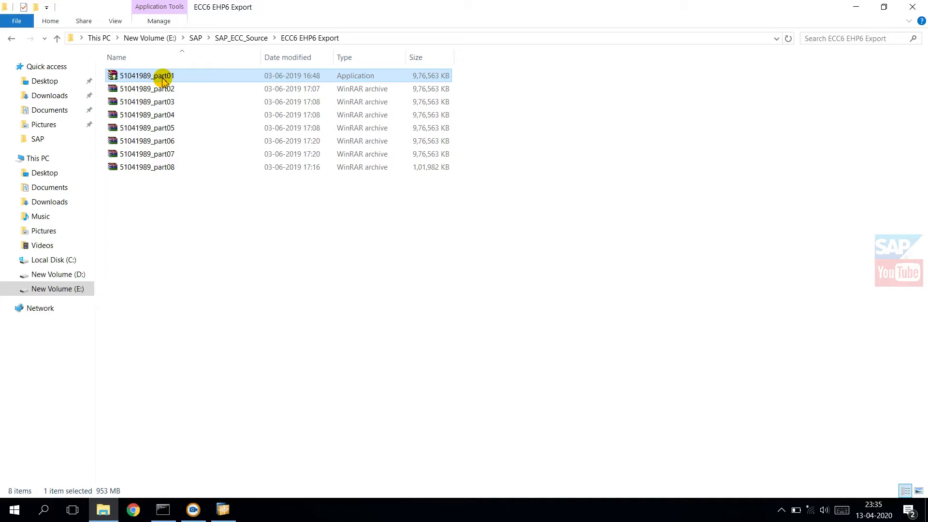
pyautogui.doubleClick(163, 79)
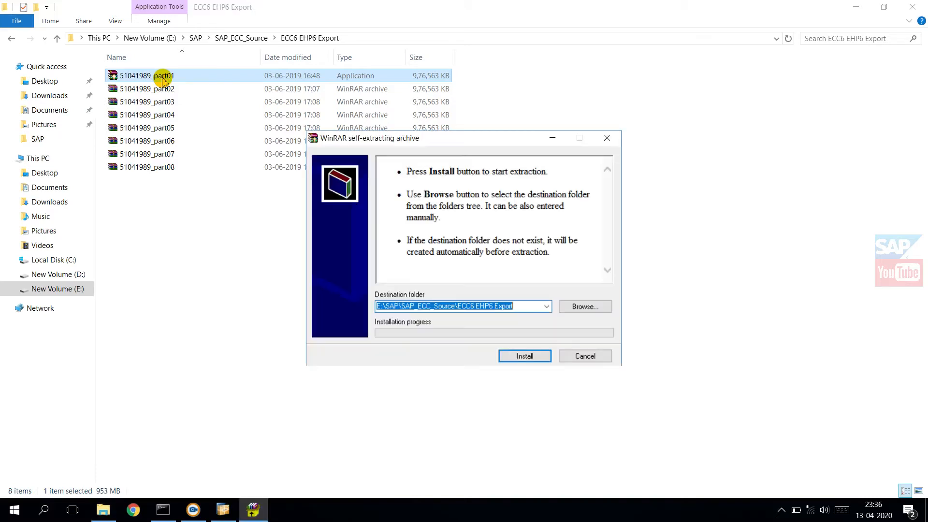
pyautogui.click(522, 368)
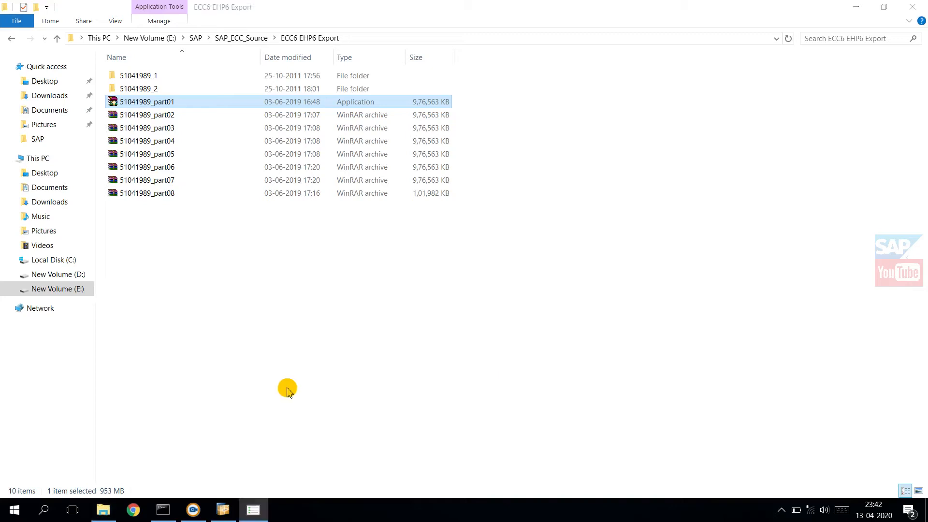
pyautogui.click(420, 281)
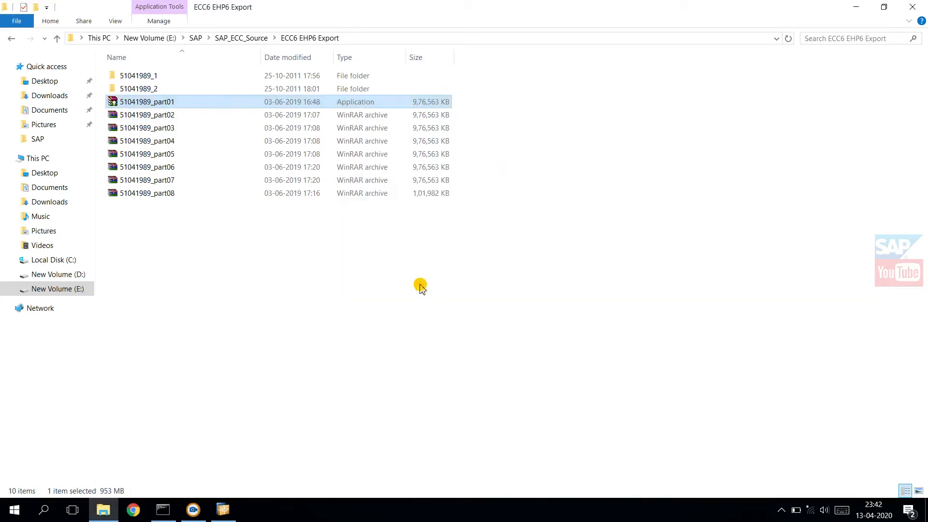
# Step: View the contents of the extracted folders 51041989_1 and 51041989_2 in ECC6 EHP6 Export, and switch back to the SAPinst installer
pyautogui.click(160, 74)
pyautogui.doubleClick(160, 75)
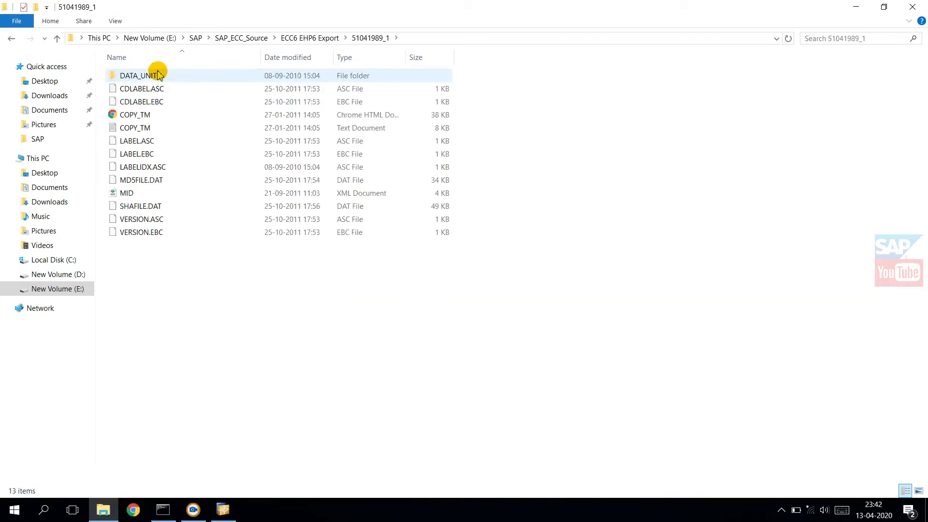
pyautogui.press('BackSpace')
pyautogui.click(141, 89)
pyautogui.doubleClick(141, 89)
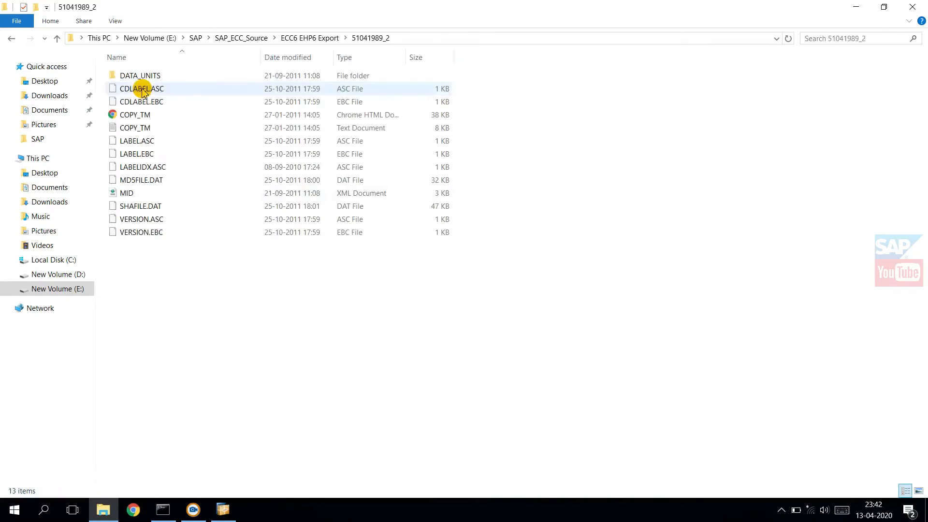
pyautogui.press('BackSpace')
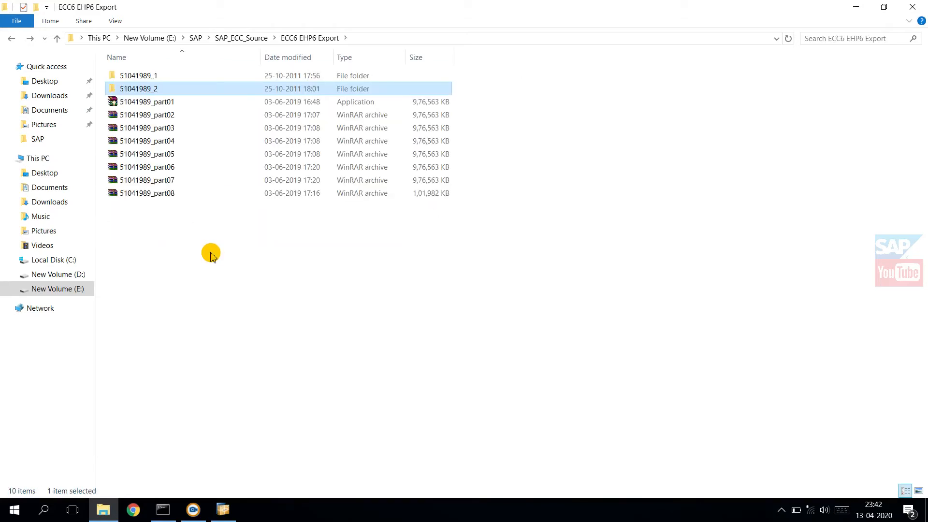
pyautogui.click(231, 515)
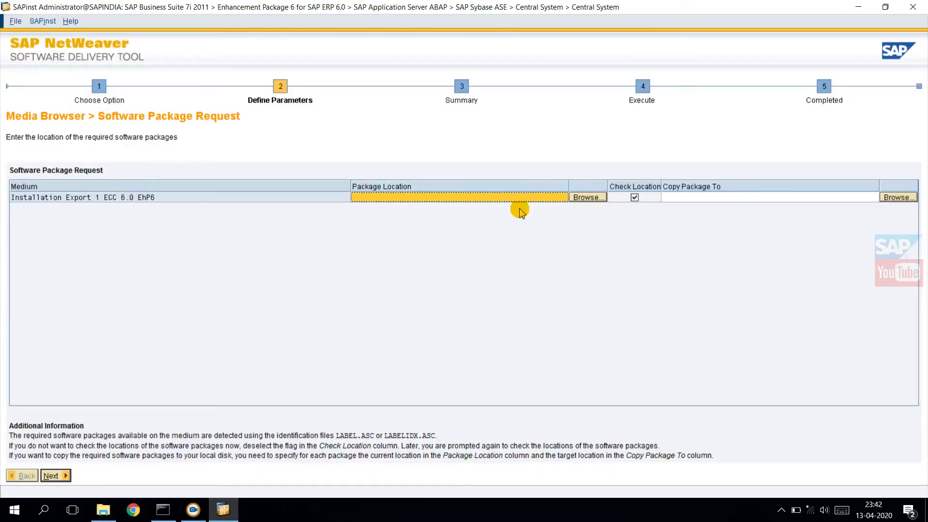
# Step: Set the Installation Export 1 package location to LABEL.ASC in E:\SAP\SAP_ECC_Source\ECC6 EHP6 Export\51041989_1 and continue
pyautogui.click(587, 197)
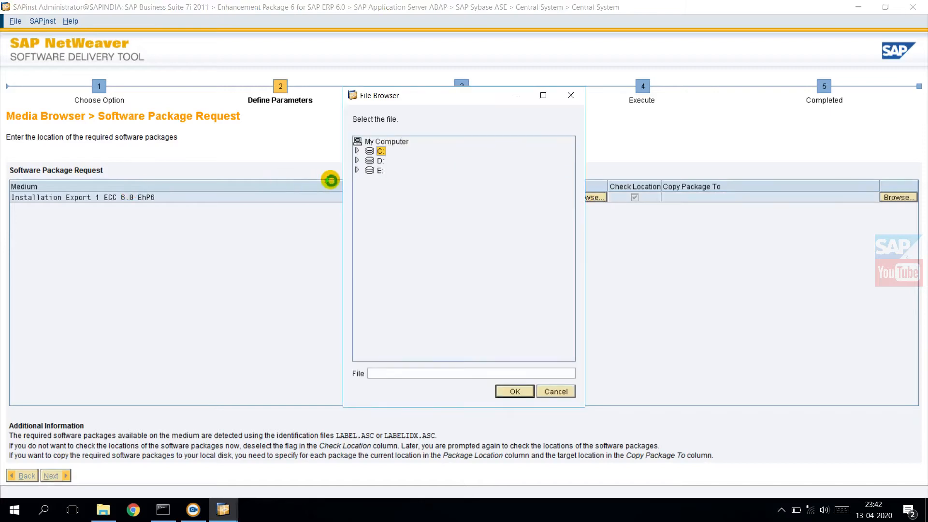
pyautogui.click(357, 170)
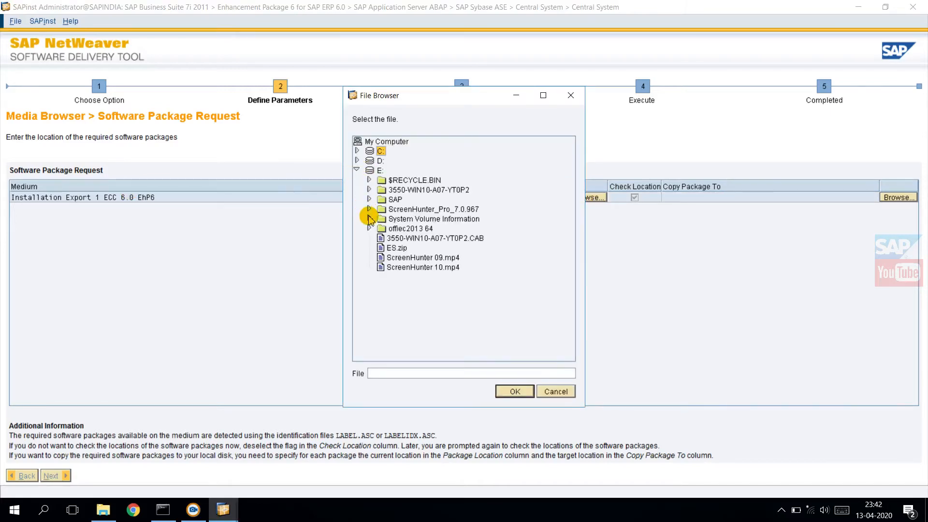
pyautogui.click(369, 199)
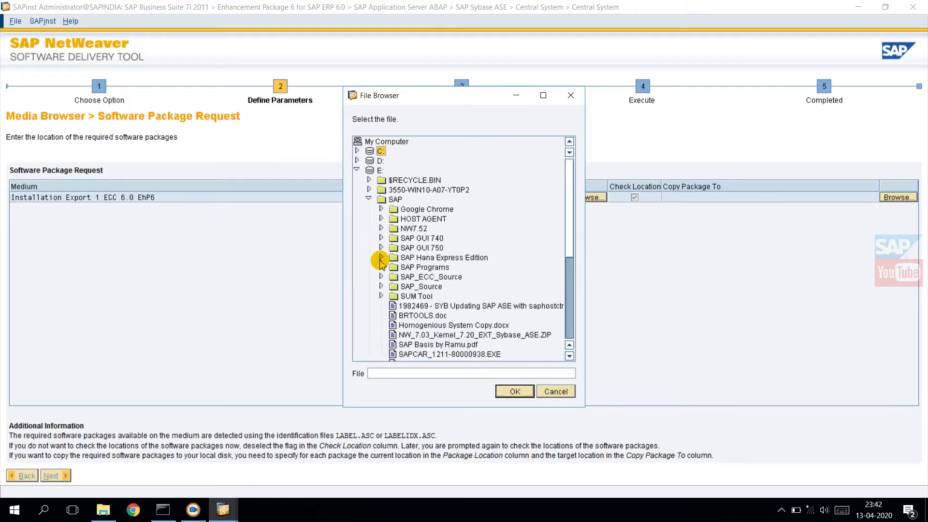
pyautogui.click(381, 276)
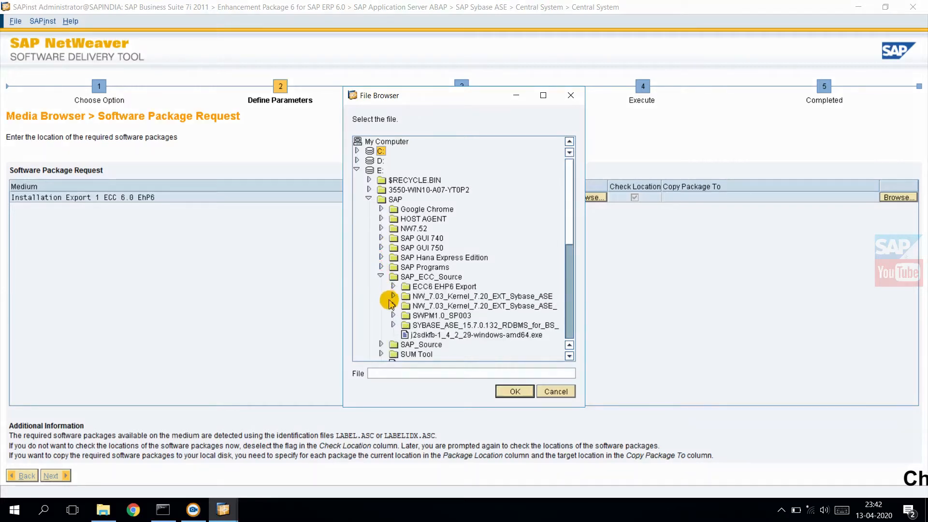
pyautogui.click(393, 287)
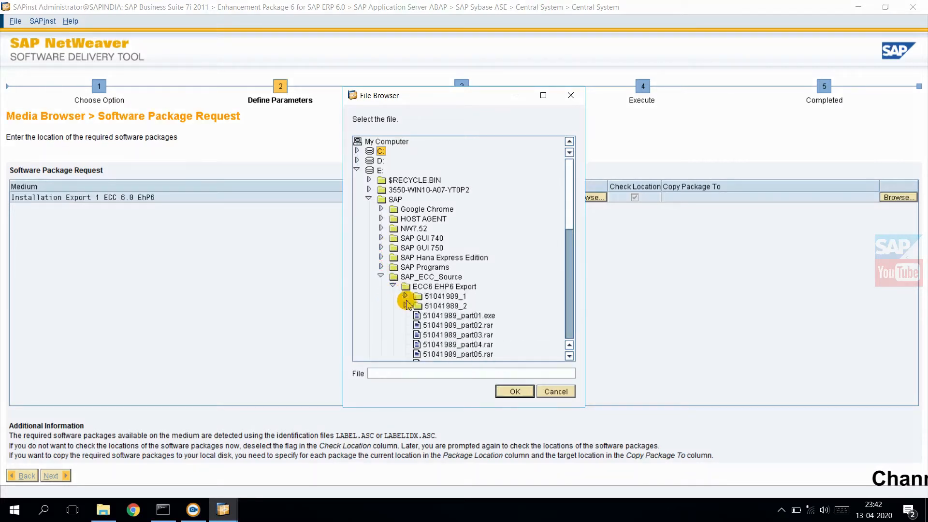
pyautogui.click(405, 296)
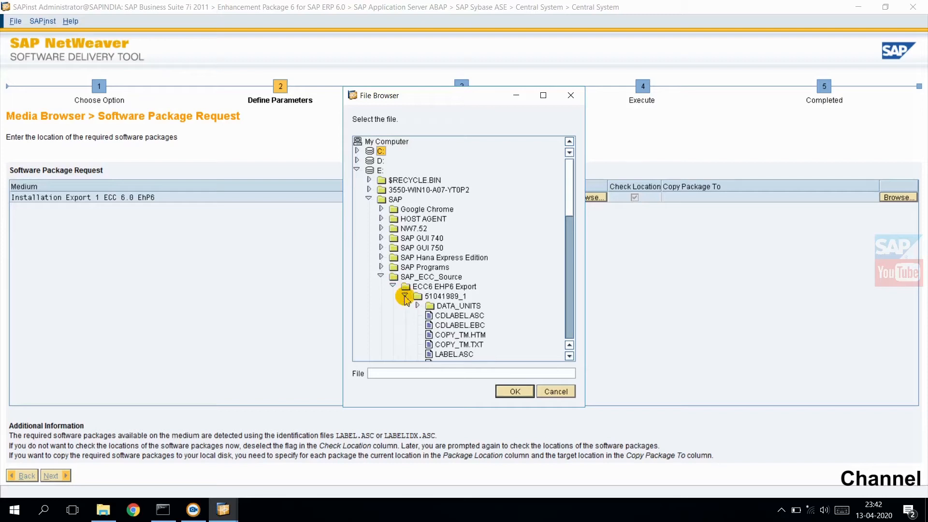
pyautogui.click(442, 354)
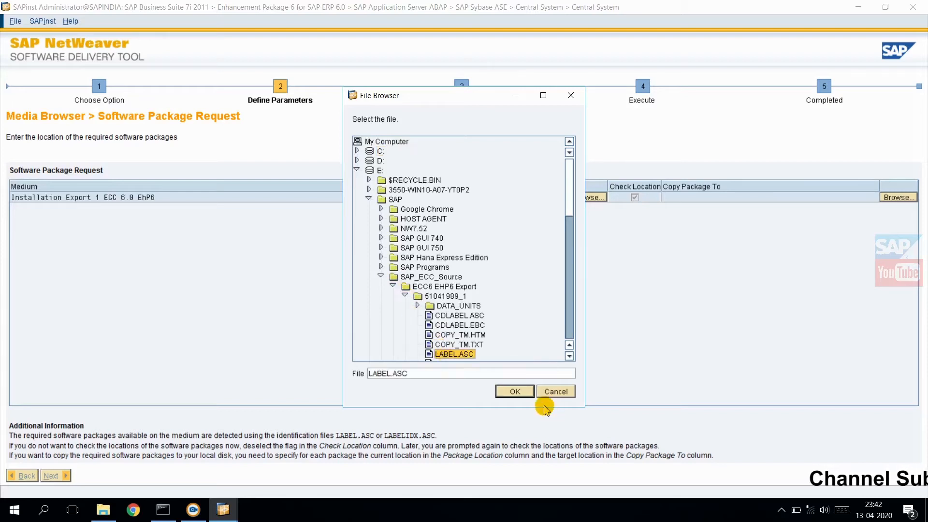
pyautogui.click(513, 392)
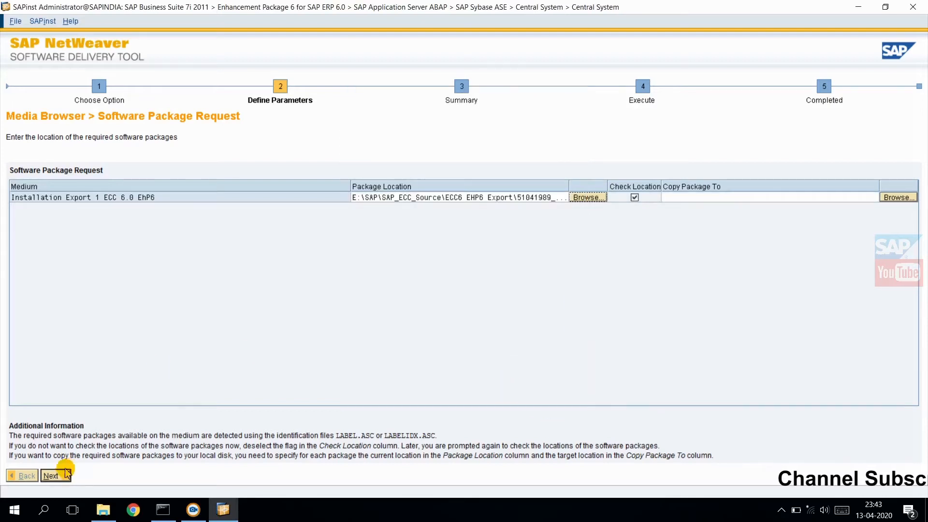
pyautogui.click(51, 476)
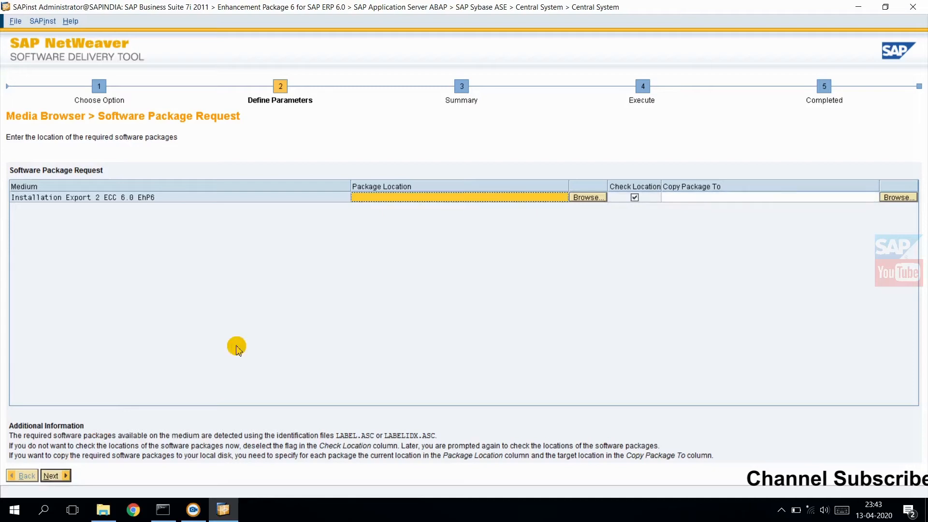
# Step: Set the Installation Export 2 package location to LABEL.ASC in E:\SAP\SAP_ECC_Source\ECC6 EHP6 Export\51041989_2 and continue
pyautogui.click(587, 197)
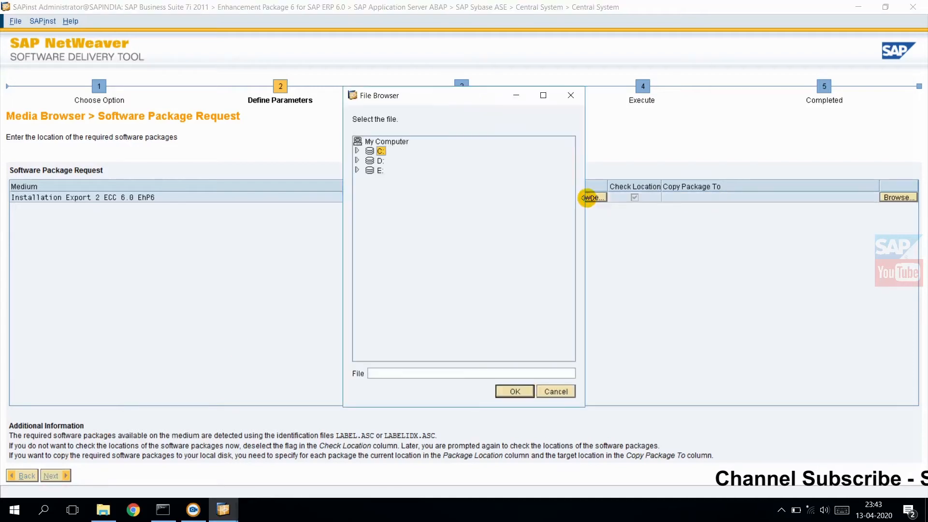
pyautogui.click(358, 171)
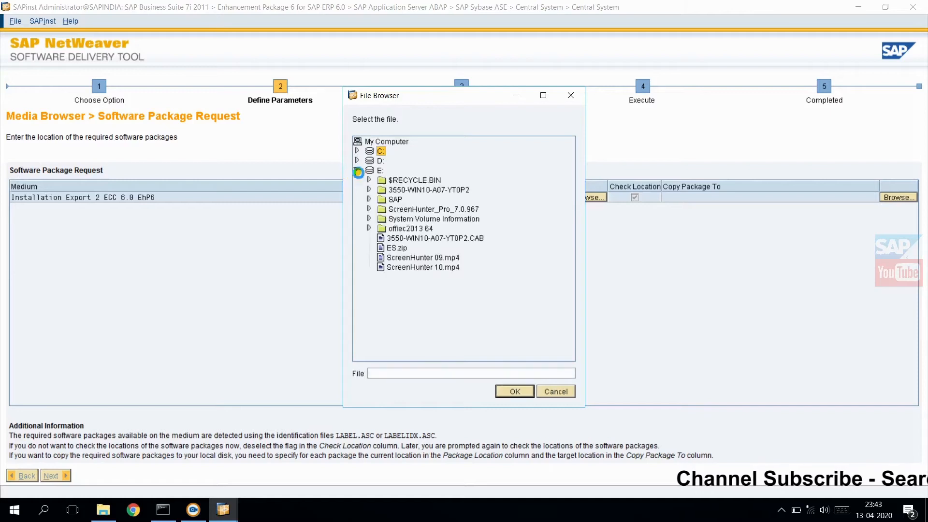
pyautogui.click(368, 199)
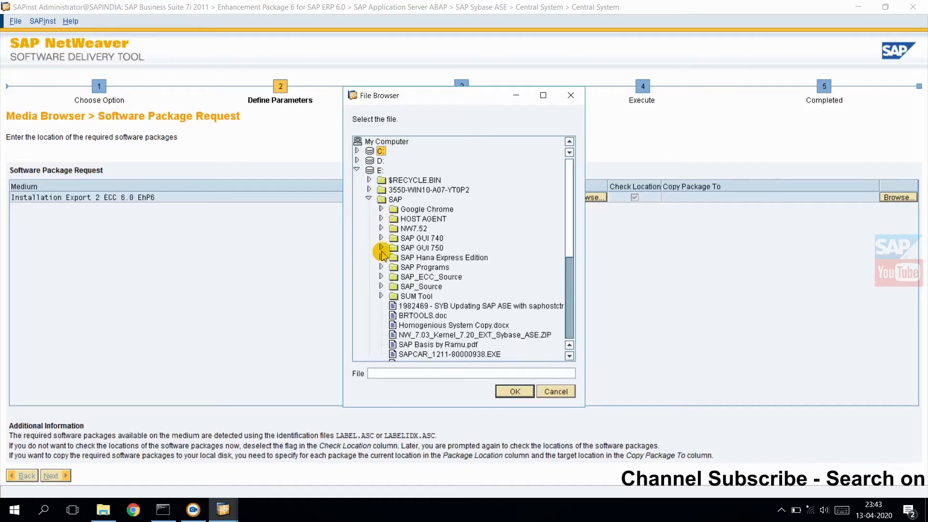
pyautogui.click(381, 276)
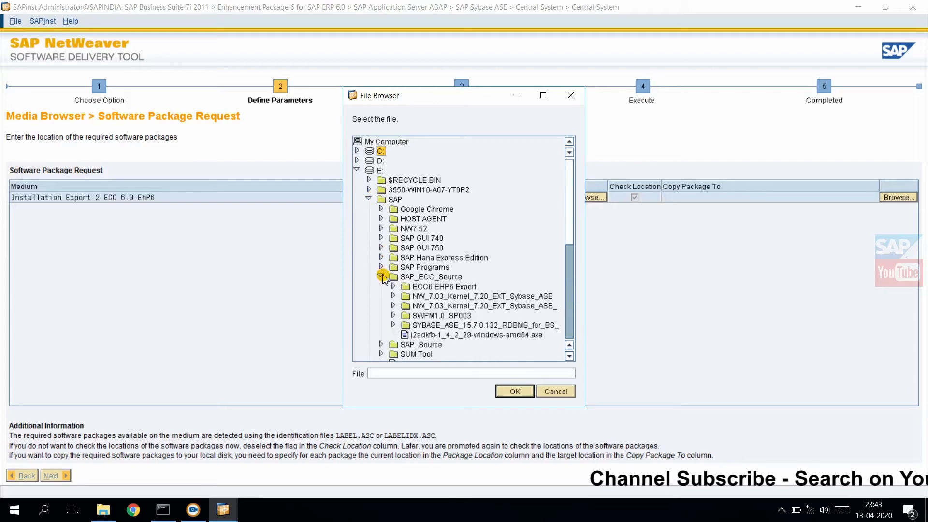
pyautogui.click(393, 286)
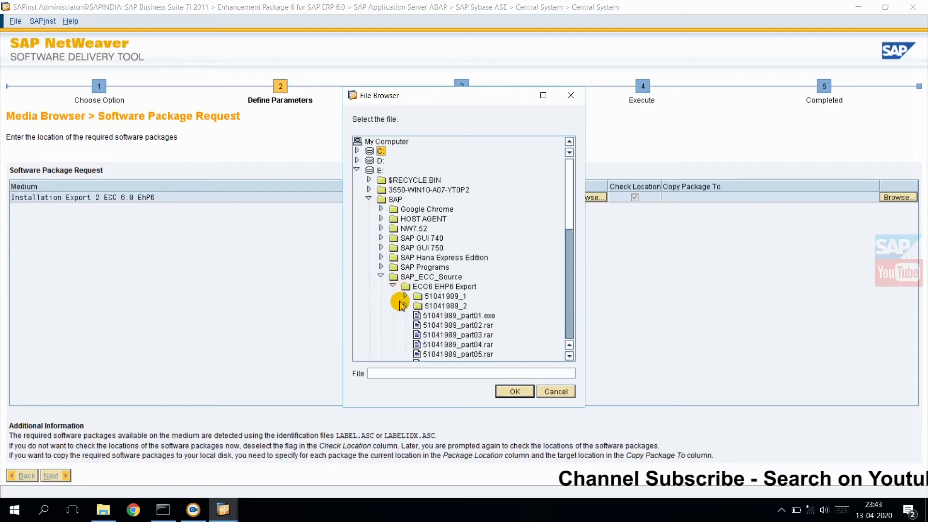
pyautogui.click(405, 306)
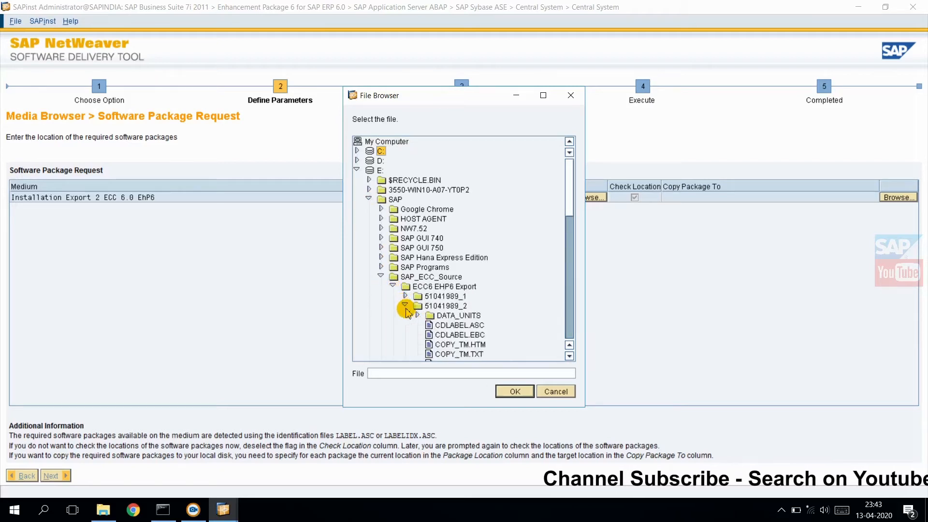
pyautogui.click(569, 357)
pyautogui.click(569, 357)
pyautogui.click(570, 356)
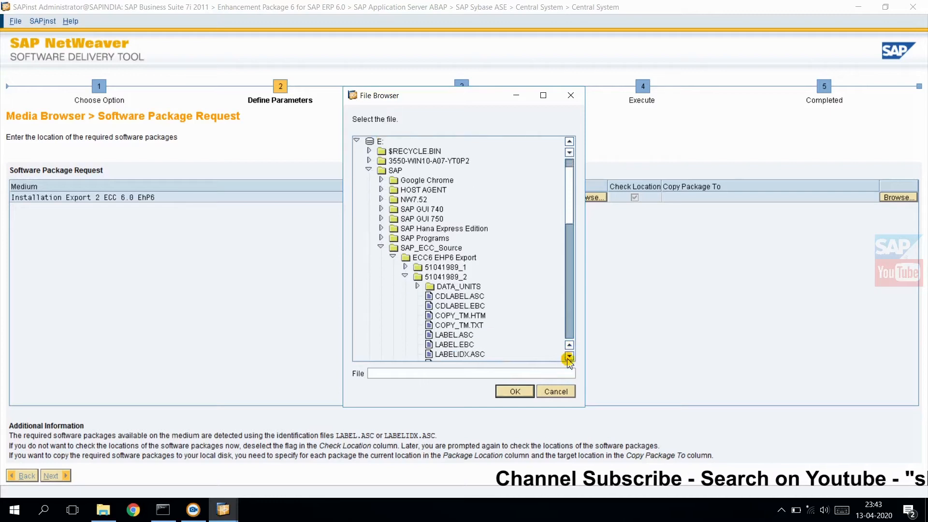
pyautogui.click(570, 357)
pyautogui.click(447, 325)
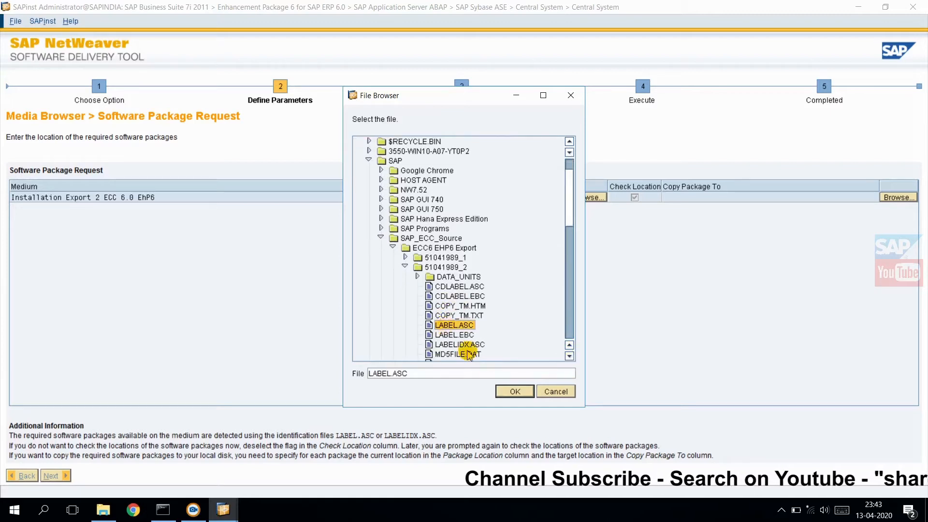
pyautogui.click(513, 396)
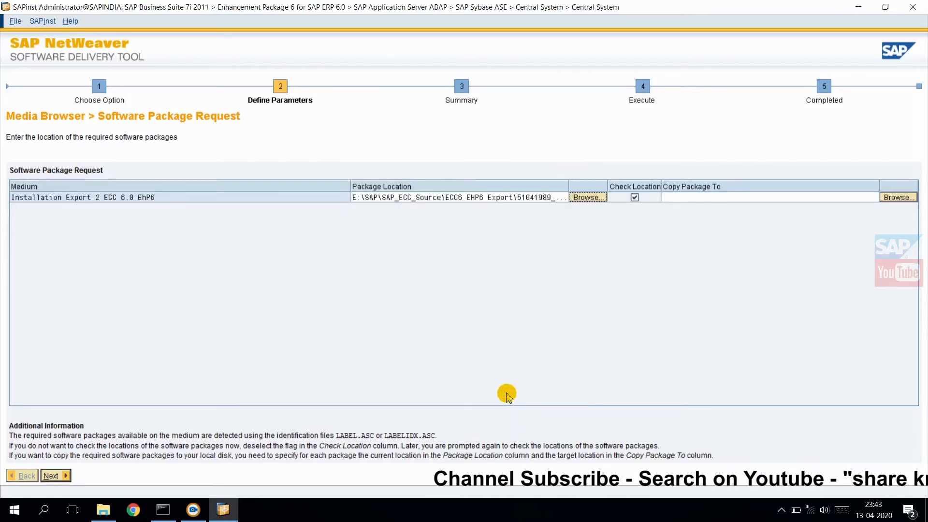
pyautogui.click(51, 476)
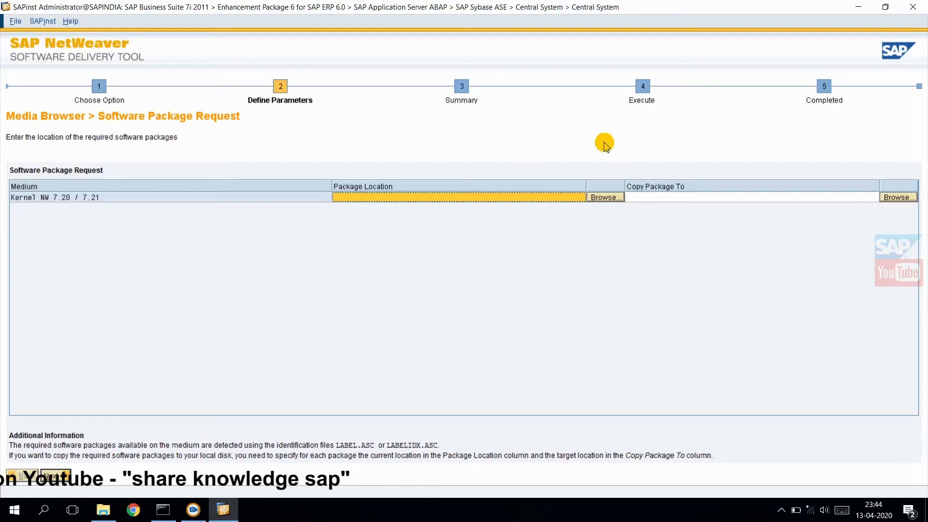
# Step: Set the Kernel NW 7.20 / 7.21 package location to LABEL.ASC in the subfolder of E:\SAP\SAP_ECC_Source\NW_7.03_Kernel_7.20_EXT_Sybase_ASE and continue
pyautogui.click(604, 198)
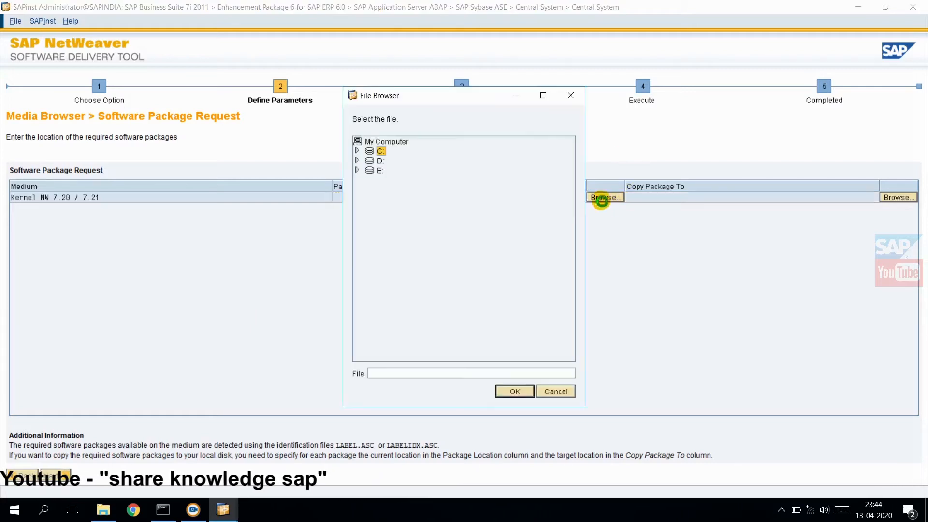
pyautogui.click(357, 170)
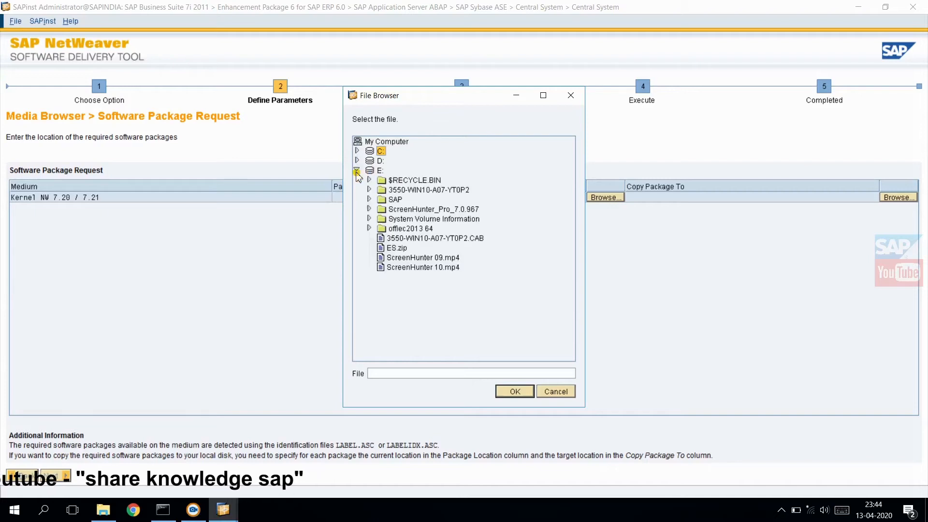
pyautogui.click(369, 199)
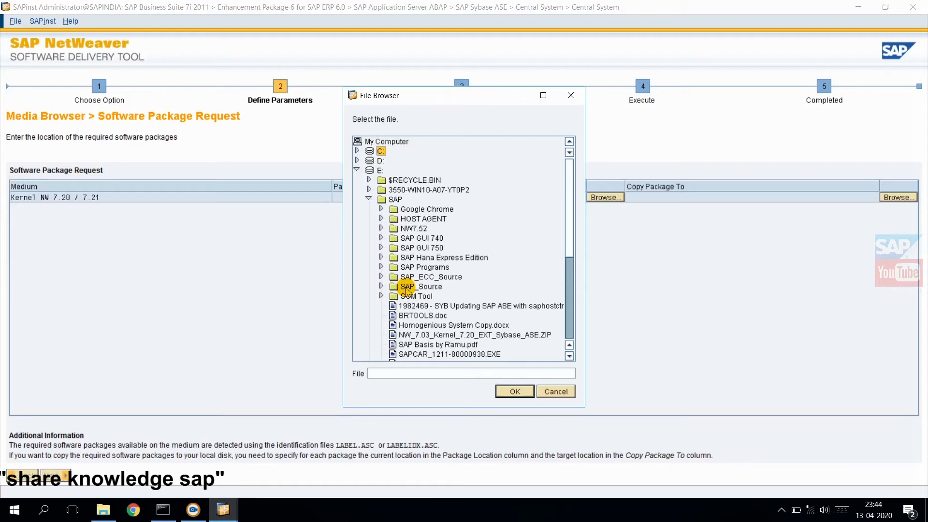
pyautogui.click(380, 276)
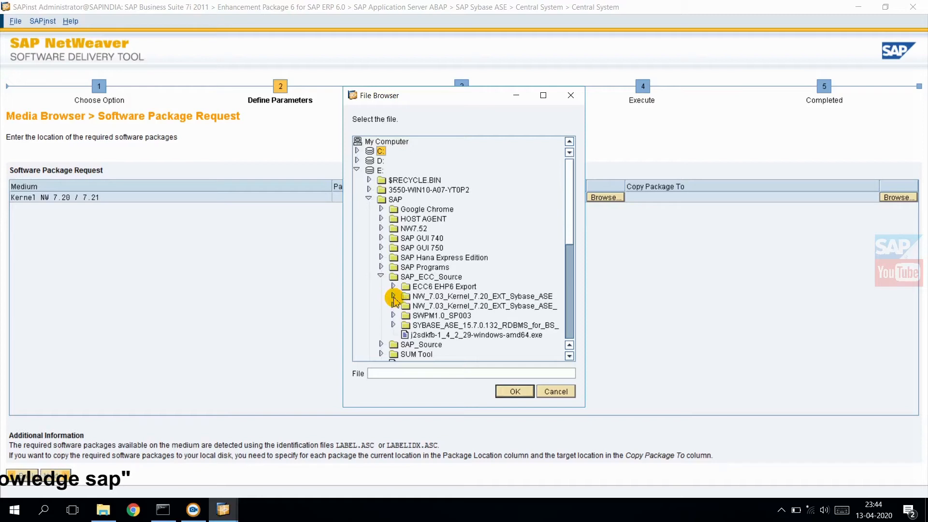
pyautogui.click(393, 296)
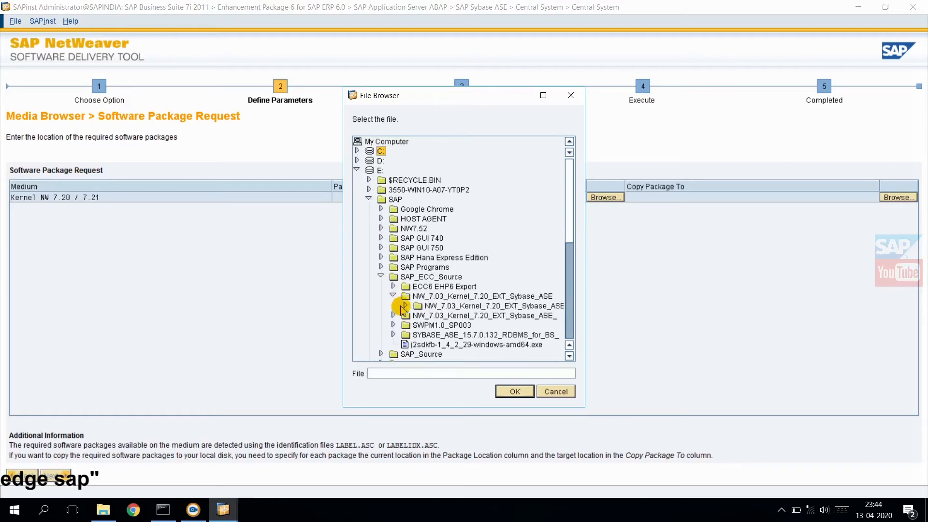
pyautogui.click(406, 307)
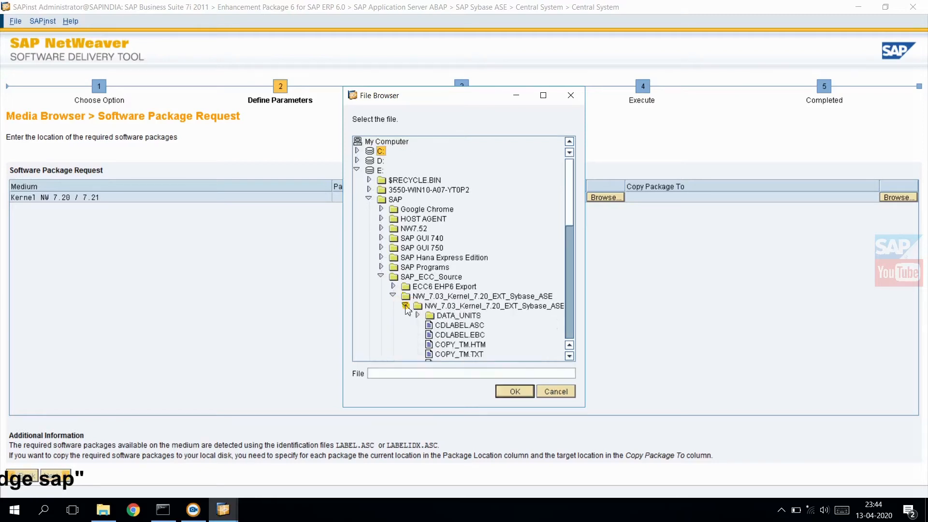
pyautogui.click(569, 357)
pyautogui.click(570, 357)
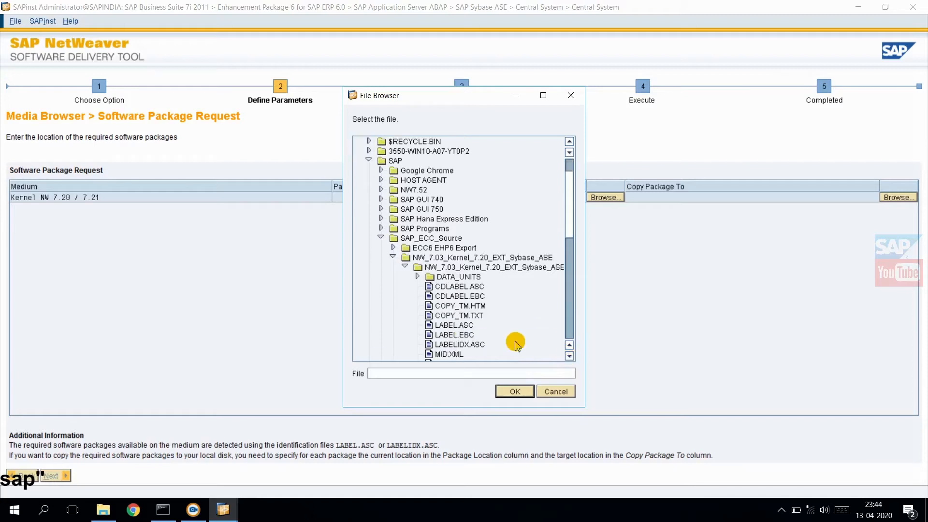
pyautogui.click(443, 326)
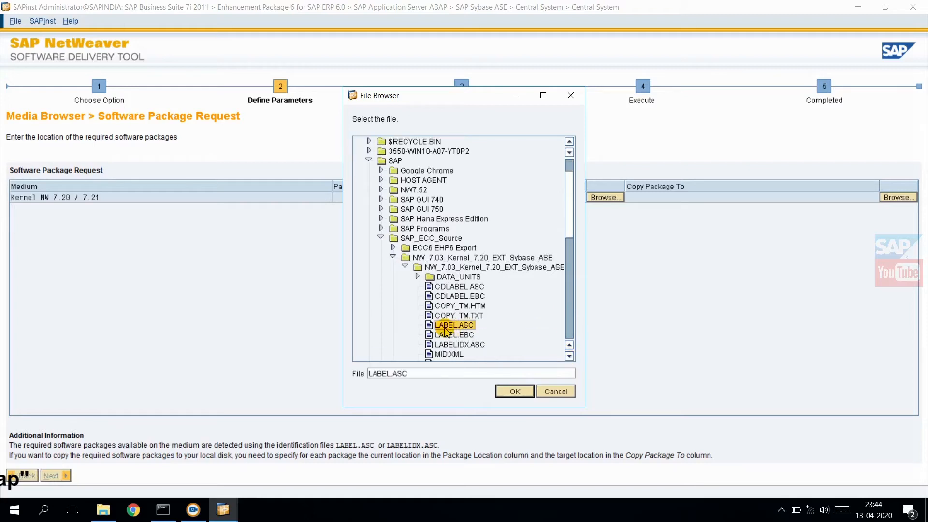
pyautogui.click(506, 389)
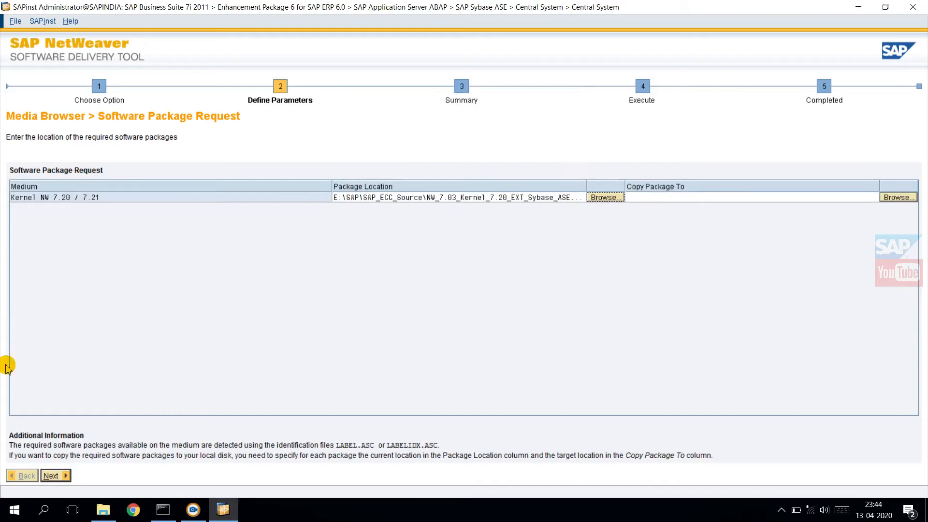
pyautogui.click(53, 475)
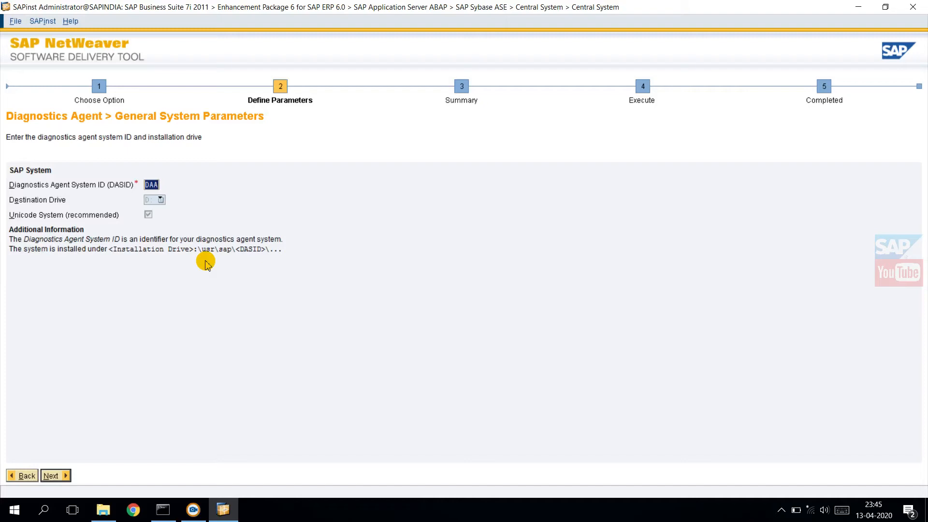
# Step: Accept DAA as the Diagnostics Agent system ID and agree to proceed with adding its user to the Host Agent trusted users list
pyautogui.click(53, 477)
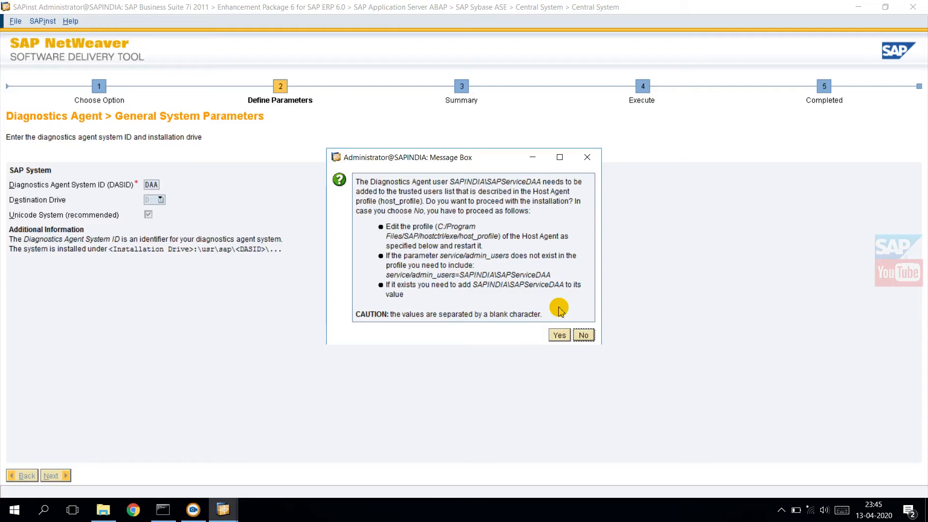
pyautogui.click(559, 337)
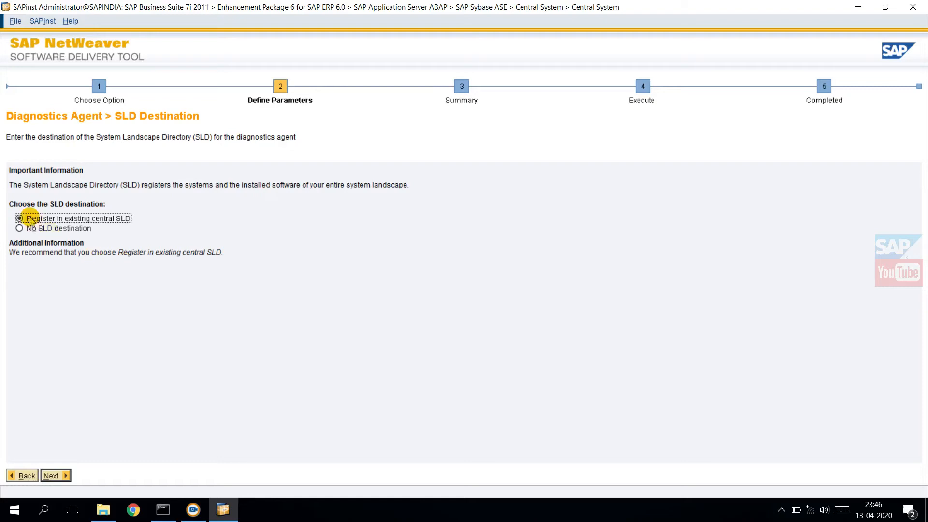
# Step: Choose No SLD destination for the Diagnostics Agent and continue to the parameter summary
pyautogui.click(20, 228)
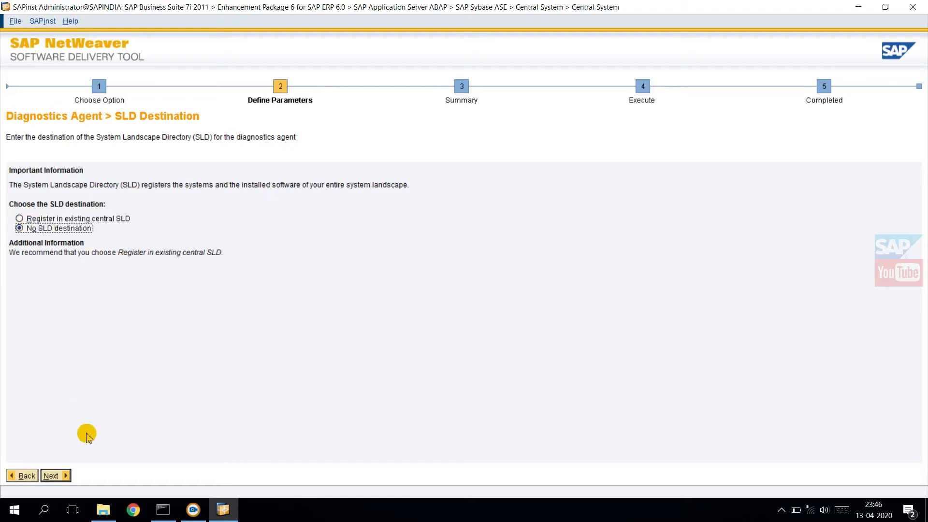
pyautogui.click(51, 477)
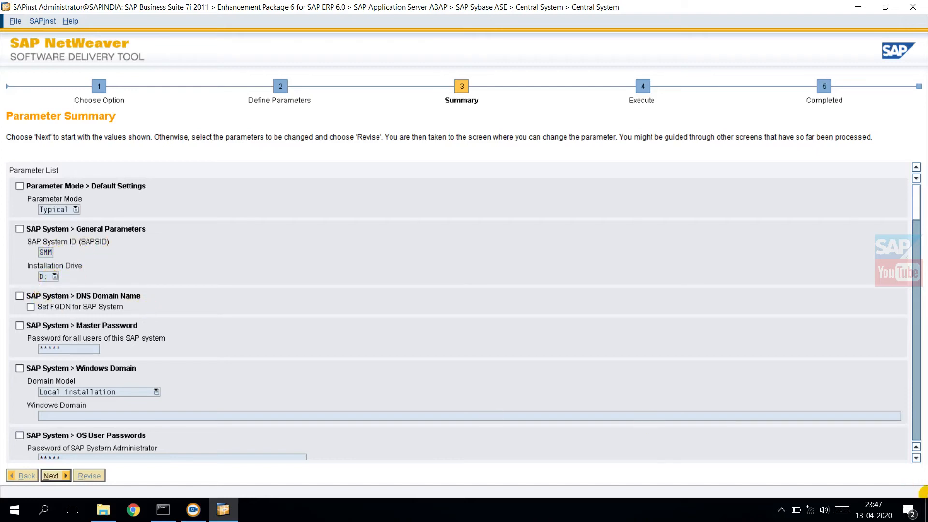
# Step: Review the parameter summary from the general system settings through the package locations to the Sybase ASE database device list
pyautogui.click(916, 457)
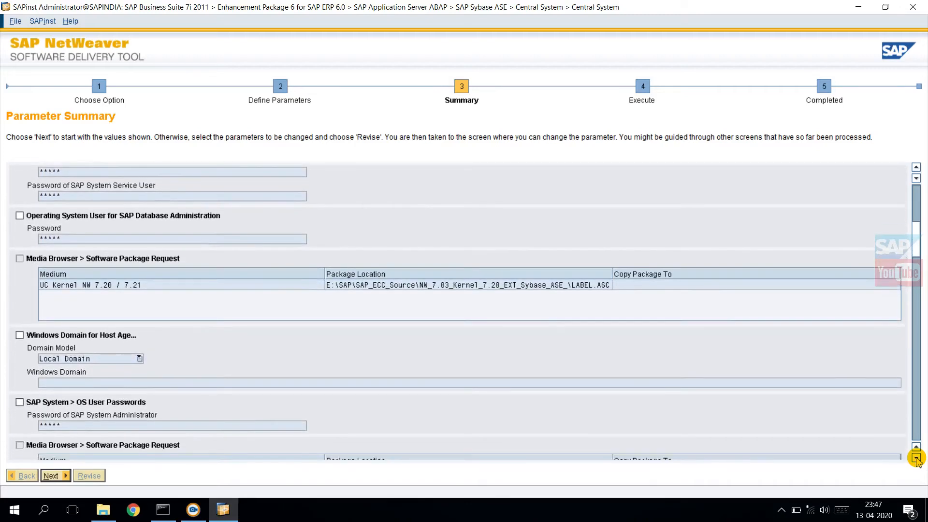
pyautogui.click(917, 252)
pyautogui.click(917, 252)
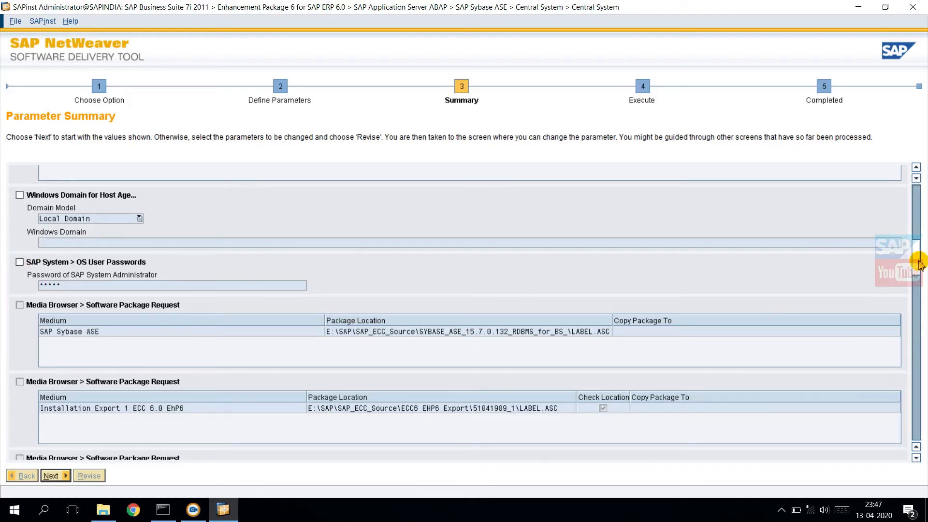
pyautogui.moveTo(917, 263); pyautogui.dragTo(913, 320)
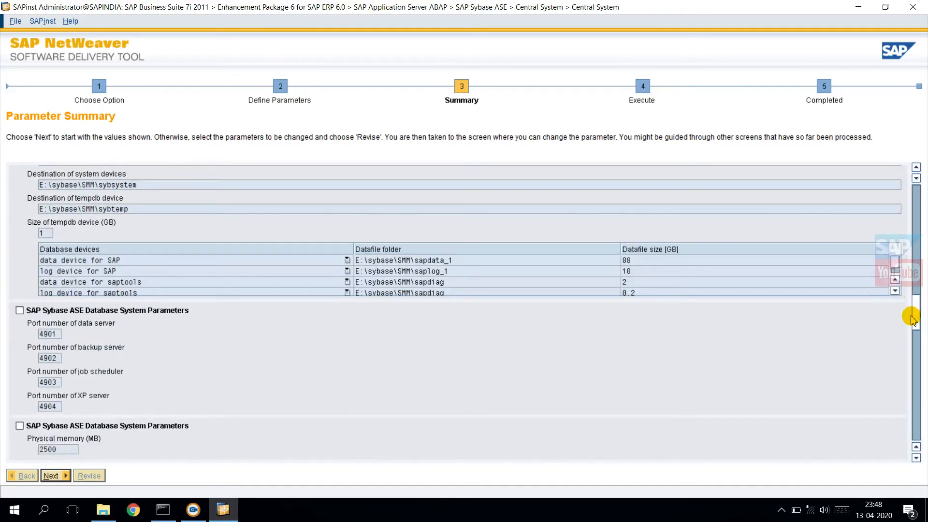
pyautogui.click(916, 168)
pyautogui.moveTo(916, 168); pyautogui.dragTo(916, 167)
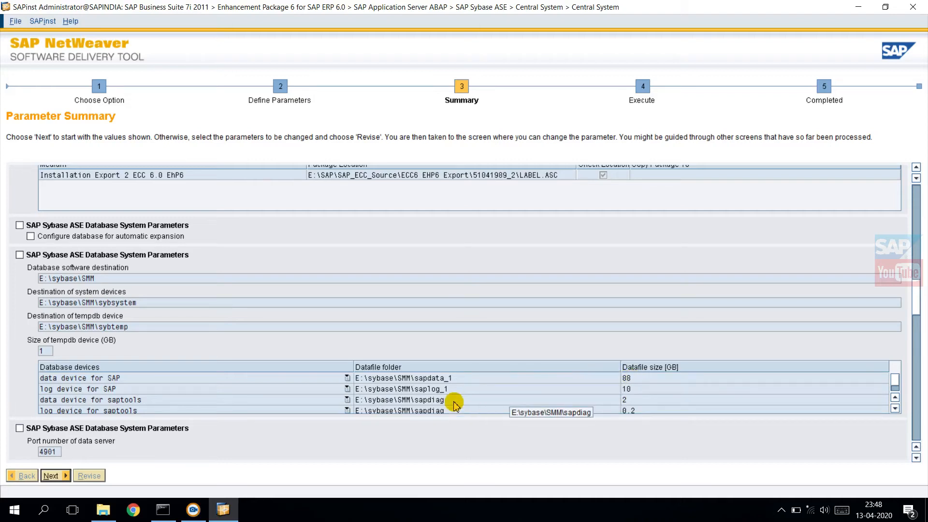
pyautogui.click(895, 408)
pyautogui.click(895, 409)
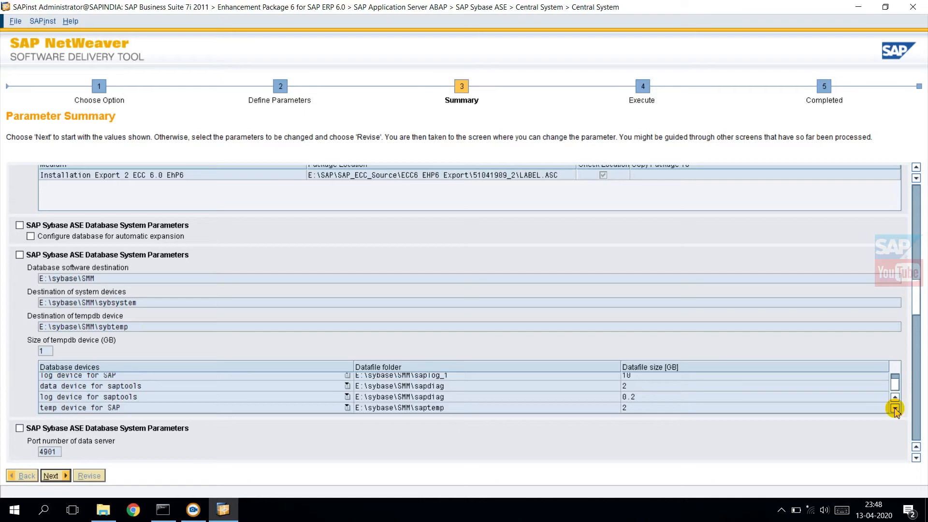
# Step: Review the rest of the parameter summary, from the database ports through the central instance to the Diagnostics Agent settings and archives
pyautogui.click(916, 457)
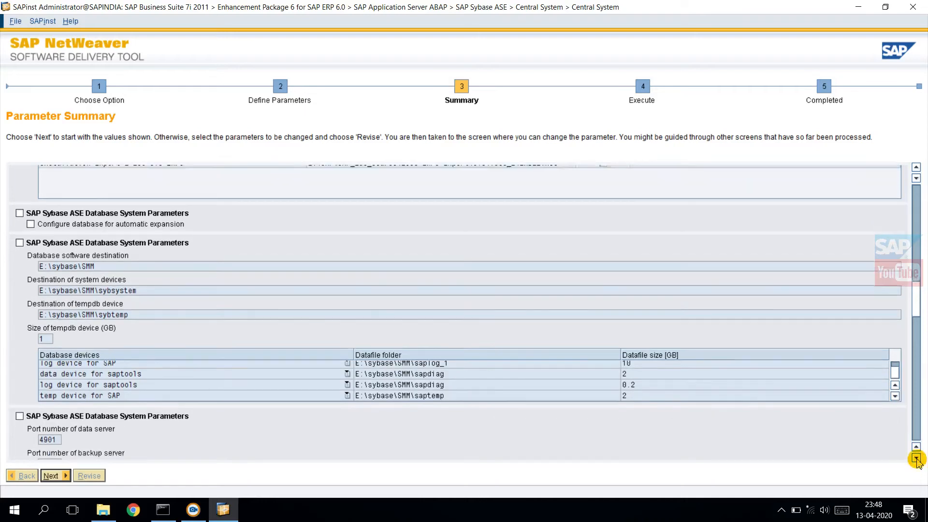
pyautogui.click(916, 458)
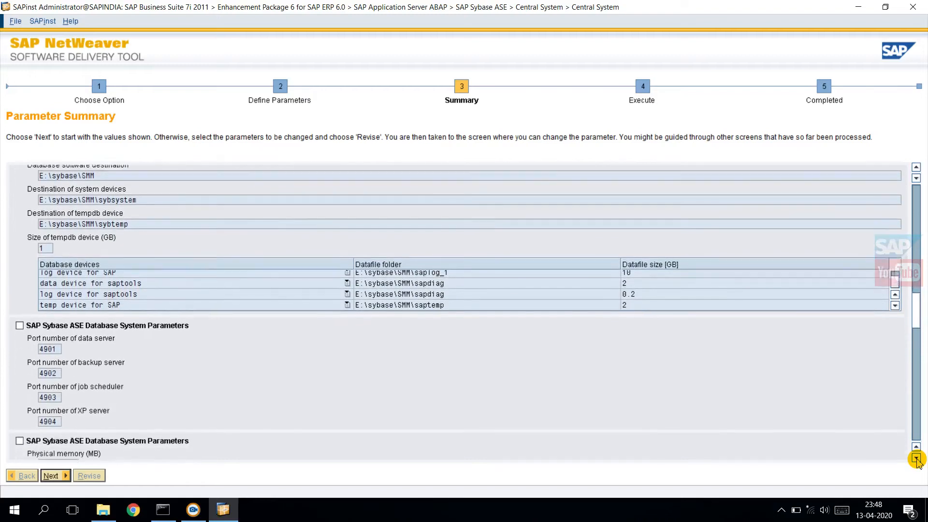
pyautogui.click(917, 459)
pyautogui.click(917, 459)
pyautogui.click(917, 459)
pyautogui.click(917, 459)
pyautogui.click(917, 459)
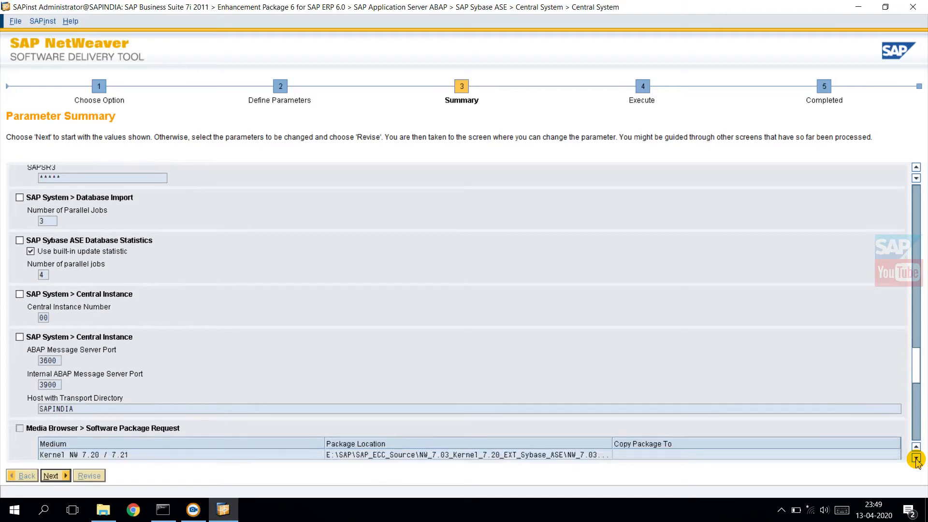
pyautogui.click(916, 459)
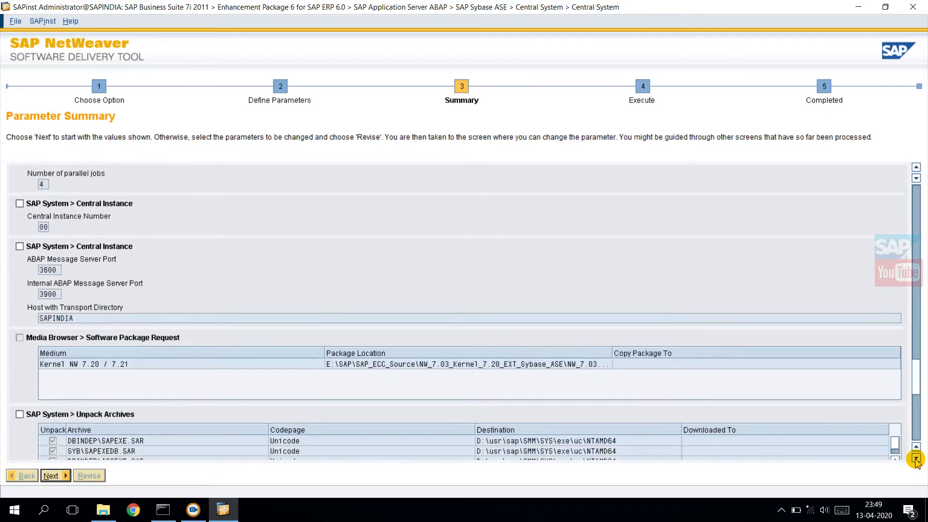
pyautogui.moveTo(916, 459); pyautogui.dragTo(916, 459)
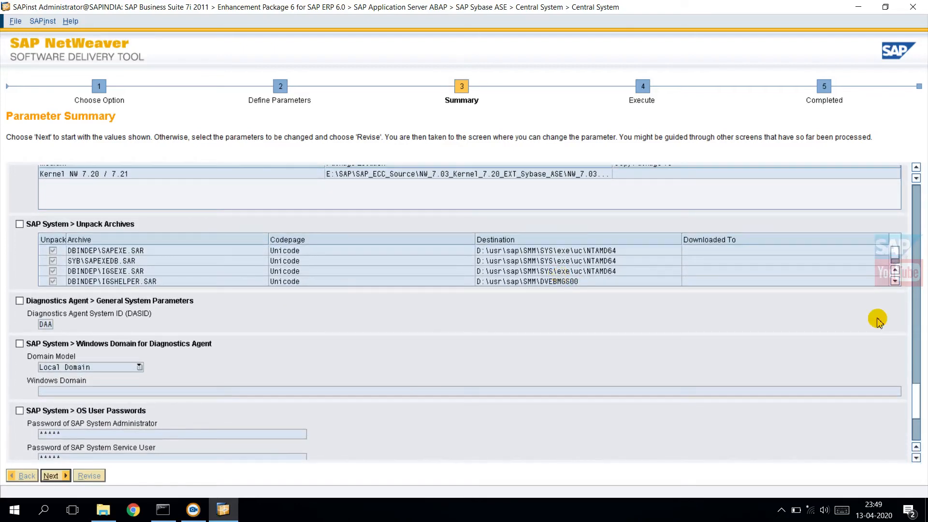
pyautogui.moveTo(916, 459); pyautogui.dragTo(916, 460)
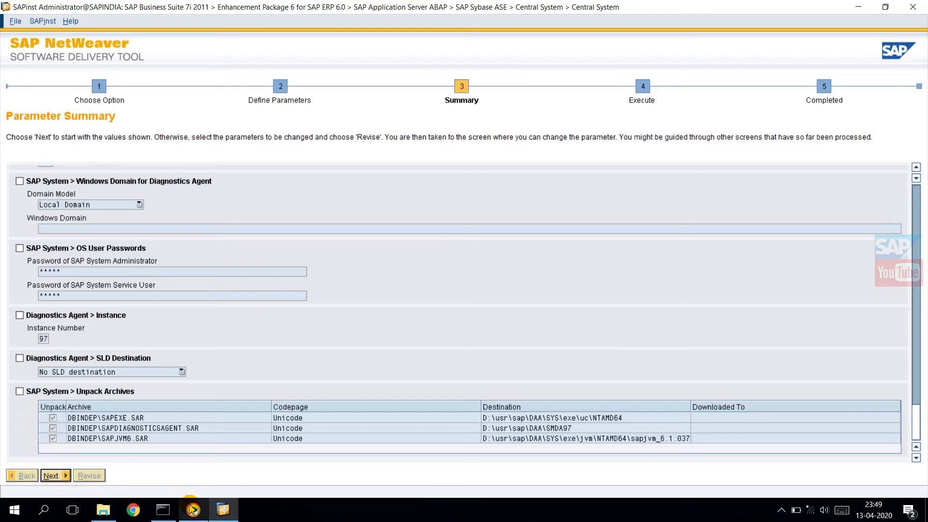
# Step: Accept the summarized parameters and start the central system installation
pyautogui.click(49, 475)
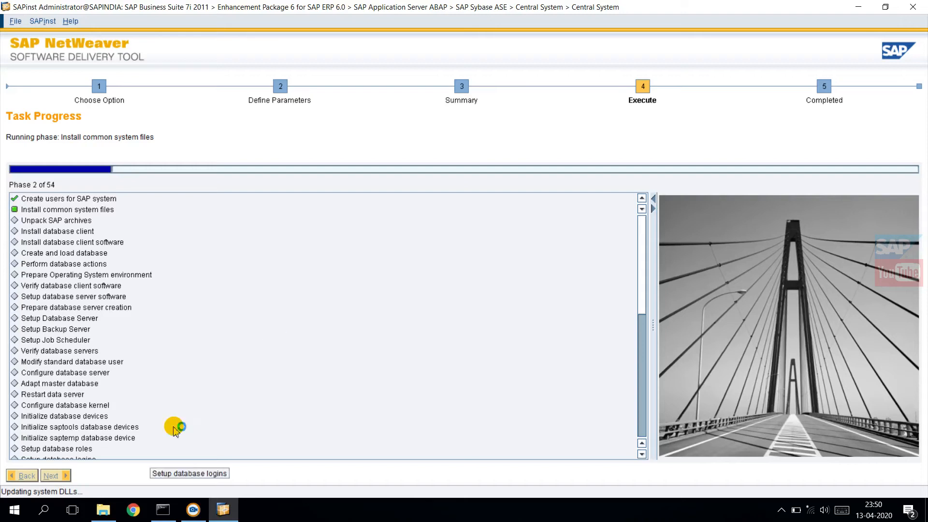
# Step: Switch to File Explorer to check the contents of New Volume (D:), and return to the SAPinst task progress
pyautogui.click(104, 509)
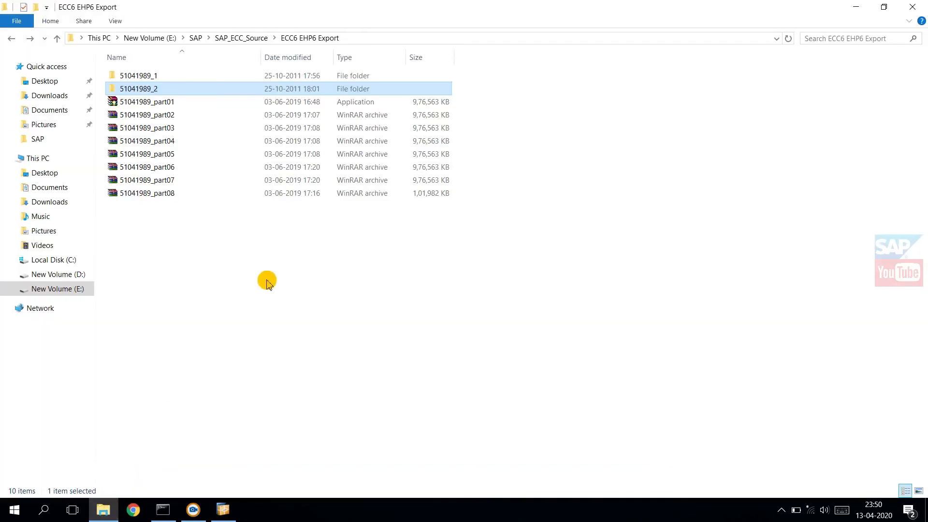
pyautogui.click(68, 279)
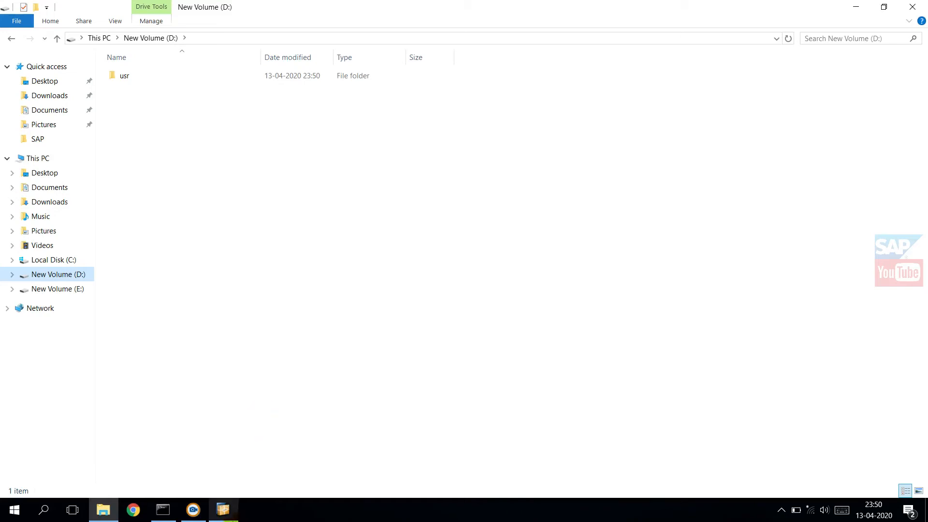
pyautogui.click(224, 512)
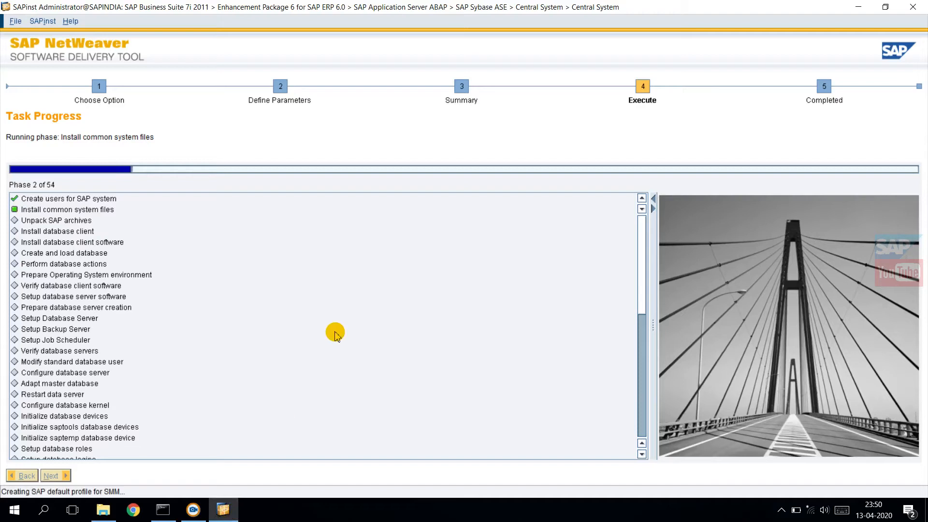
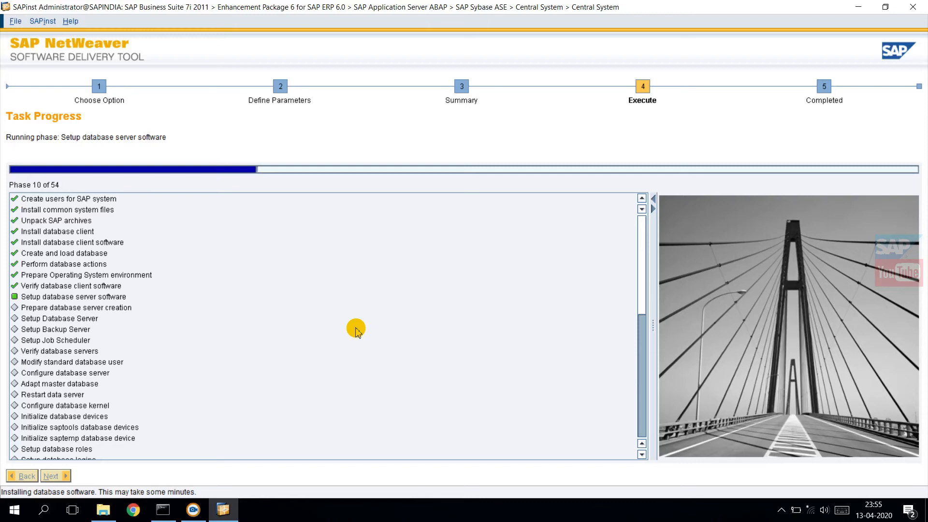
# Step: Open Task Manager and minimize it, then retry the failed database server software installation step in SAPinst
pyautogui.rightClick(413, 519)
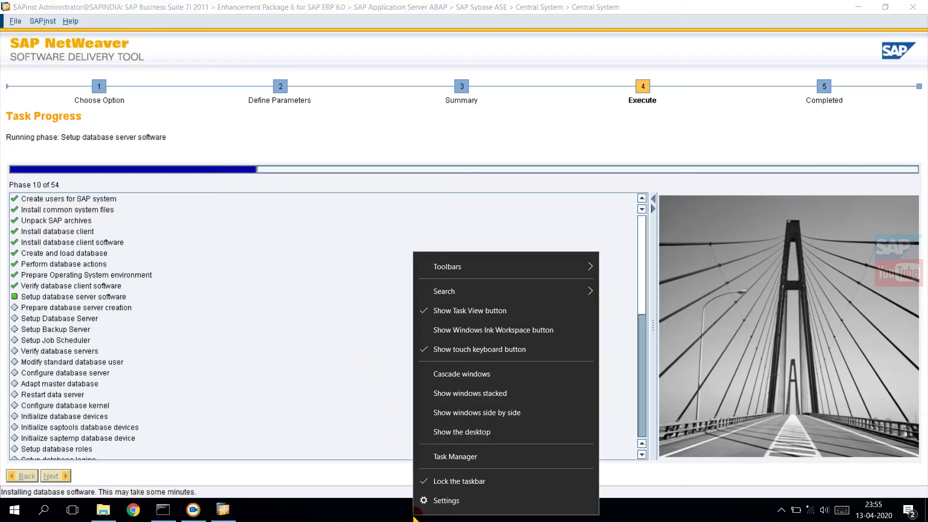
pyautogui.click(465, 456)
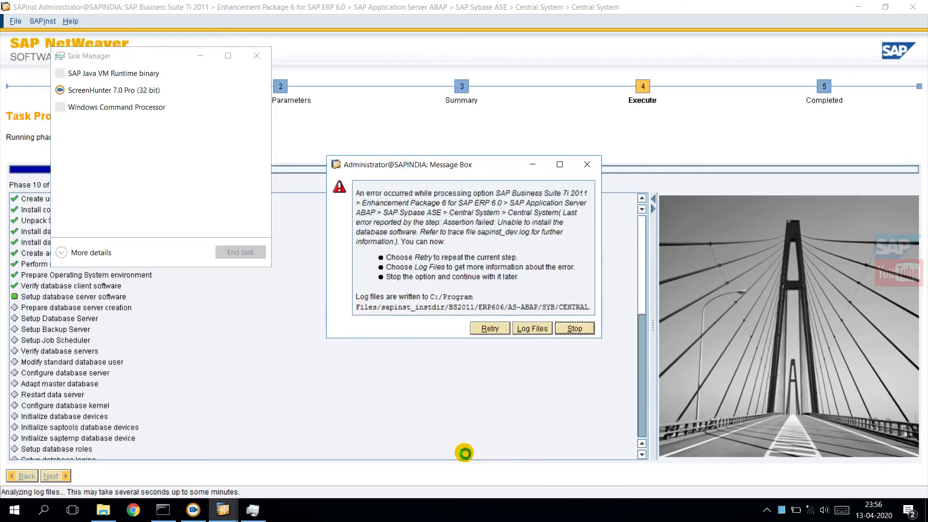
pyautogui.click(200, 55)
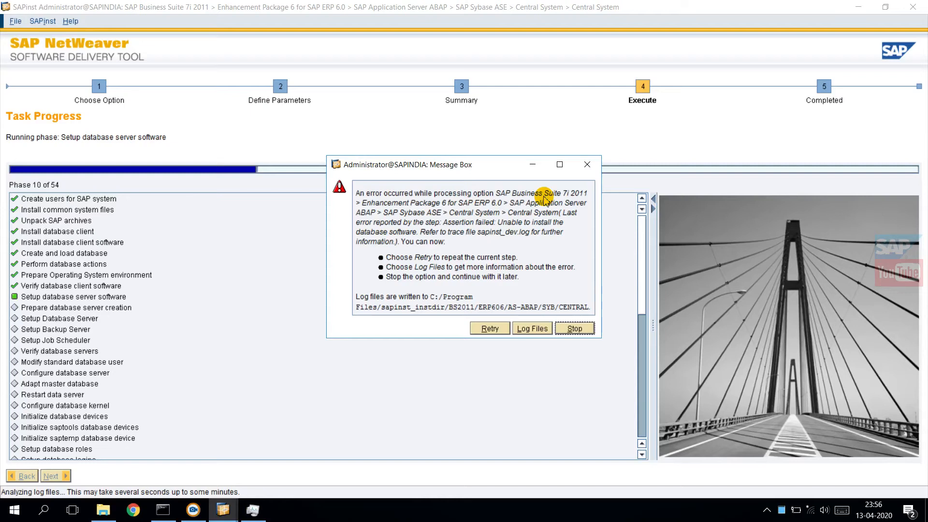
pyautogui.click(492, 329)
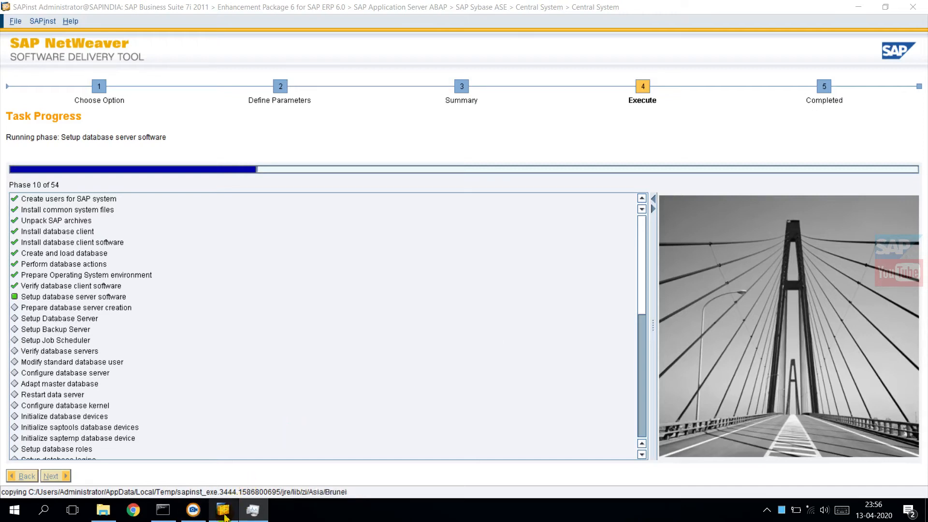
# Step: Bring up Task Manager in its maximized detailed view and check the CPU performance during the installation
pyautogui.moveTo(225, 515)
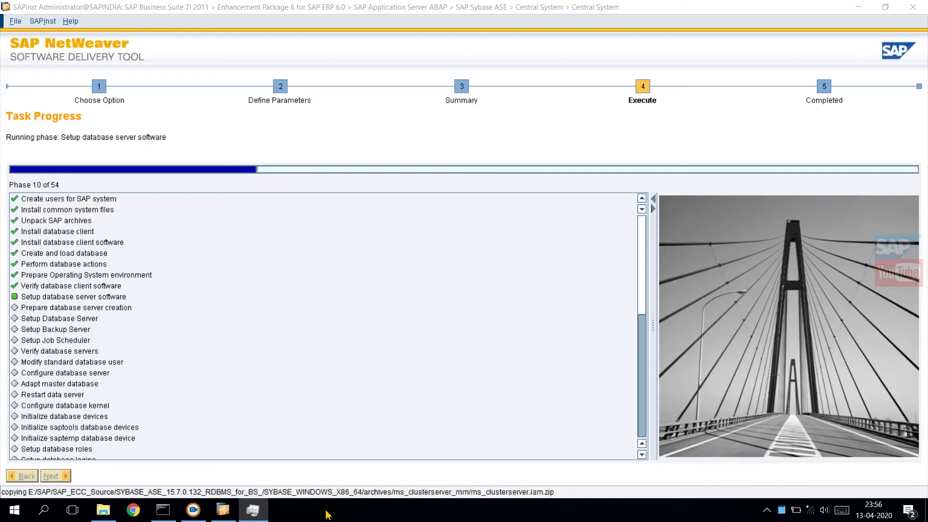
pyautogui.rightClick(327, 514)
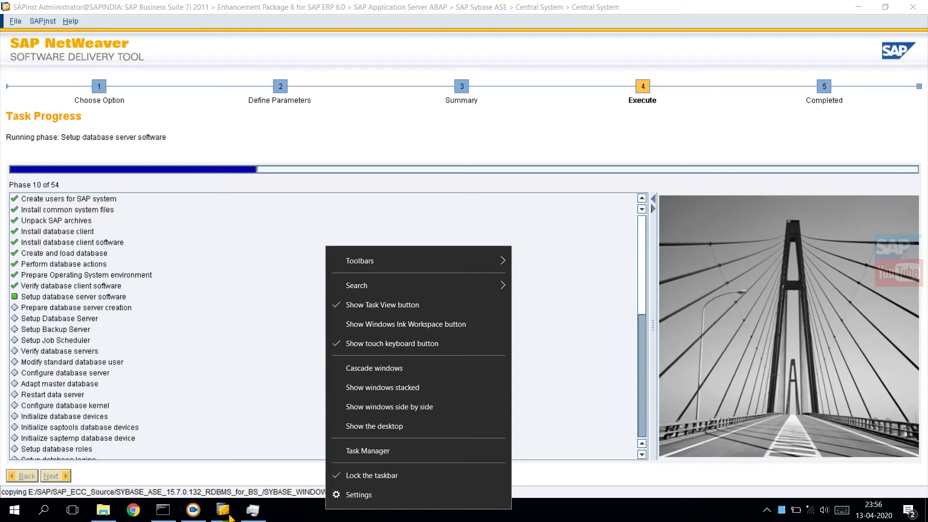
pyautogui.click(245, 514)
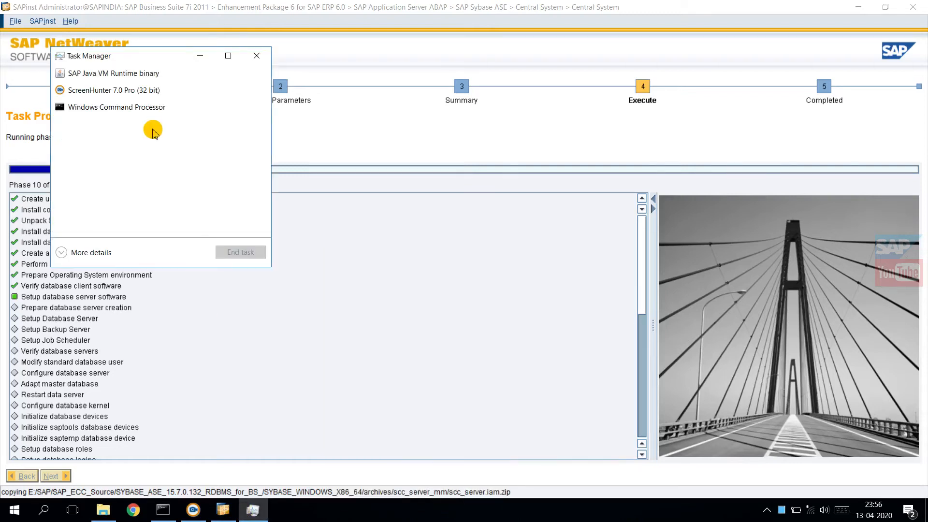
pyautogui.click(86, 261)
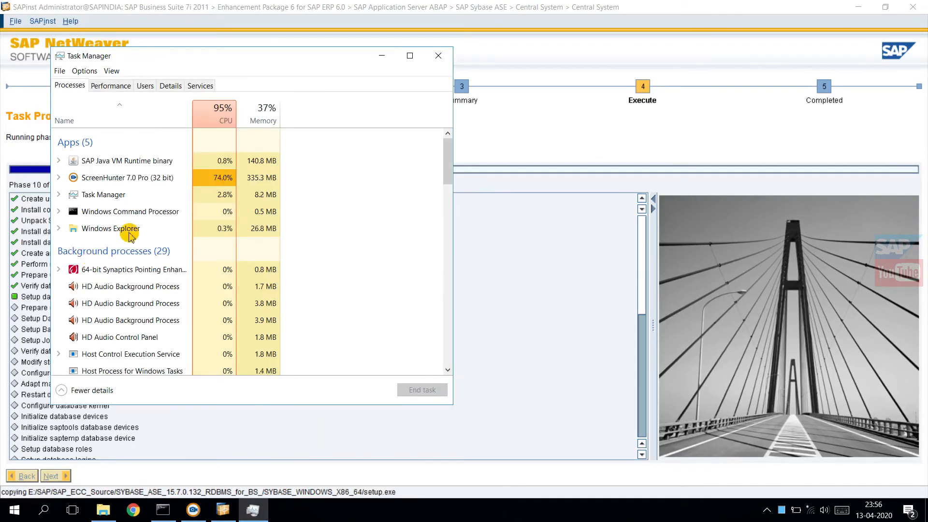
pyautogui.click(412, 58)
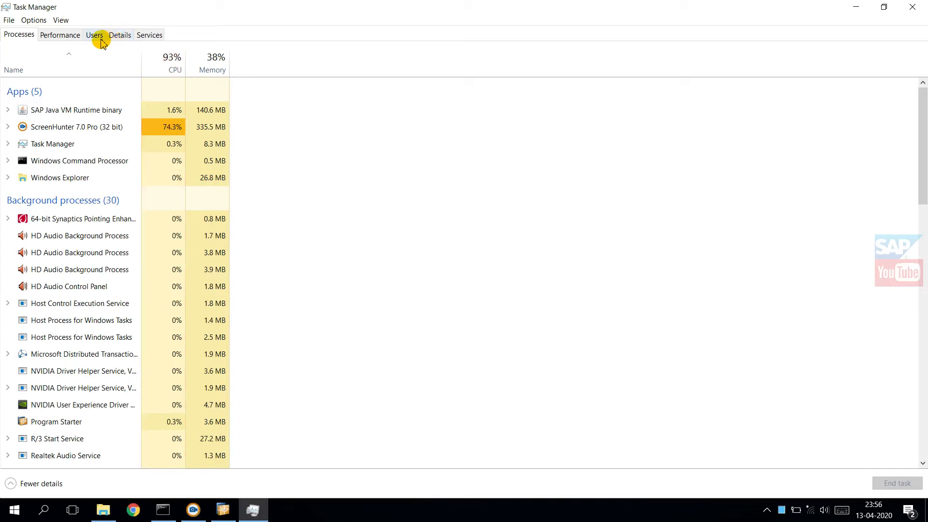
pyautogui.click(61, 37)
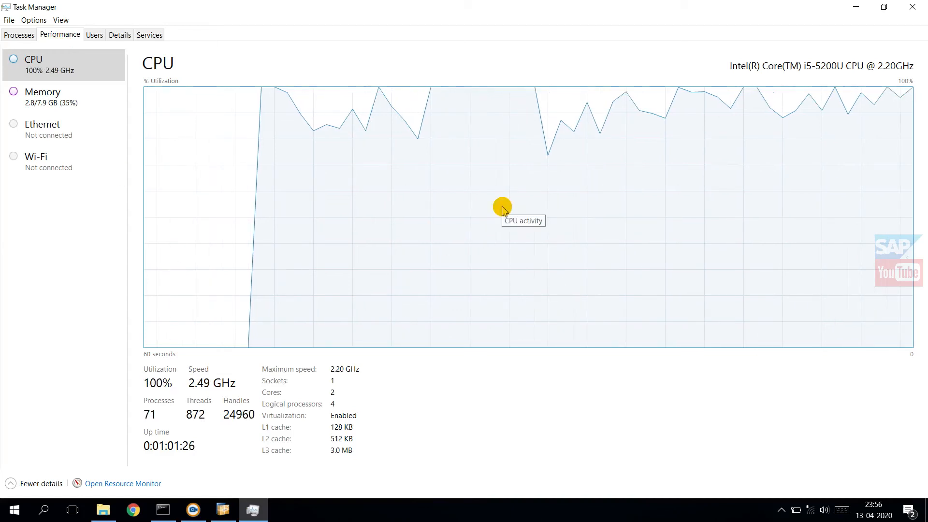
# Step: Open Resource Monitor maximized, examine the disk activity per process, and check the SAPinst task progress
pyautogui.click(115, 485)
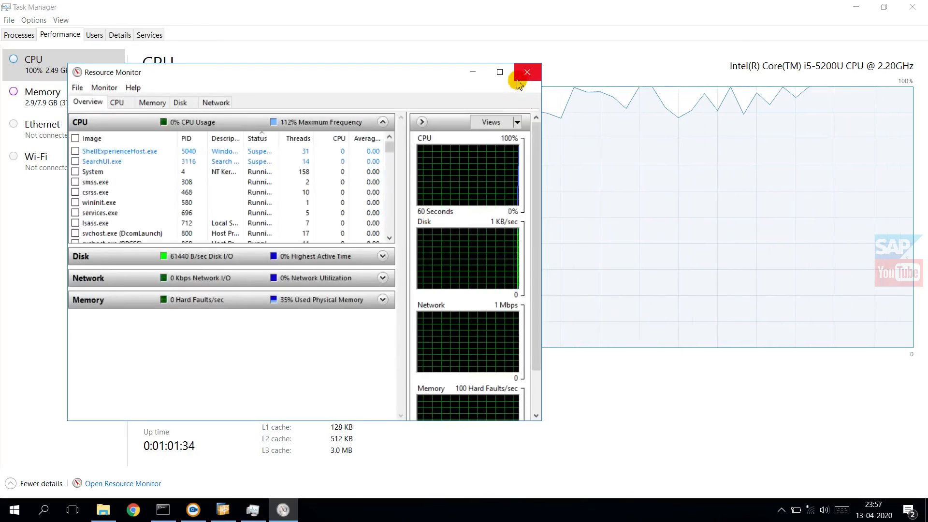
pyautogui.click(500, 72)
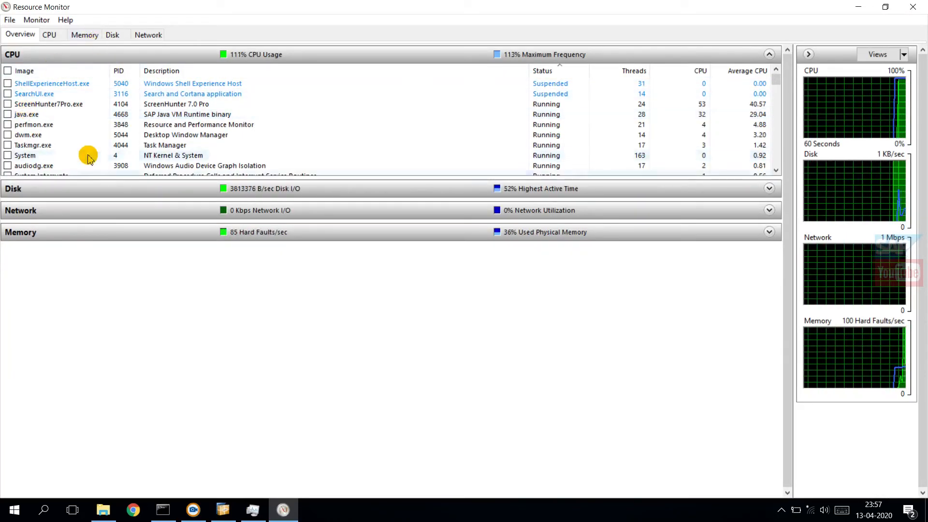
pyautogui.click(56, 198)
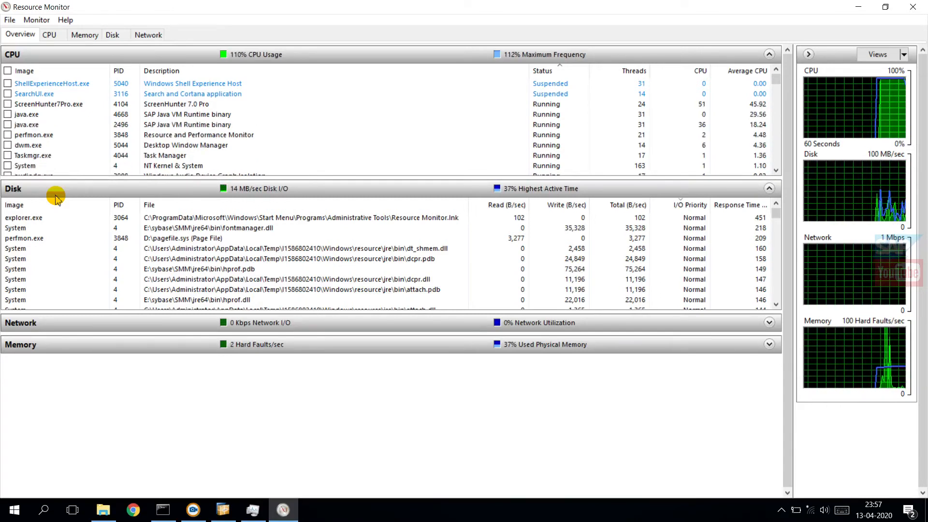
pyautogui.click(223, 512)
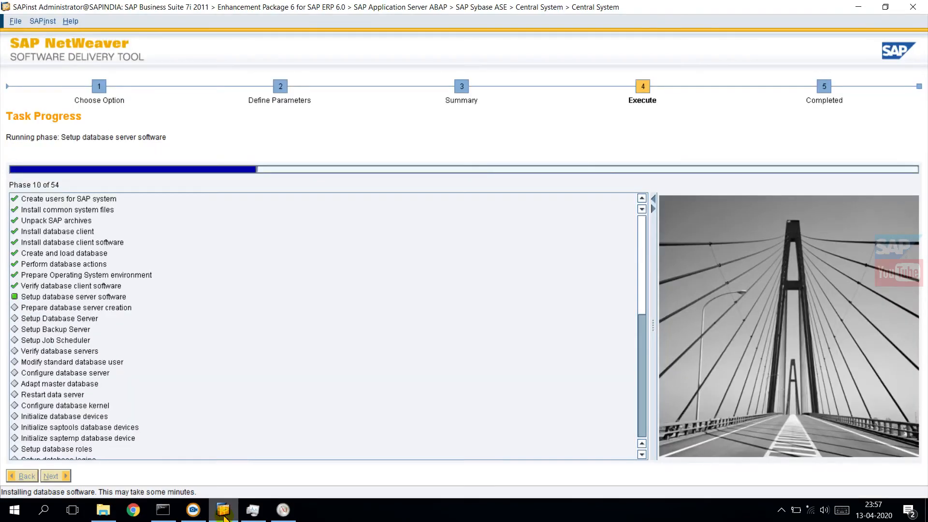
pyautogui.click(224, 517)
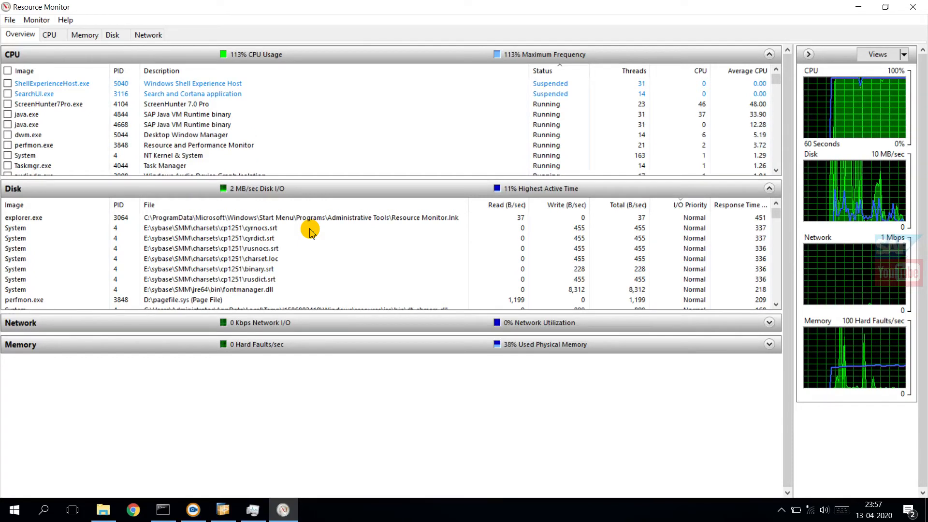
# Step: Examine the network activity and physical memory usage in Resource Monitor, and compare its overview with the SAPinst task progress
pyautogui.click(43, 322)
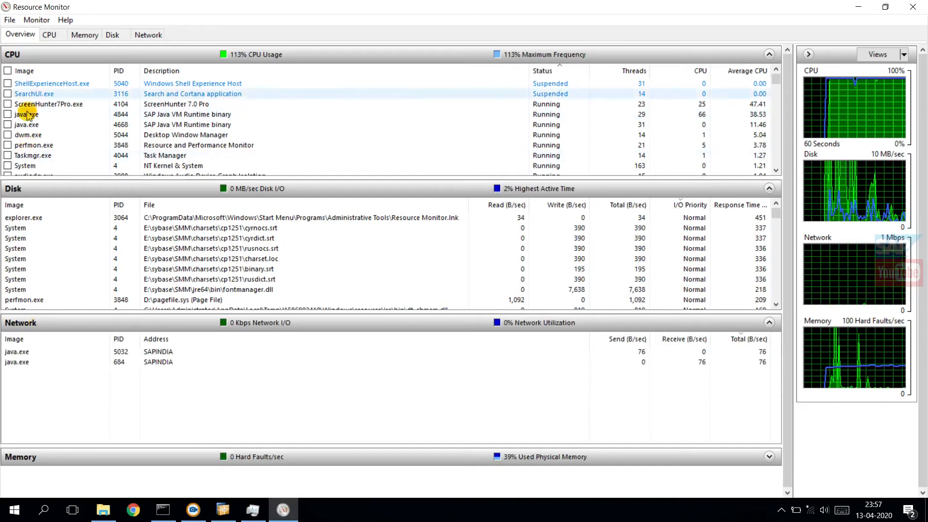
pyautogui.click(84, 34)
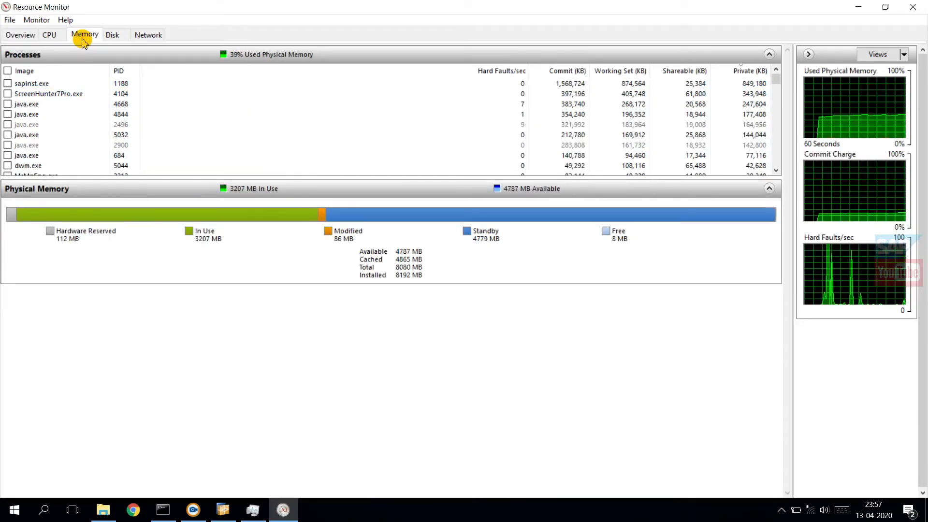
pyautogui.click(21, 35)
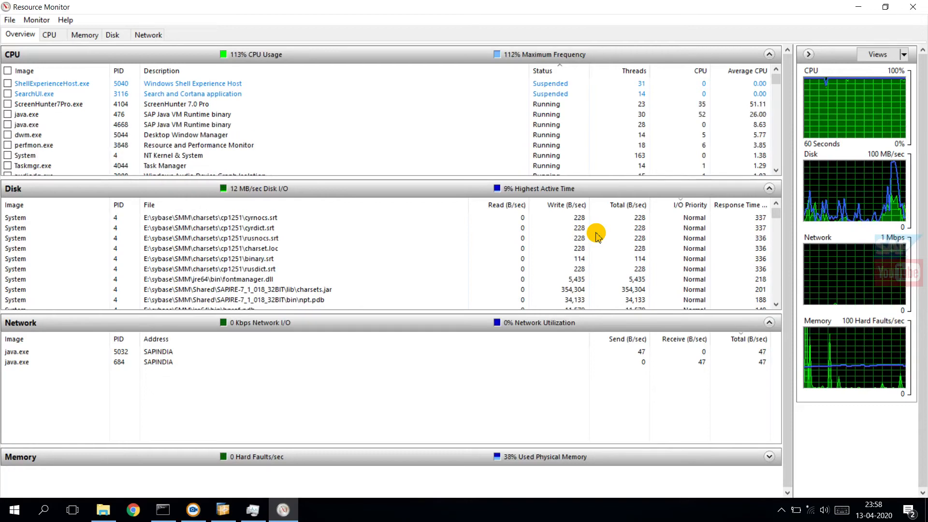
pyautogui.click(220, 512)
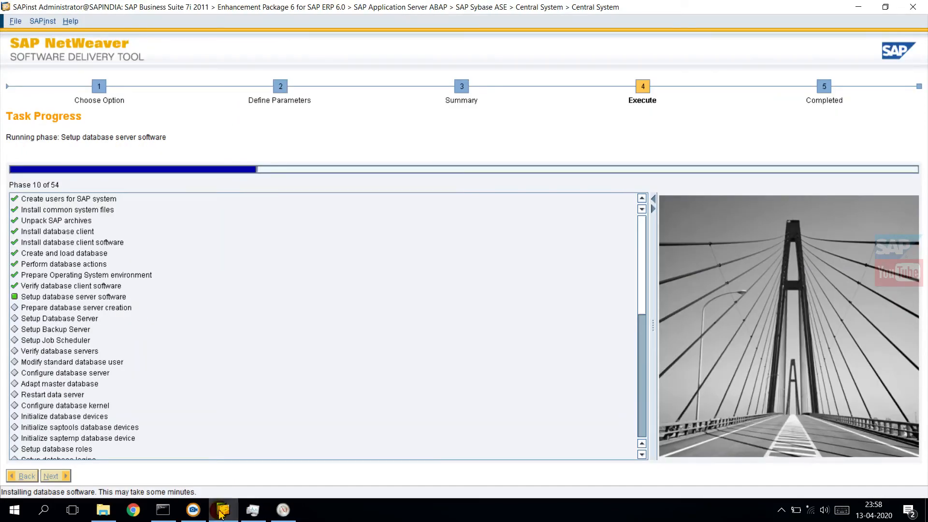
pyautogui.click(282, 512)
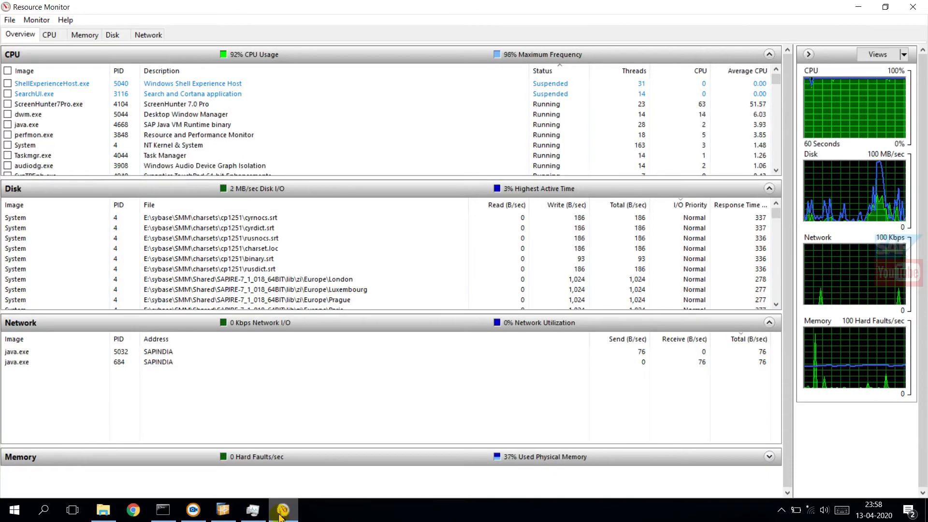
pyautogui.click(282, 512)
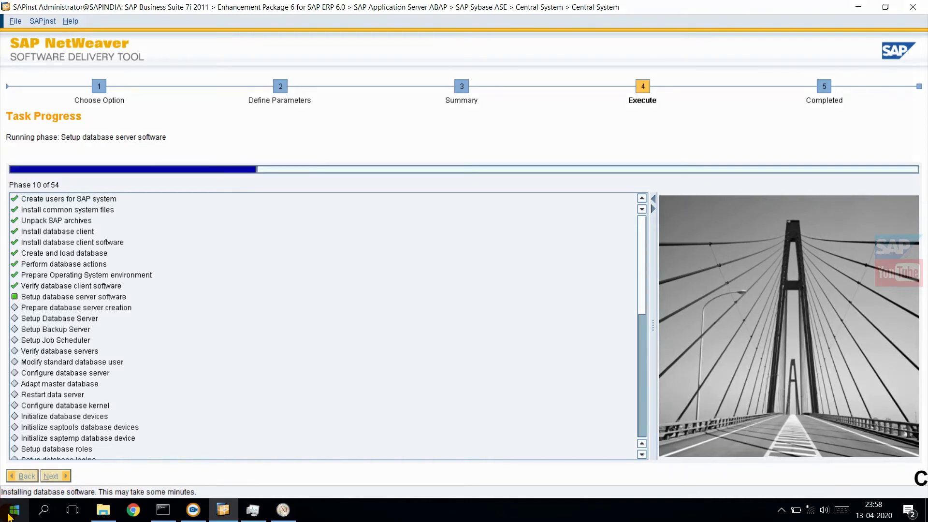
# Step: Switch to File Explorer and browse to the BS2011 folder inside C:\Program Files\sapinst_instdir
pyautogui.click(102, 510)
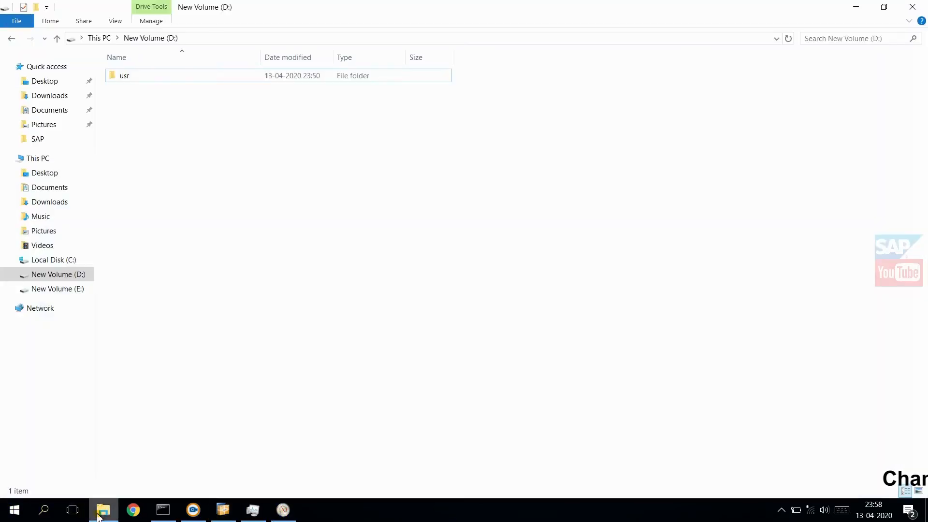
pyautogui.click(41, 261)
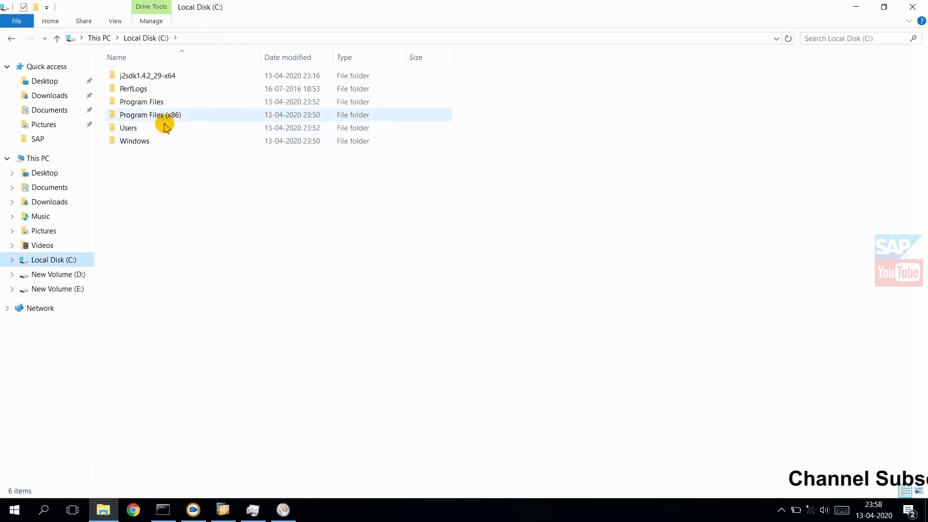
pyautogui.click(134, 105)
pyautogui.doubleClick(134, 104)
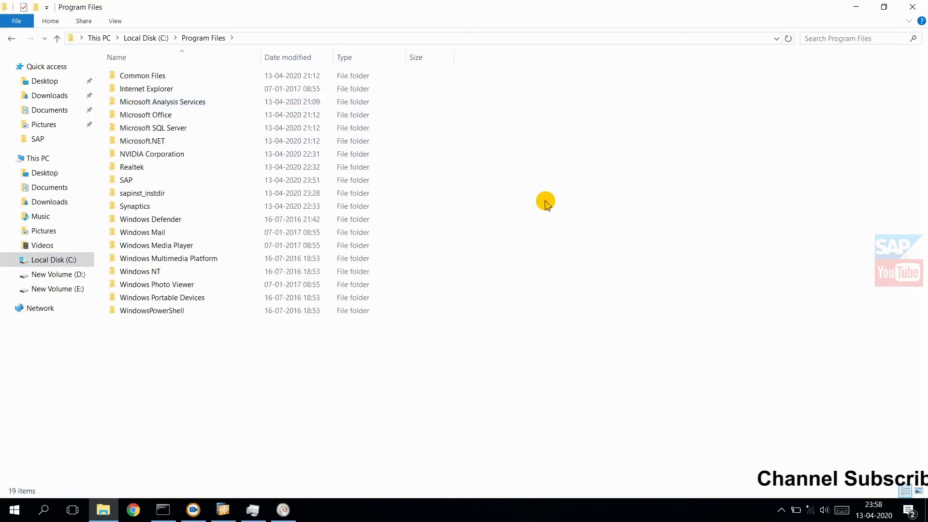
pyautogui.doubleClick(149, 195)
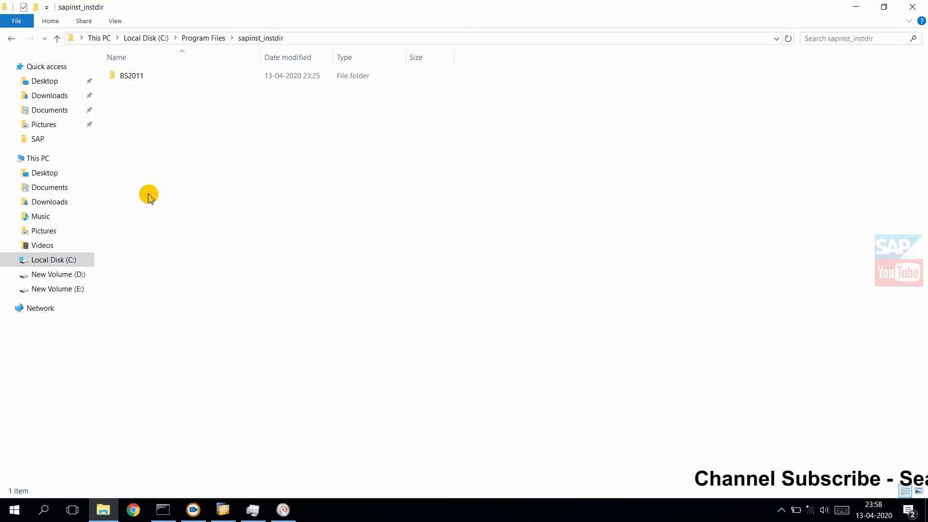
pyautogui.doubleClick(132, 81)
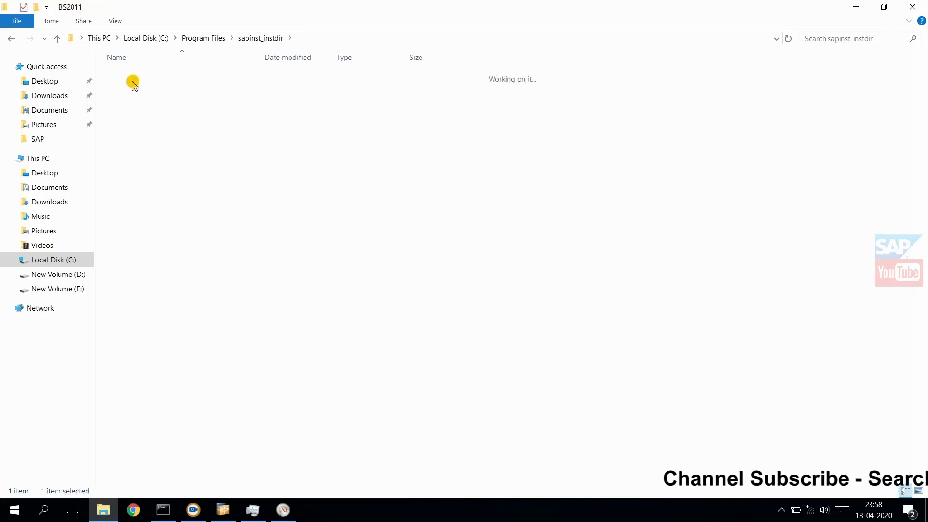
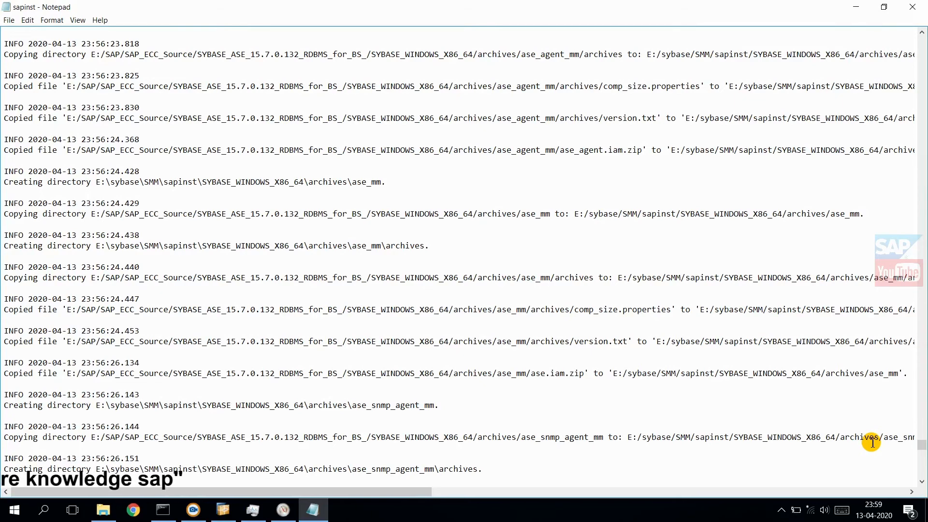
# Step: Close the sapinst log, look through the installation files in the CENTRAL folder, and close the folder window
pyautogui.click(911, 8)
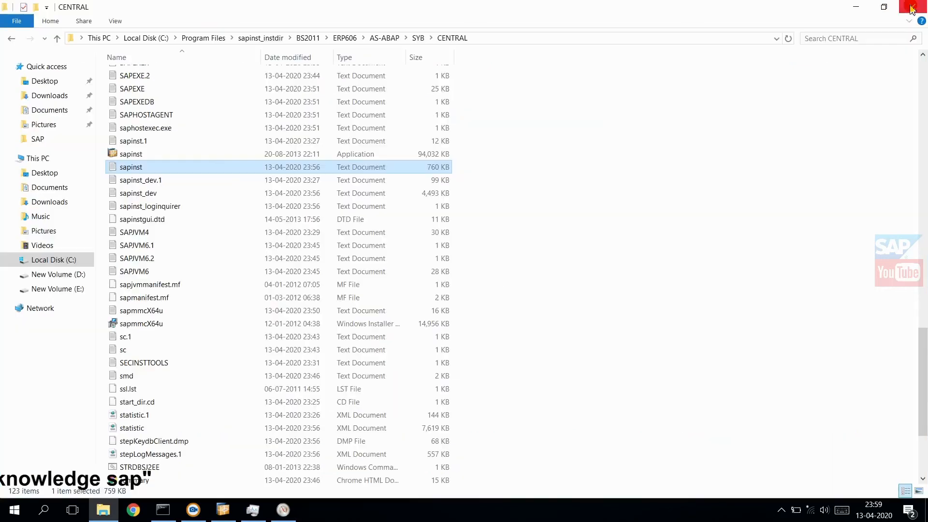
pyautogui.scroll(20, 452, 184)
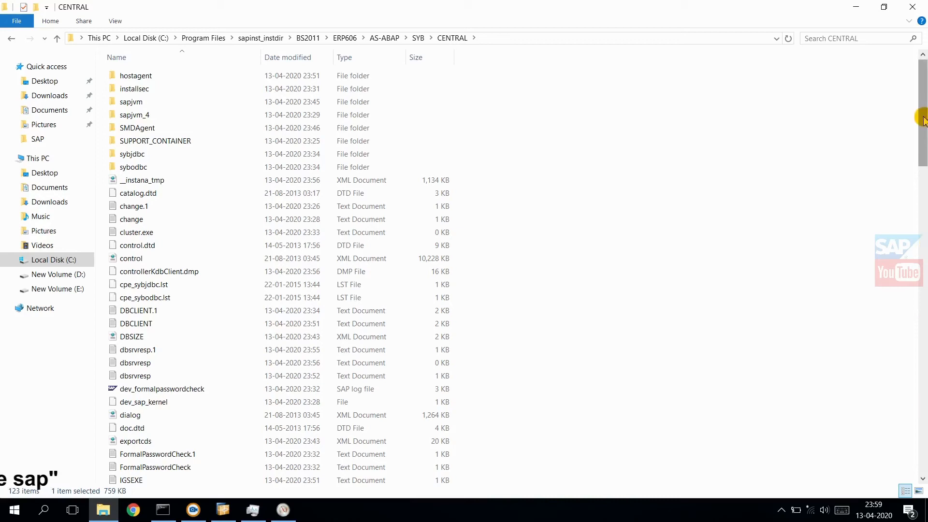
pyautogui.moveTo(923, 117); pyautogui.dragTo(923, 212)
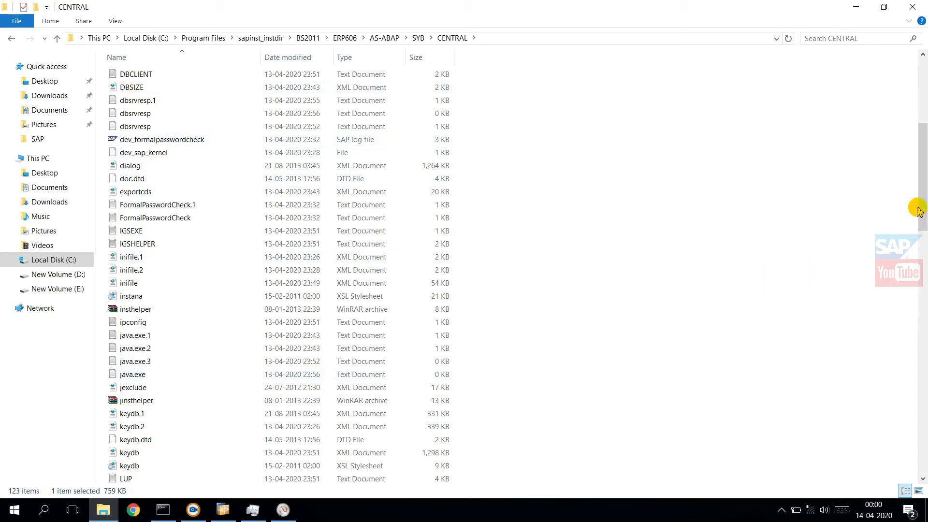
pyautogui.moveTo(923, 204); pyautogui.dragTo(923, 126)
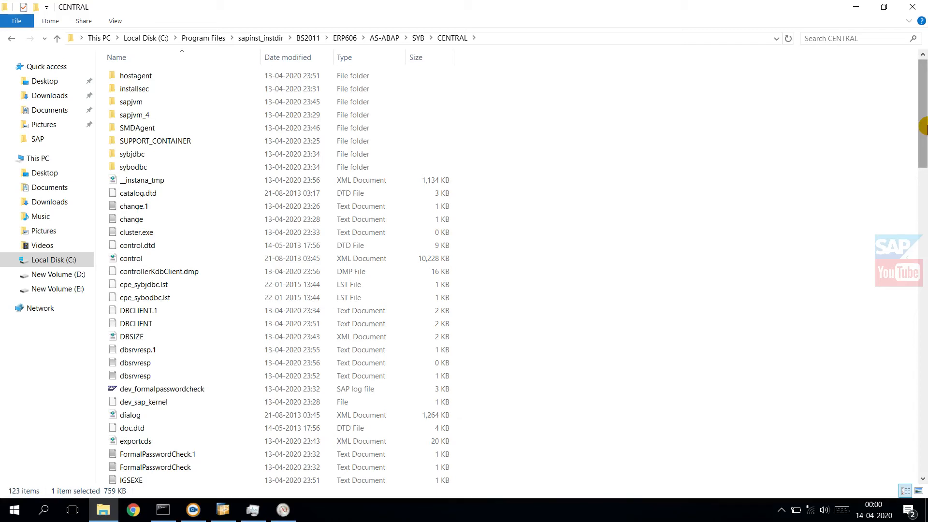
pyautogui.click(909, 9)
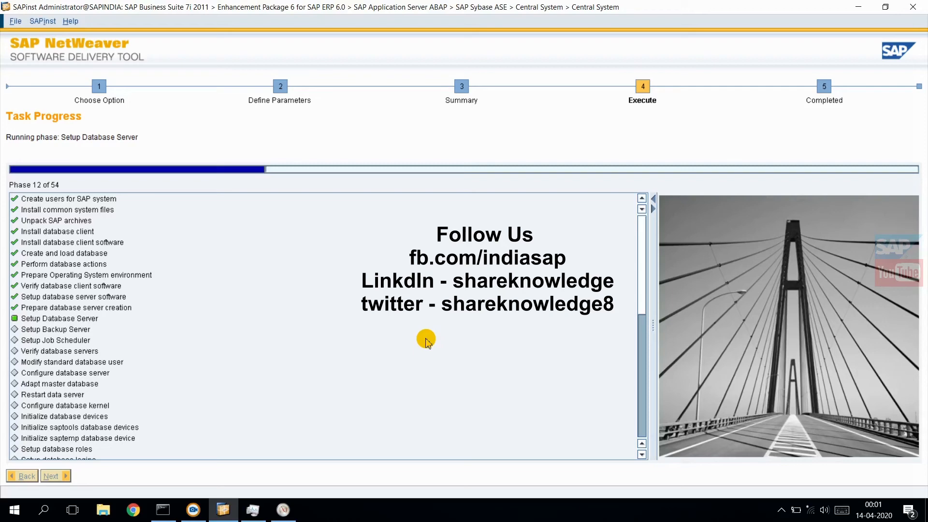
# Step: Close Resource Monitor and return to the SAPinst task progress
pyautogui.click(283, 511)
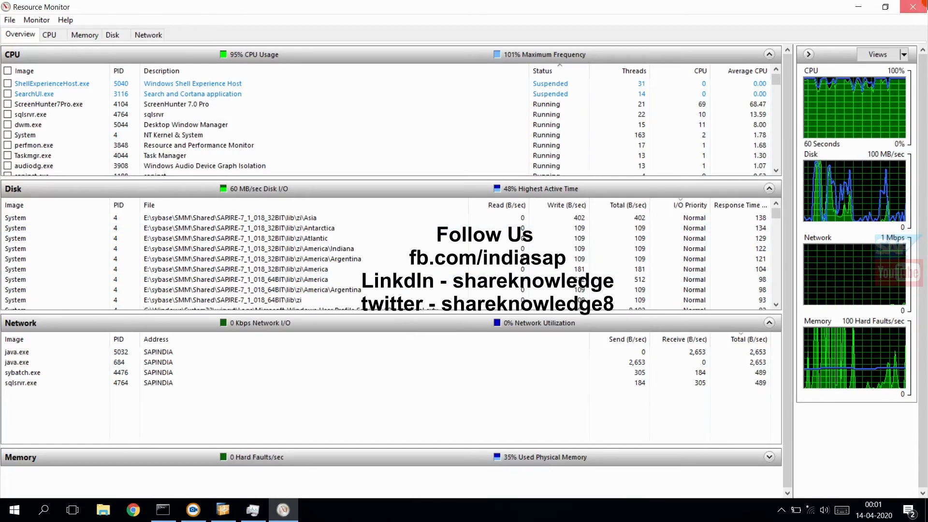
pyautogui.click(912, 7)
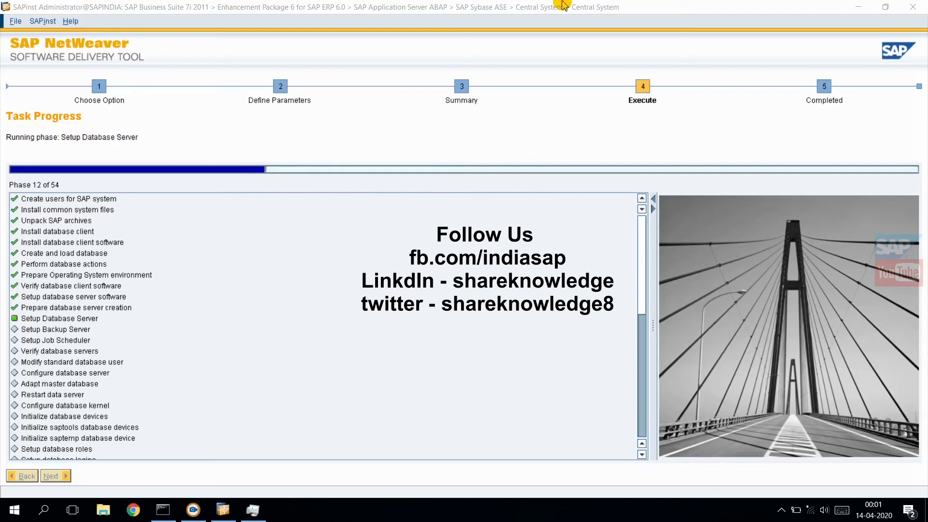
pyautogui.click(518, 14)
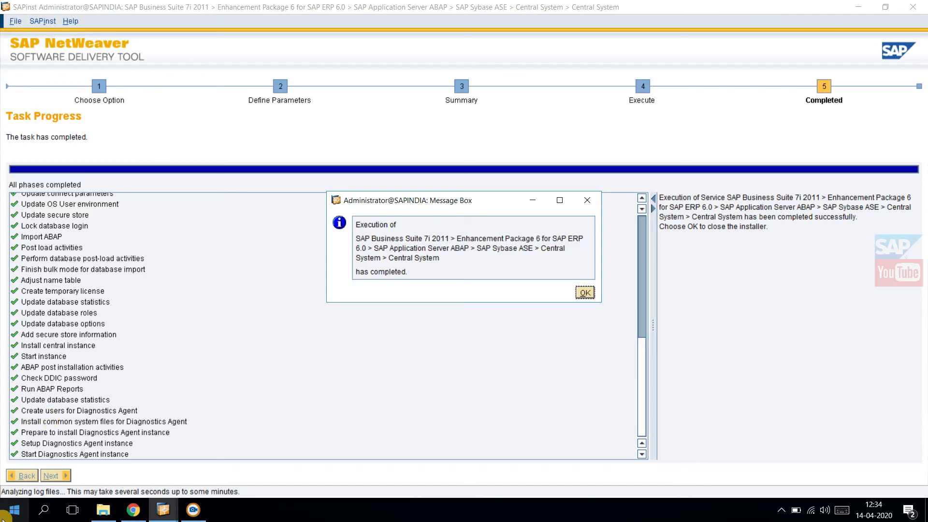
# Step: Find and launch secpol.msc, and bring up the Local Security Policy window maximized
pyautogui.click(44, 509)
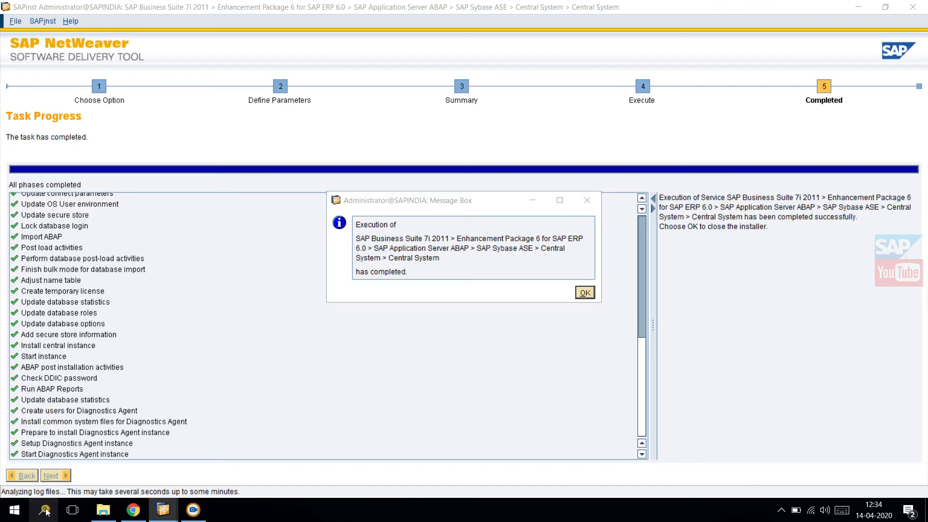
pyautogui.click(45, 510)
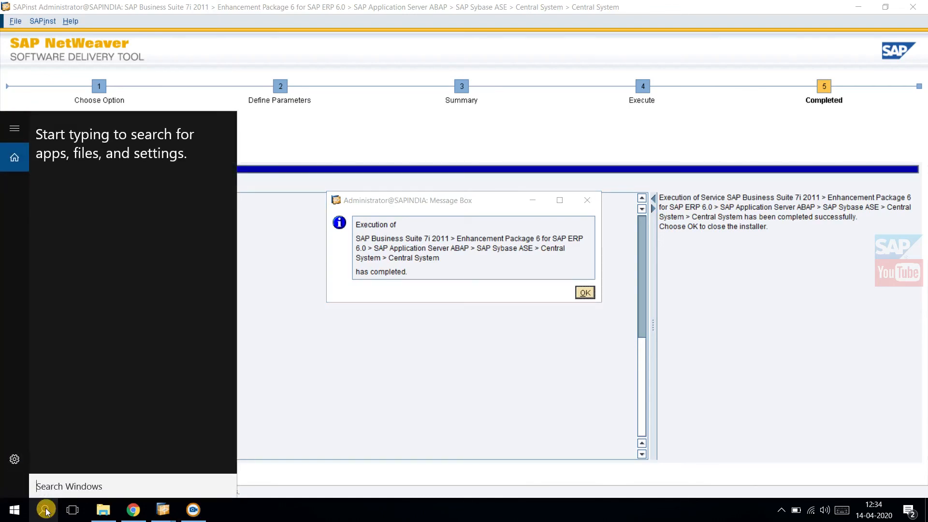
pyautogui.write('s')
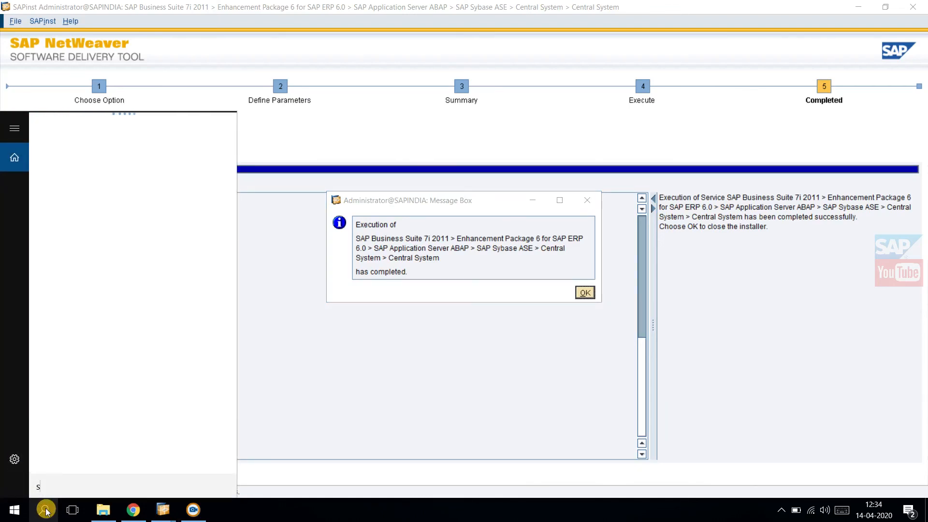
pyautogui.write('ecpol.msc')
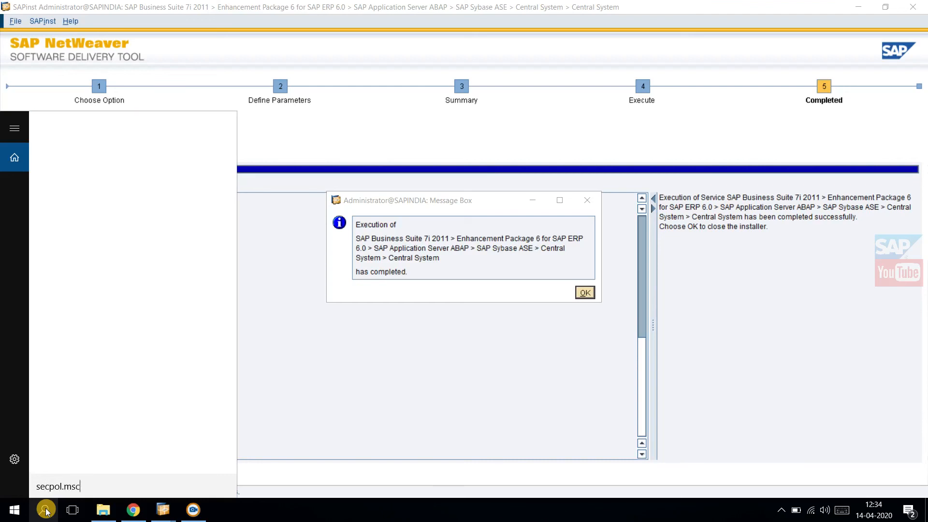
pyautogui.click(118, 155)
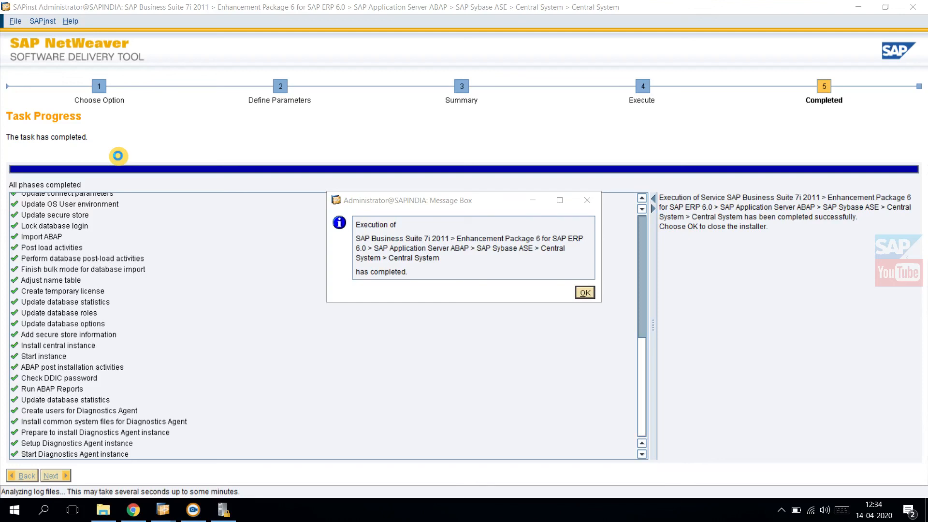
pyautogui.click(227, 509)
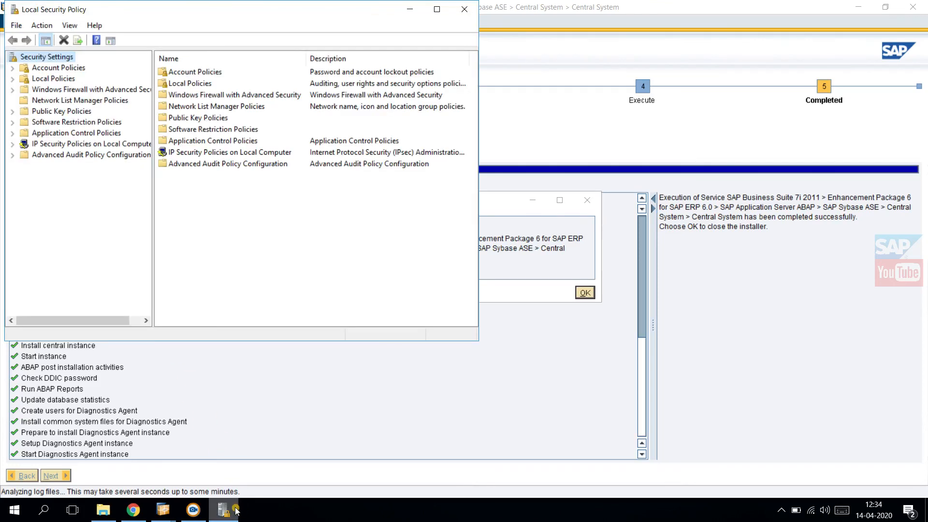
pyautogui.click(437, 9)
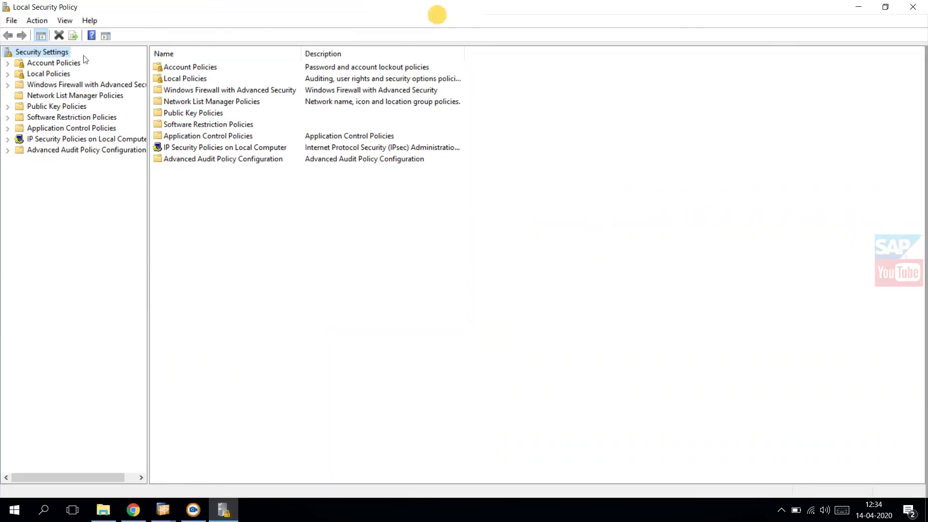
# Step: Expand Local Policies in the security settings and display its Security Options
pyautogui.click(39, 77)
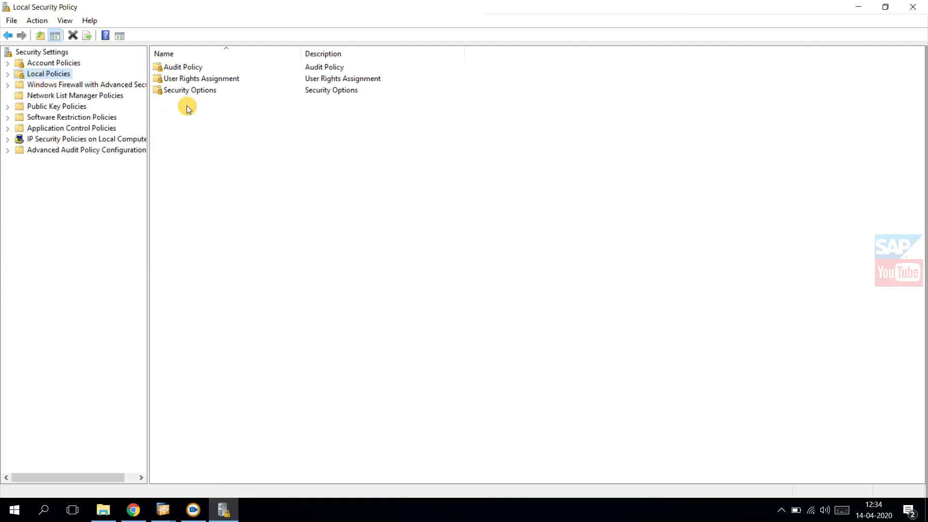
pyautogui.click(8, 75)
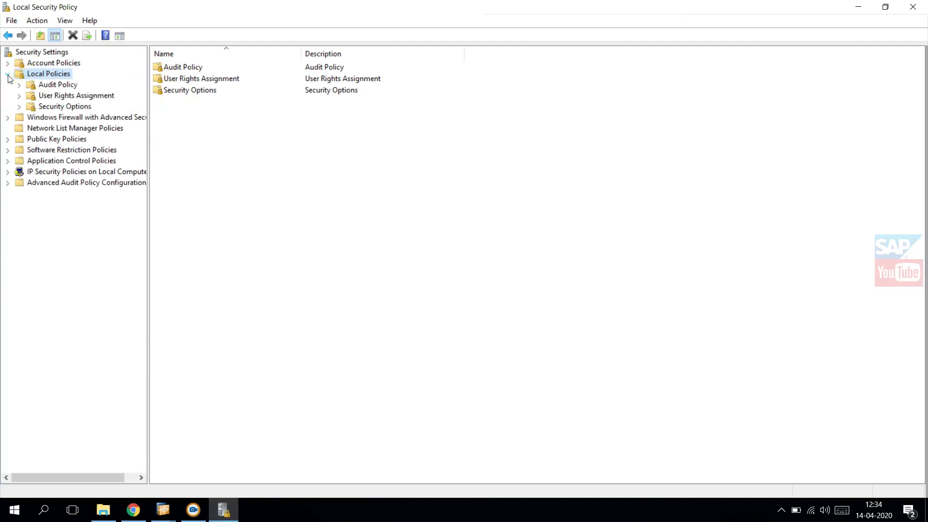
pyautogui.click(47, 104)
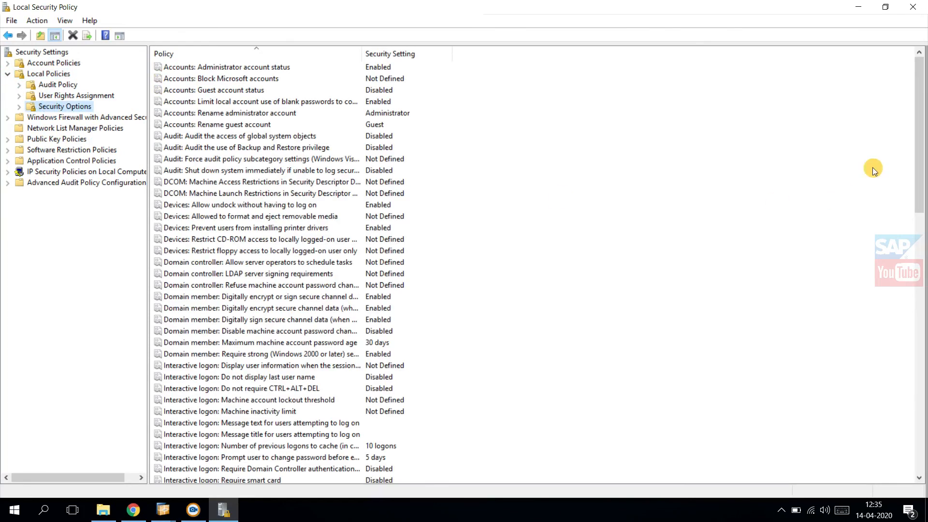
# Step: Check the User Account Control policy "Run all administrators in Admin Approval Mode" without changing it, and close Local Security Policy
pyautogui.moveTo(919, 120); pyautogui.dragTo(924, 417)
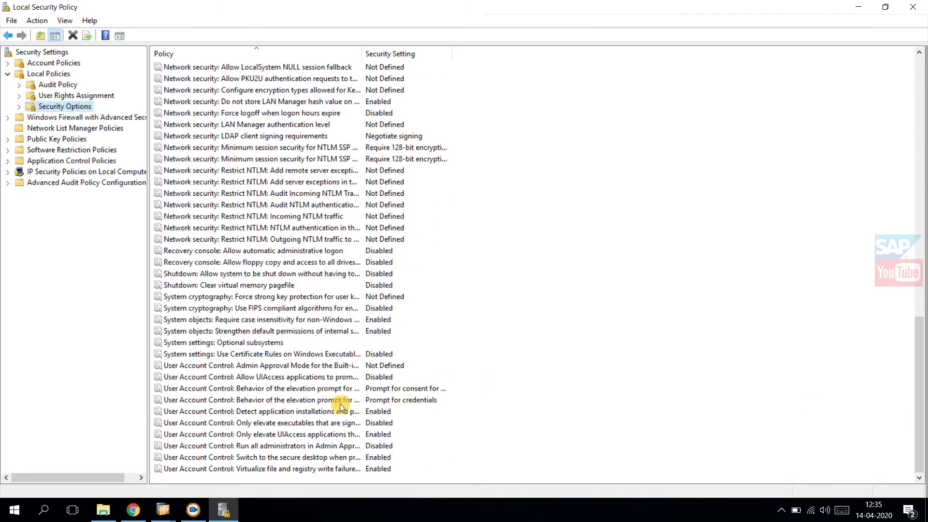
pyautogui.click(271, 446)
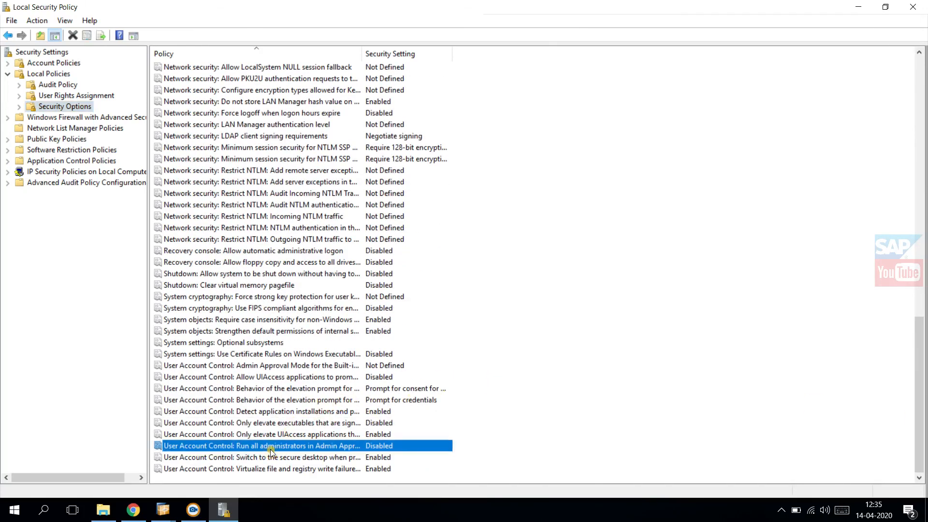
pyautogui.doubleClick(357, 55)
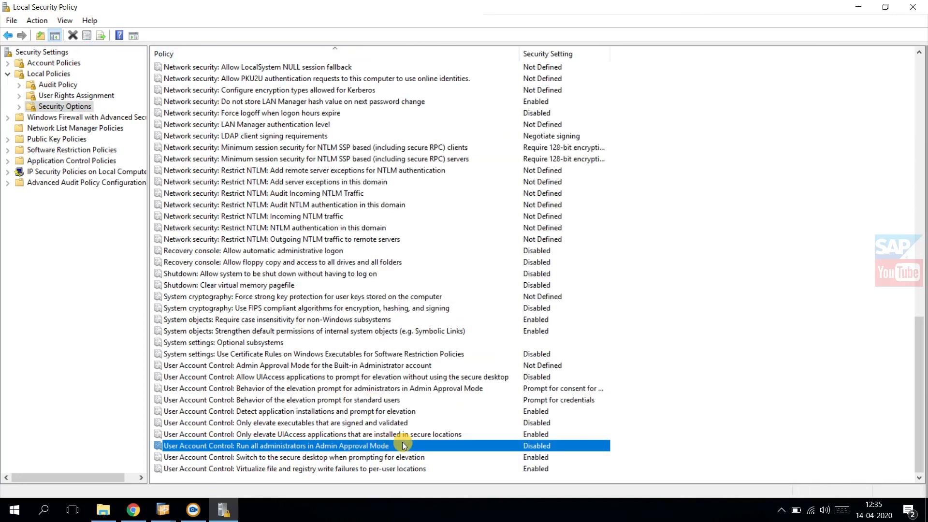
pyautogui.doubleClick(402, 442)
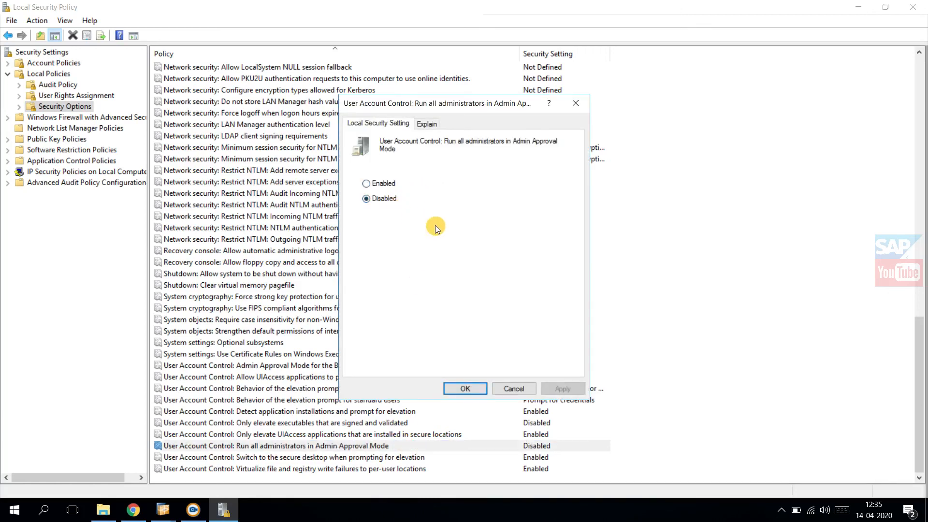
pyautogui.click(512, 394)
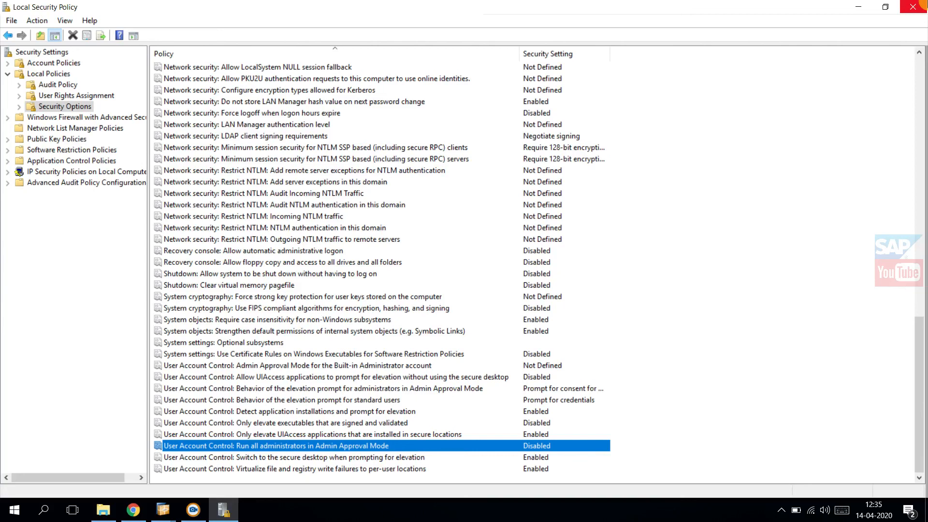
pyautogui.click(922, 6)
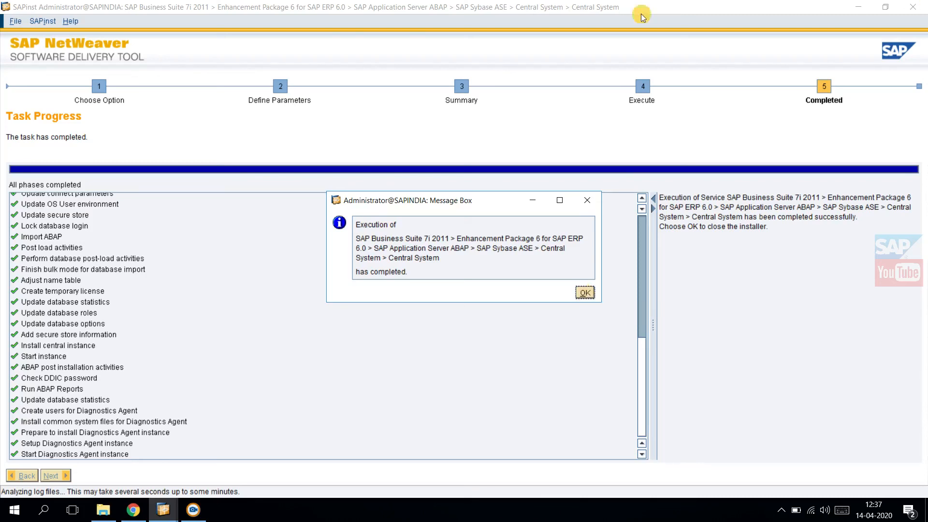
# Step: Acknowledge the SAPinst completion message to close the installer, and launch SAP Management Console from the desktop
pyautogui.click(585, 293)
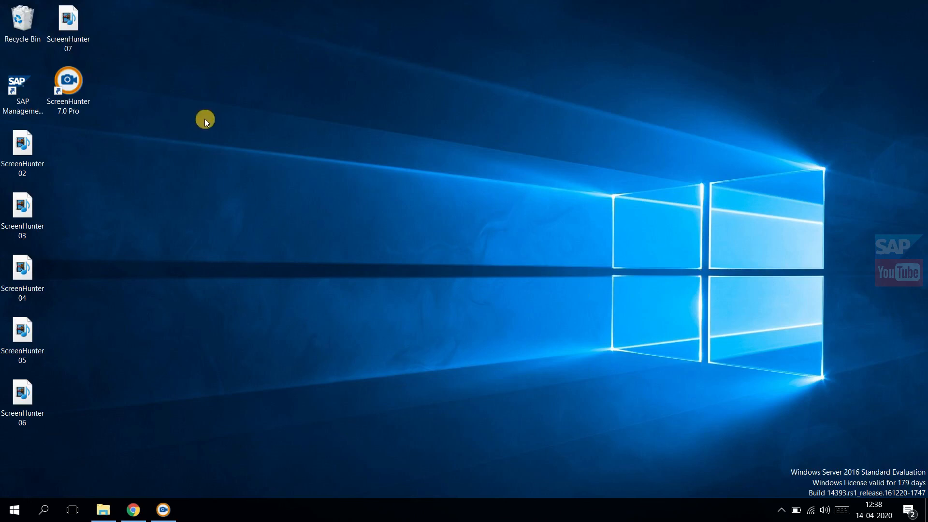
pyautogui.doubleClick(24, 87)
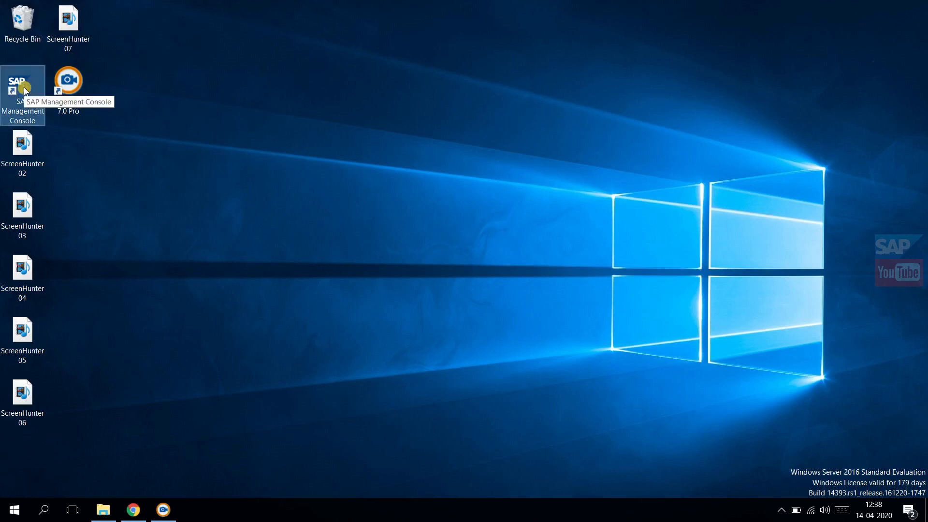